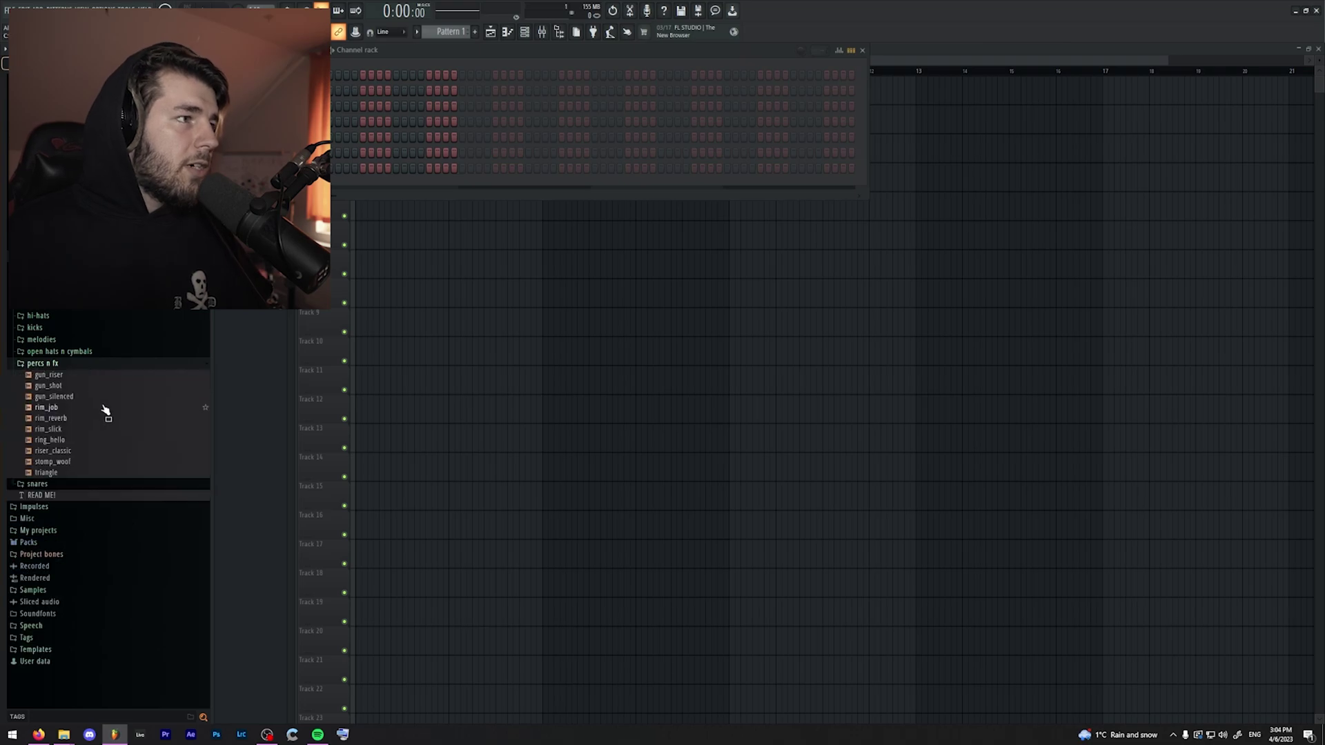
- Add the rim_slick sample from the percs n fx folder to the channel rack and put the rack away
click(77, 411)
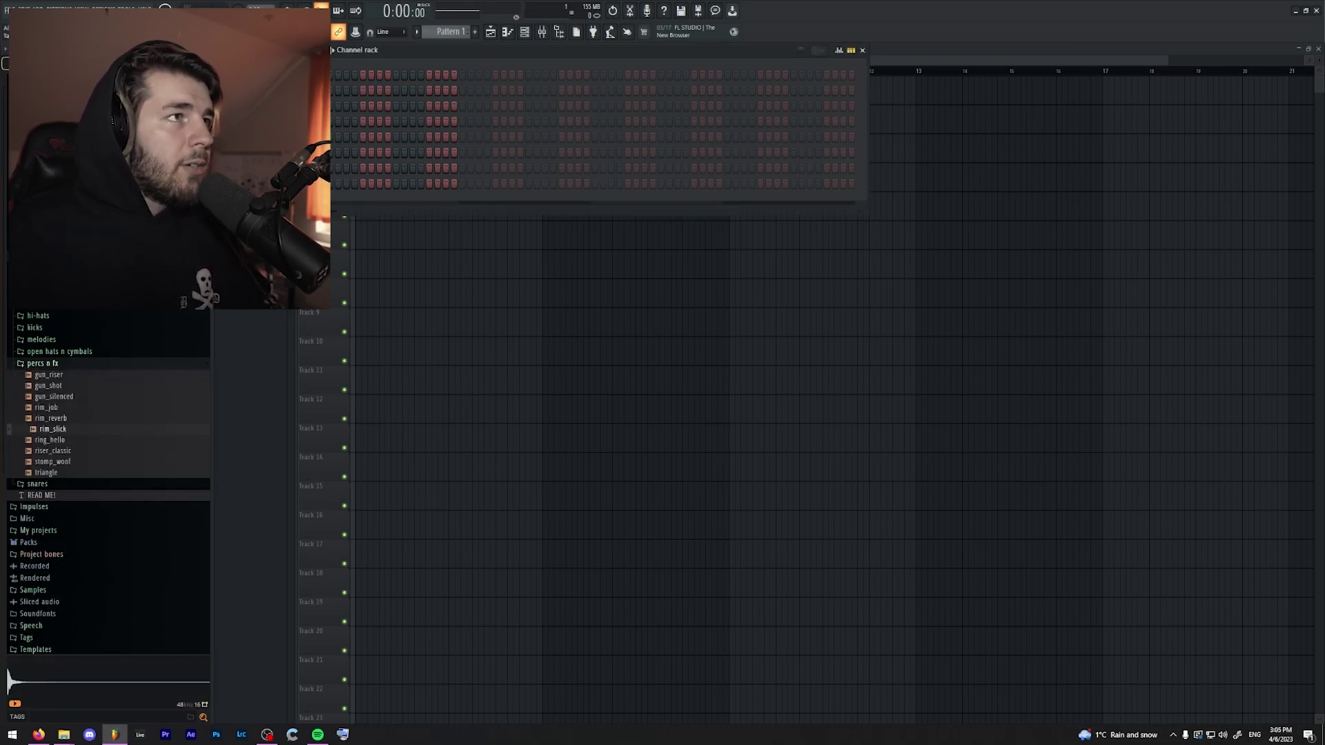
click(297, 137)
click(334, 53)
- Extend the hh_quick hi-hats across four bars and place Pattern 1 twice on the playlist's second track, at bars 1 and 5
key(F5)
drag(436, 124, 346, 119)
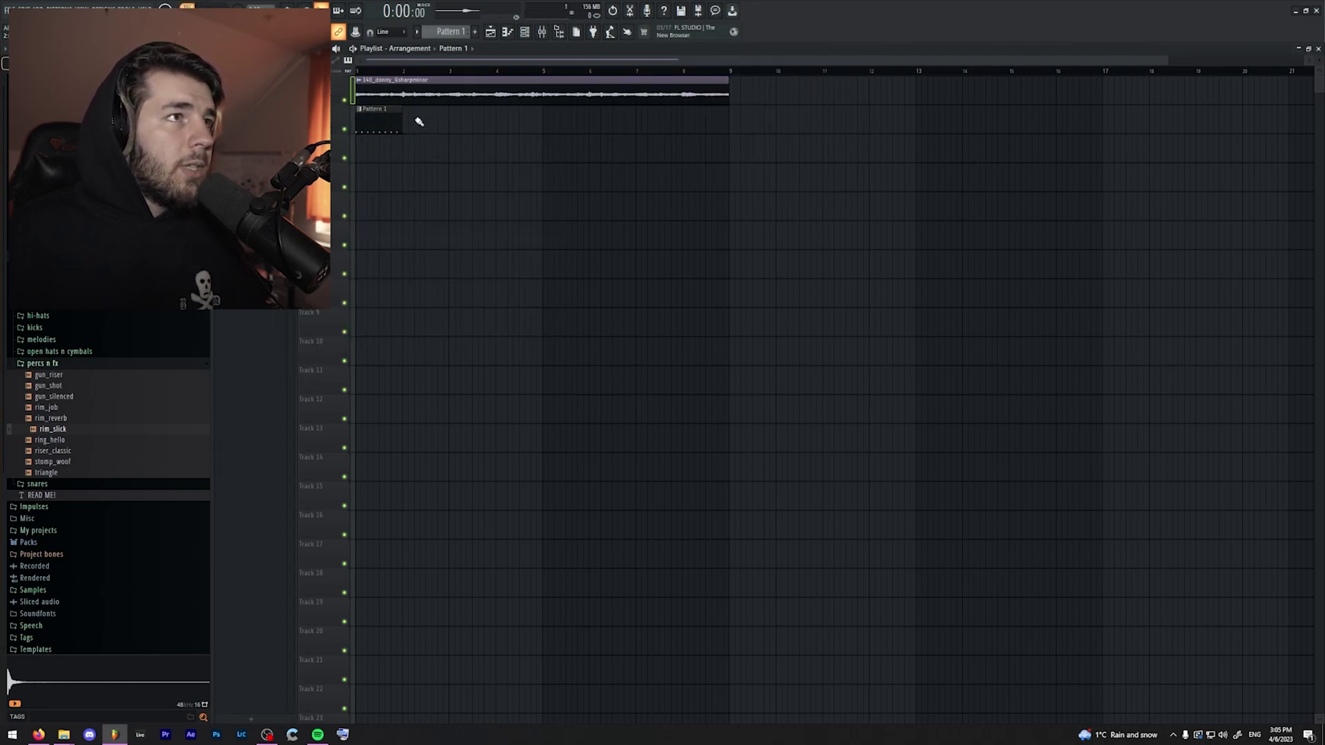
key(F7)
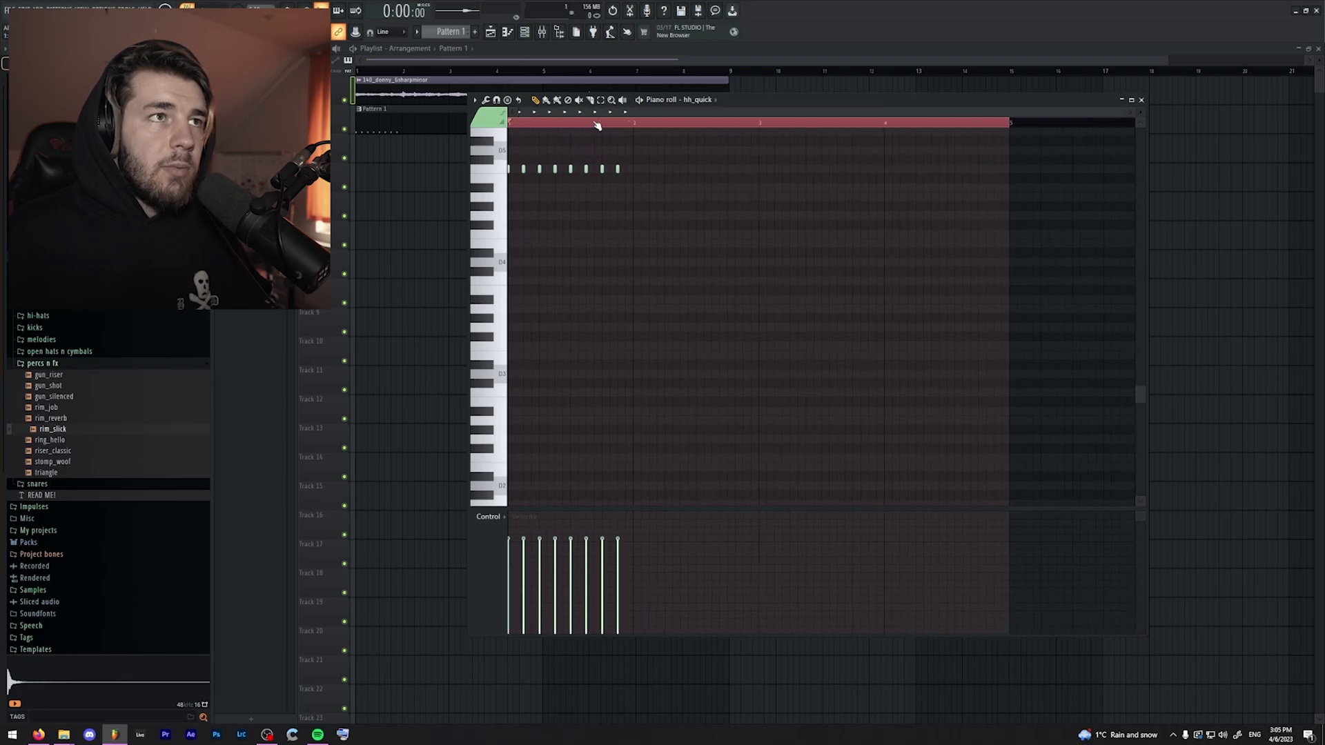
click(988, 169)
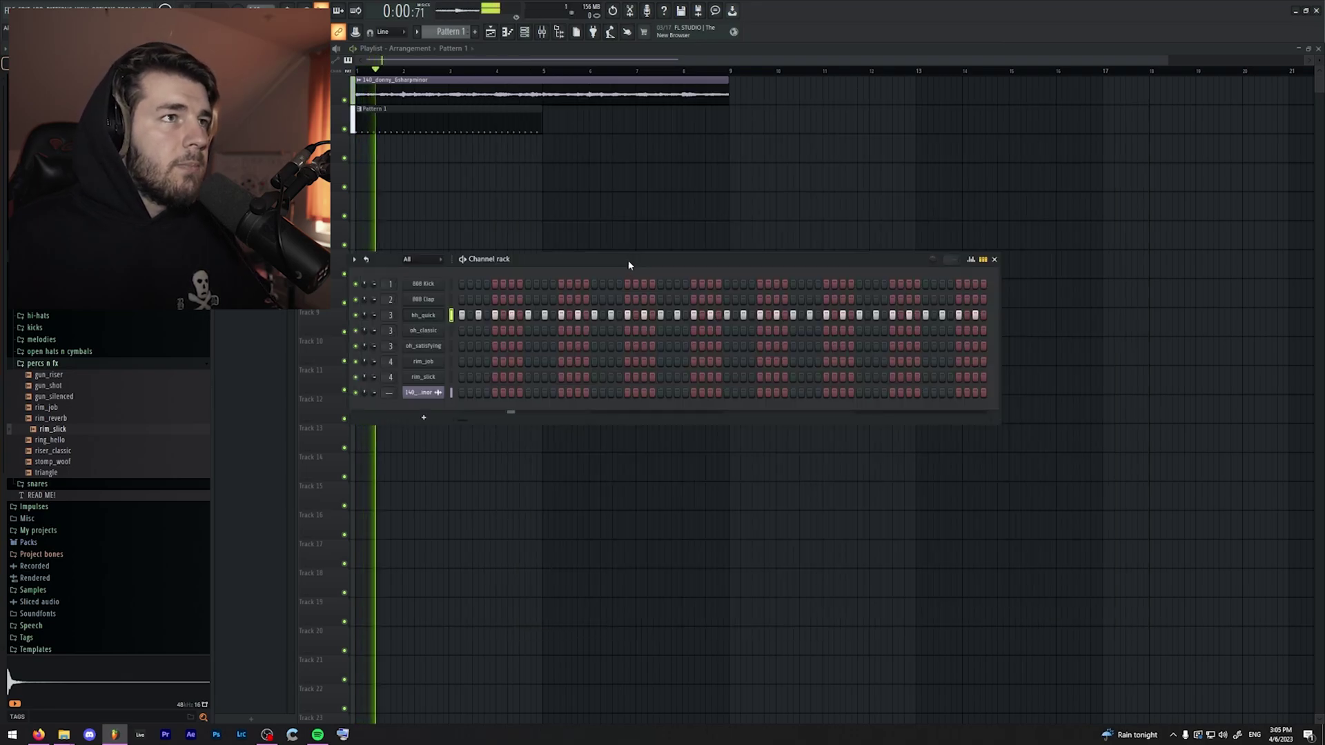
click(561, 133)
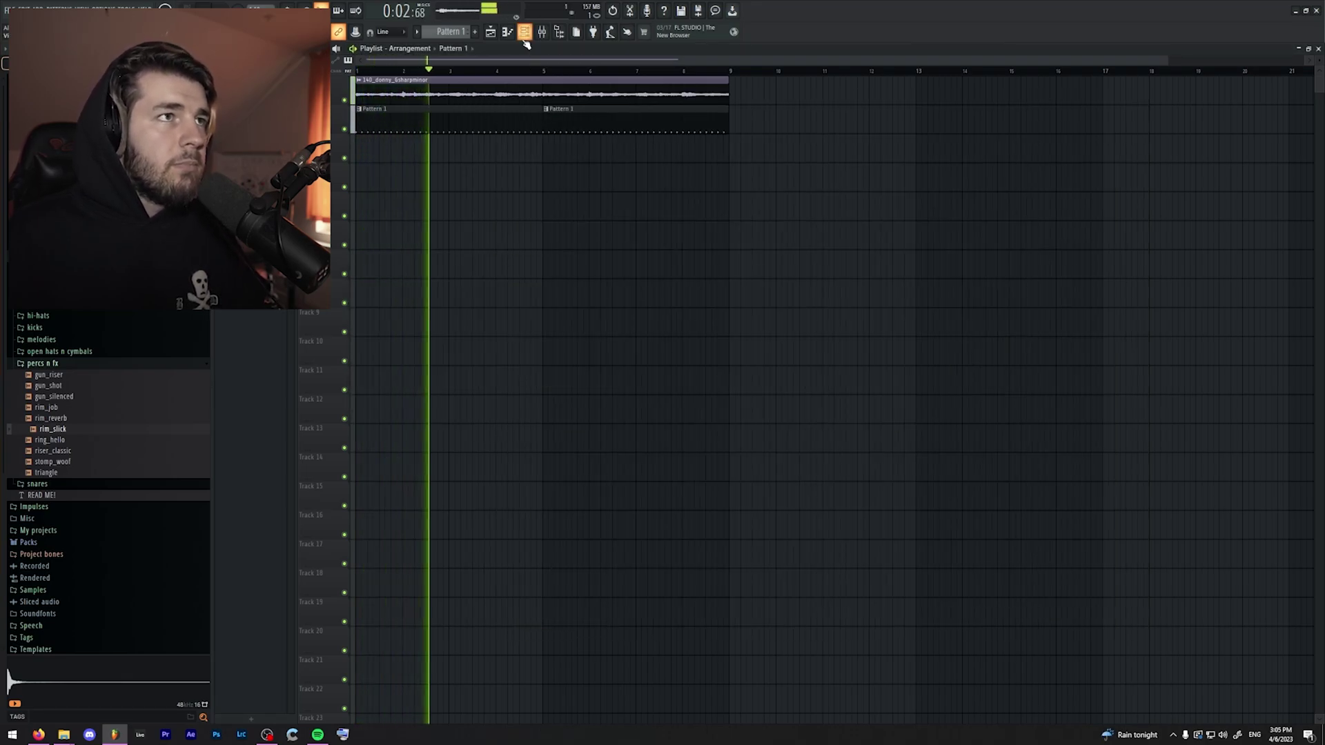
- Review the oh_classic channel's sample, envelope and miscellaneous settings
key(F6)
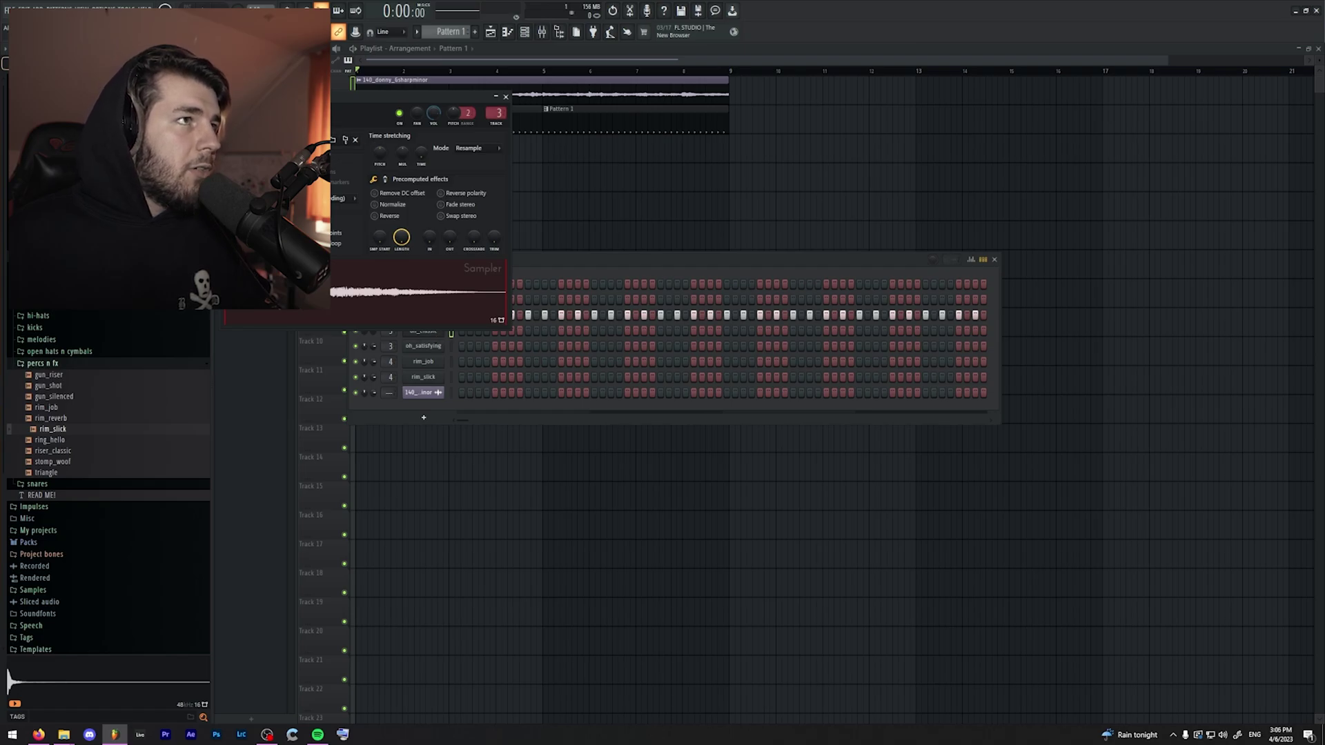
drag(318, 97, 527, 165)
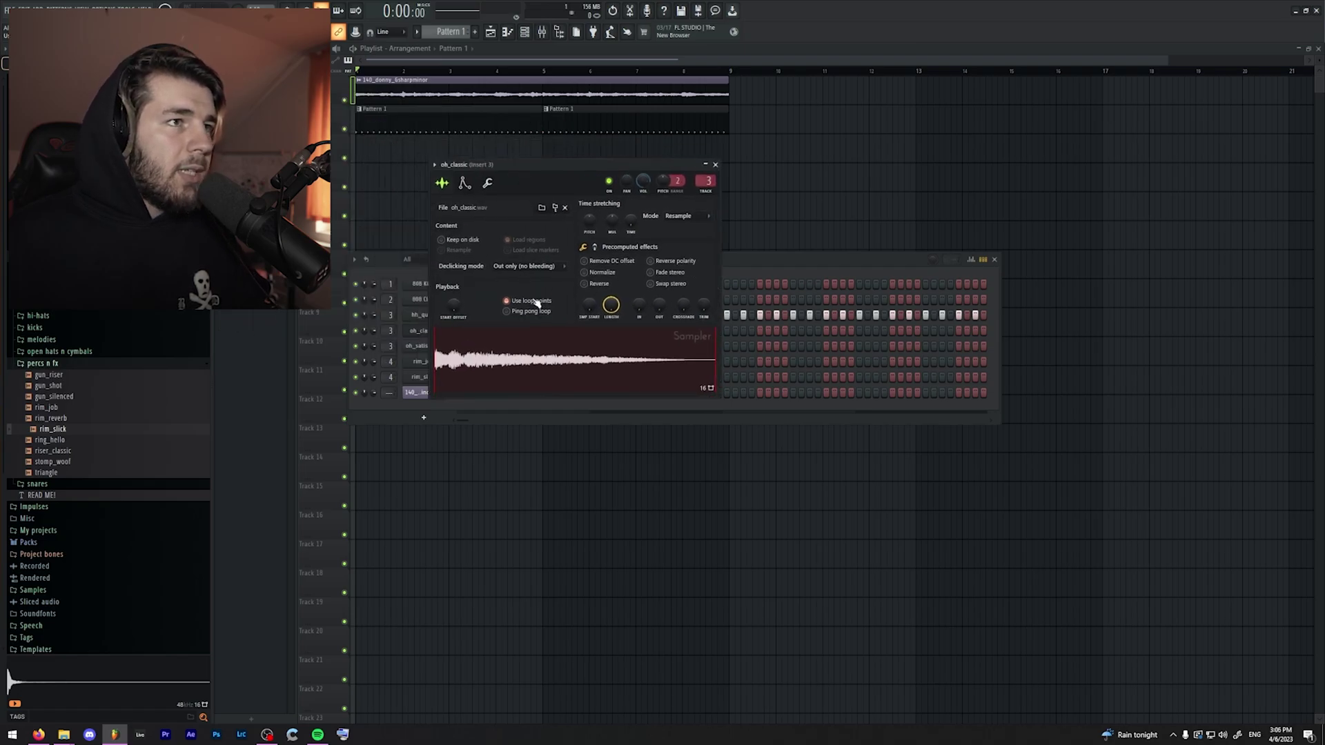
click(465, 183)
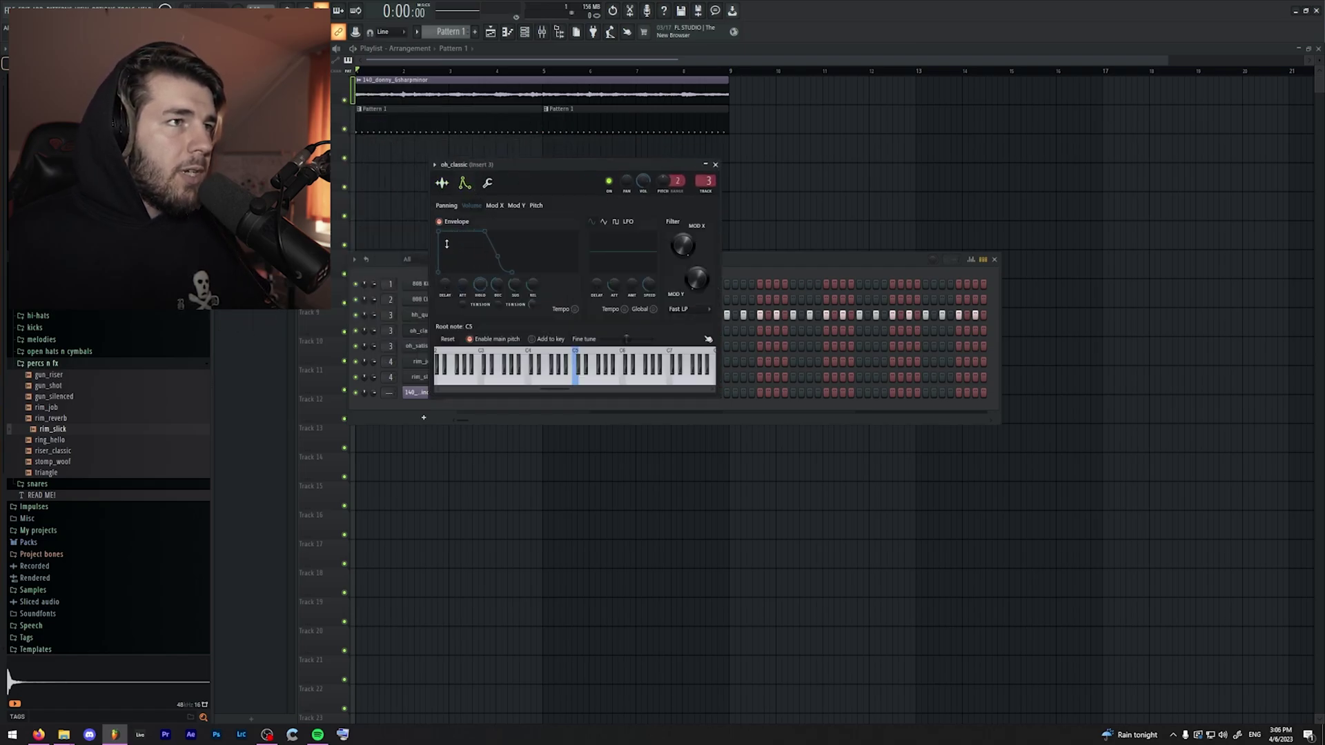
click(494, 181)
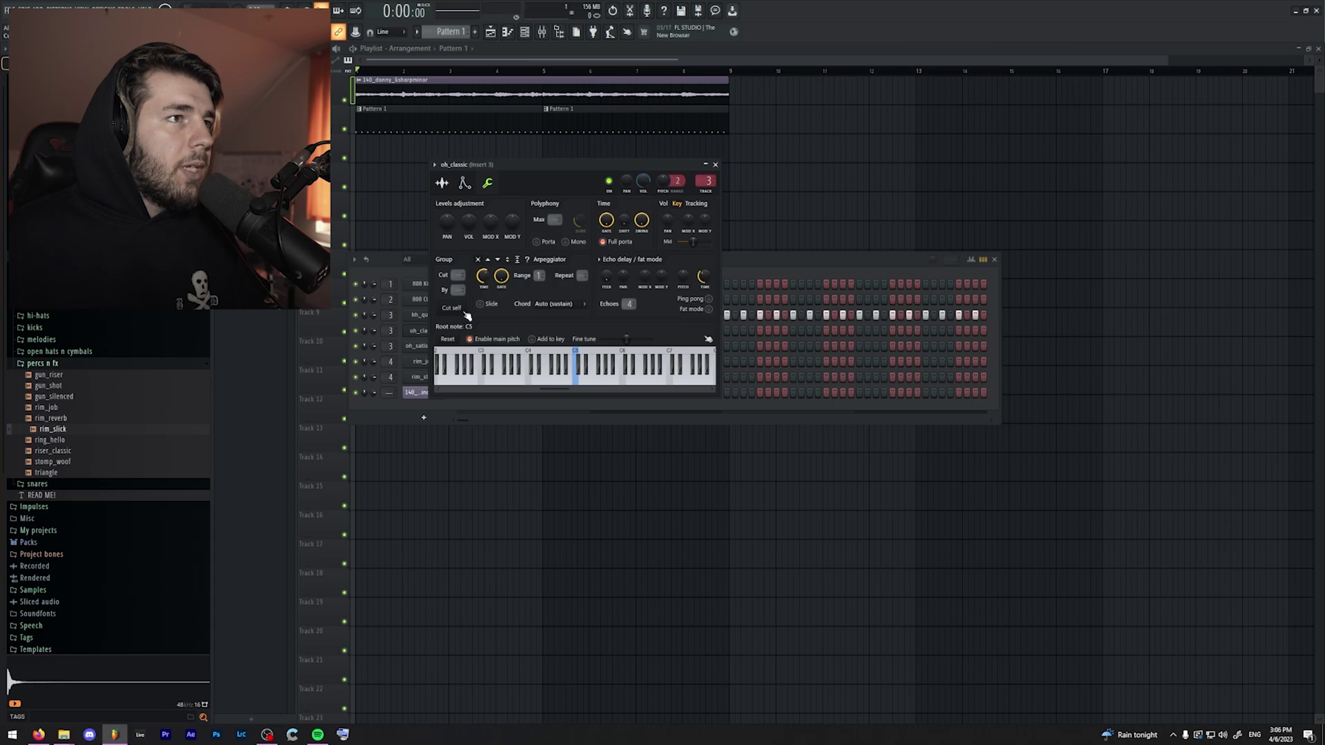
click(445, 185)
click(716, 165)
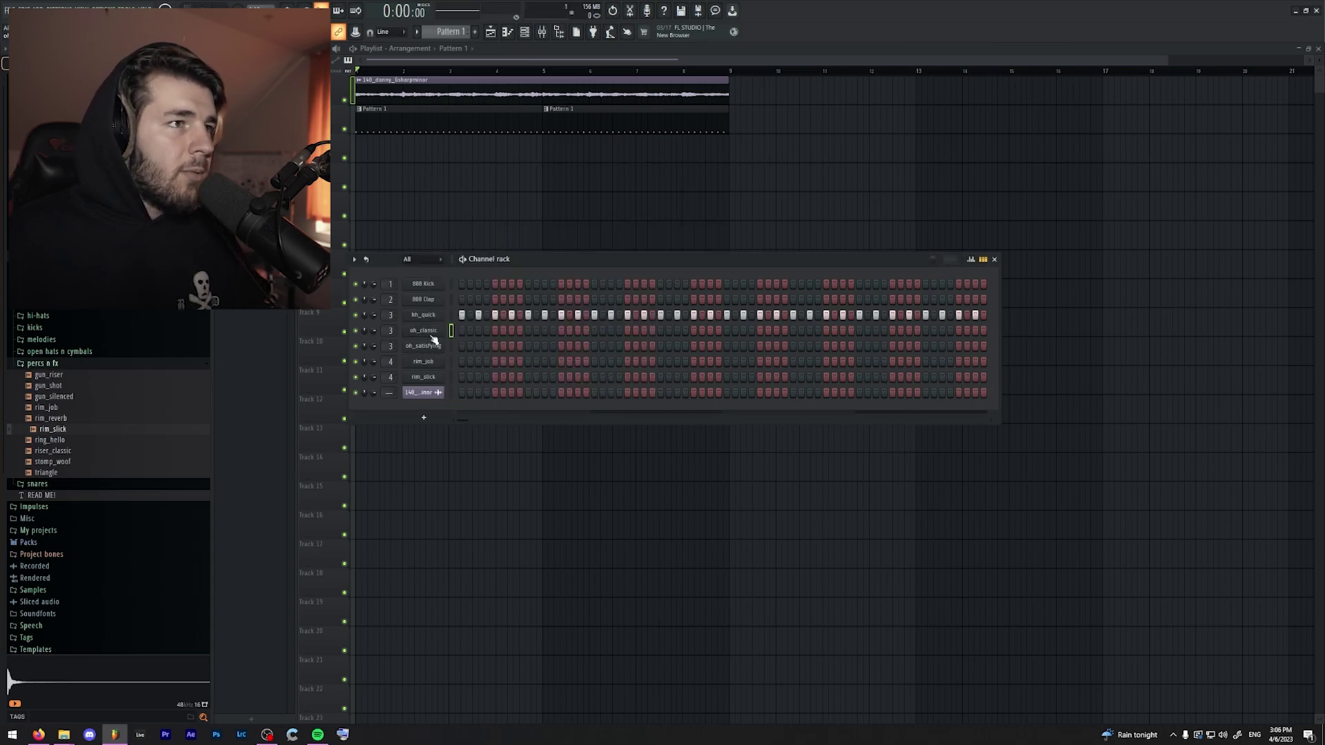
- Place oh_classic notes on C5 across the four-bar pattern in its piano roll, removing the extra hit on bar 2 beat 2
right_click(425, 337)
click(469, 331)
key(space)
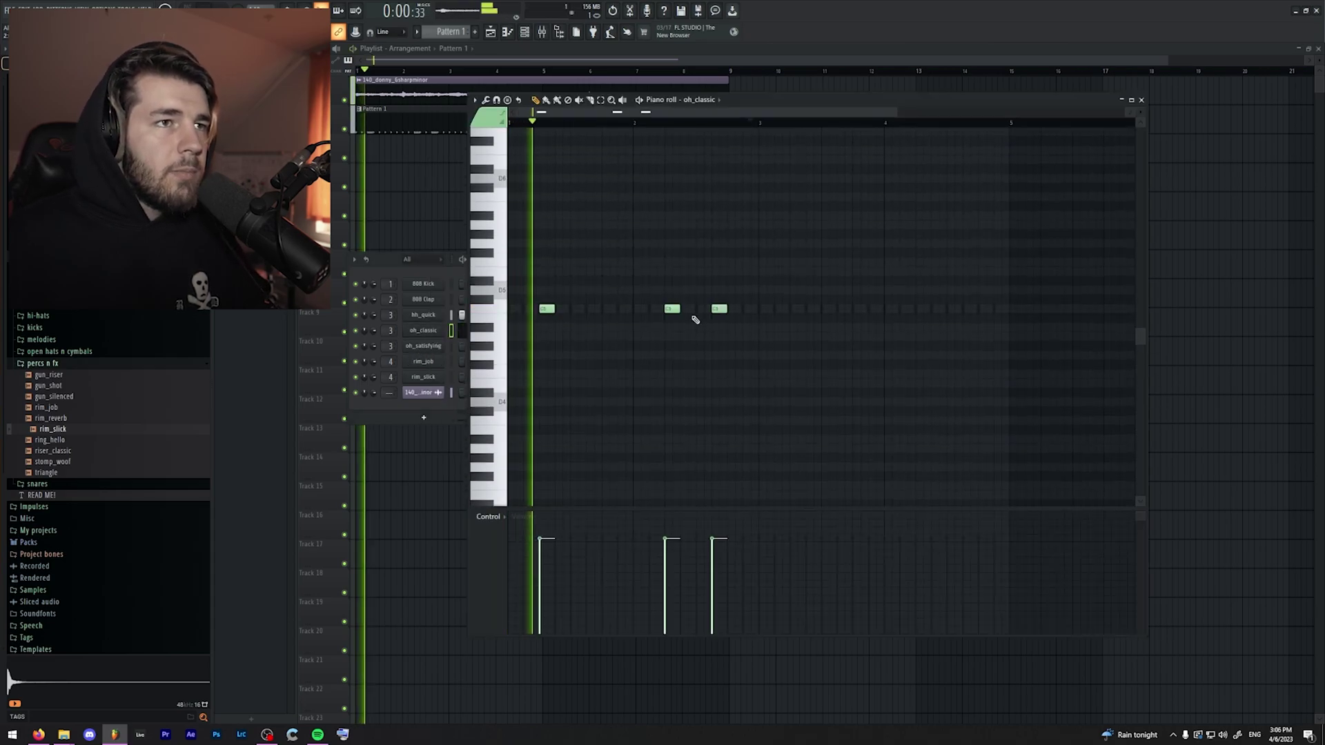
right_click(671, 310)
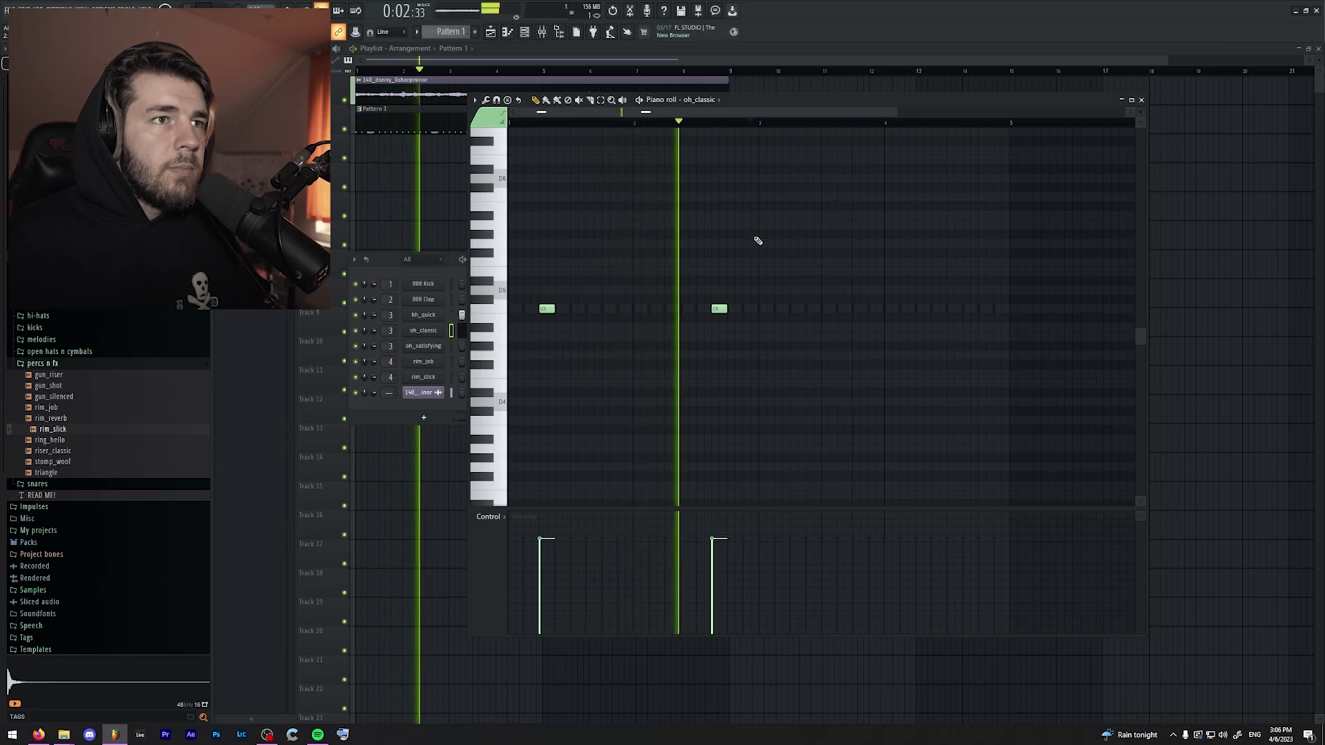
click(793, 308)
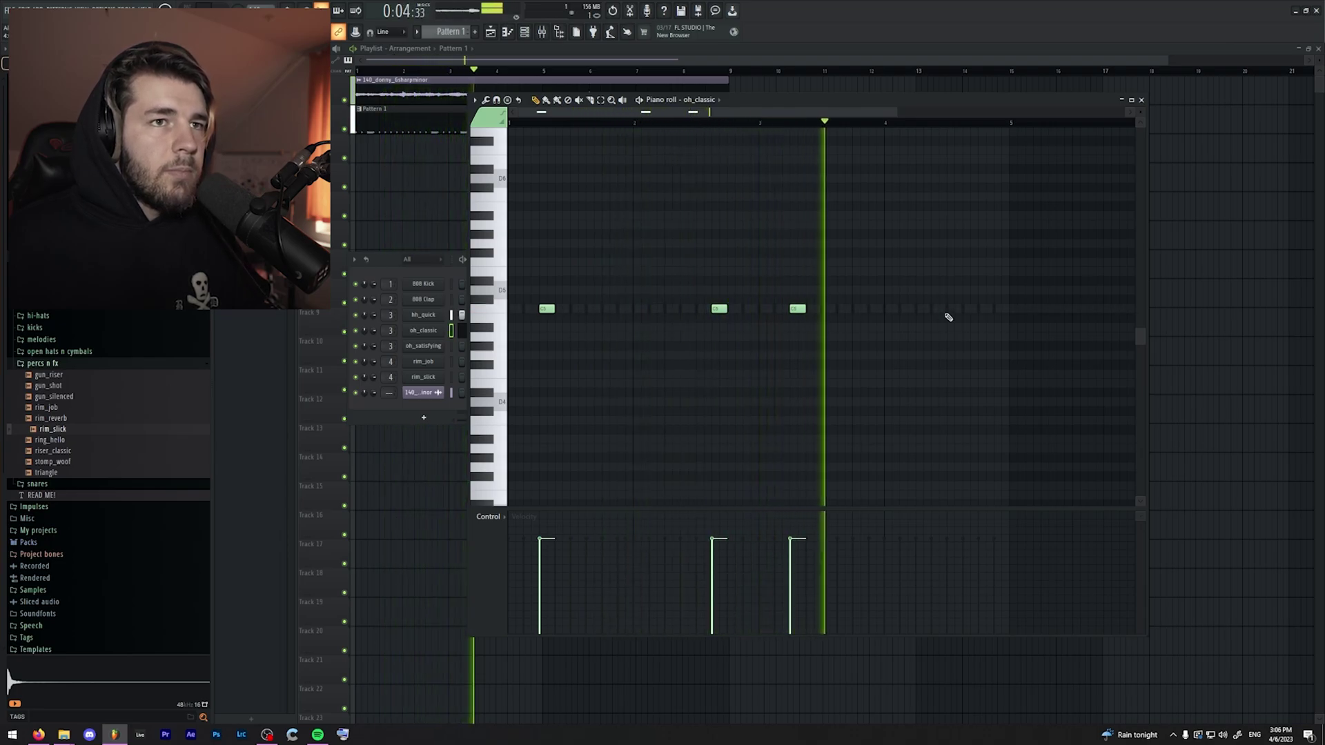
click(927, 311)
click(967, 309)
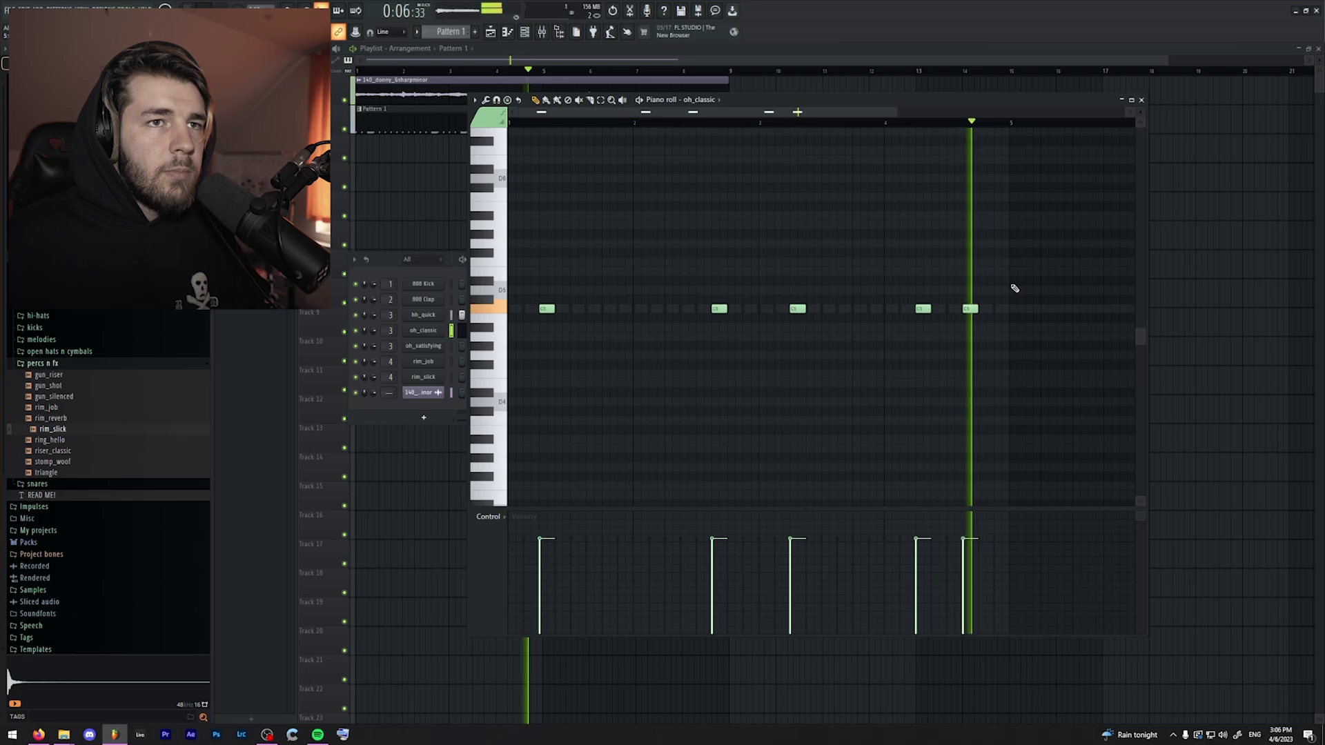
key(space)
- Place rim_job notes on C5 at beat 3 of every bar, plus an extra hit half a beat into bar 4
click(391, 261)
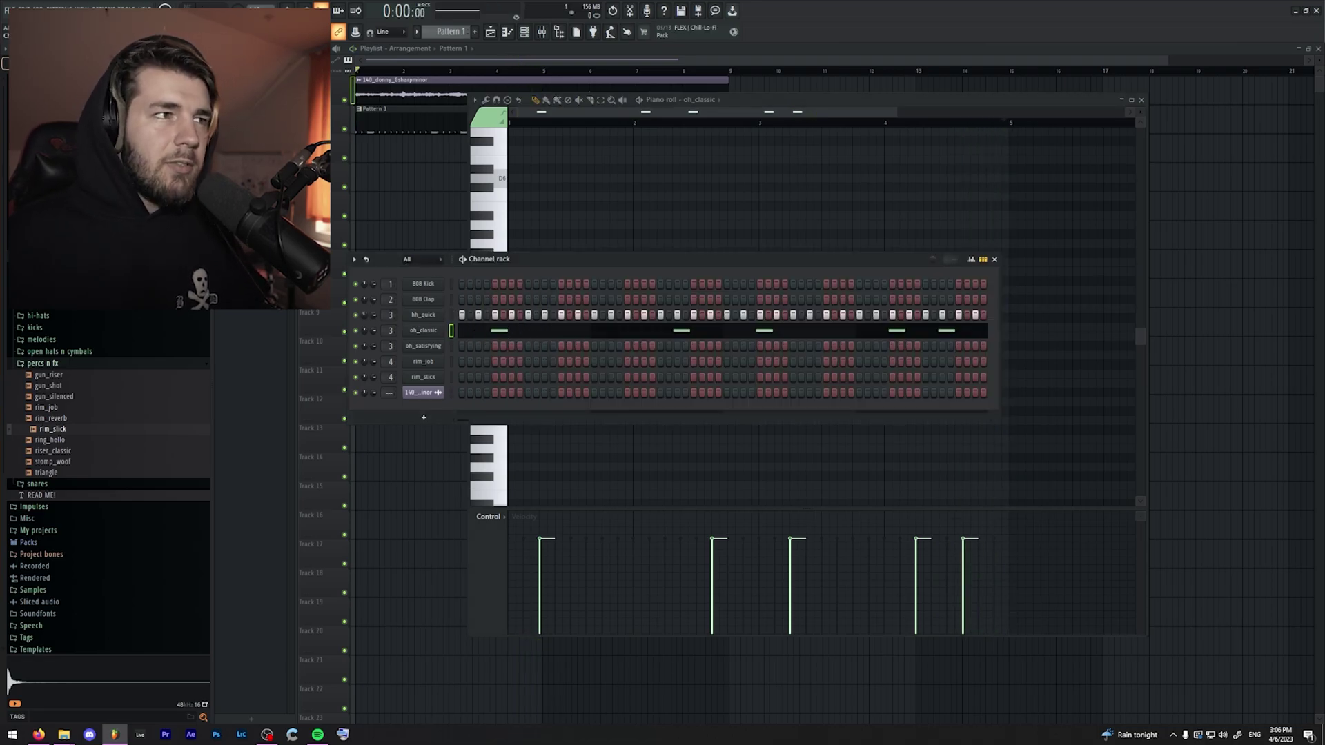
key(space)
key(space)
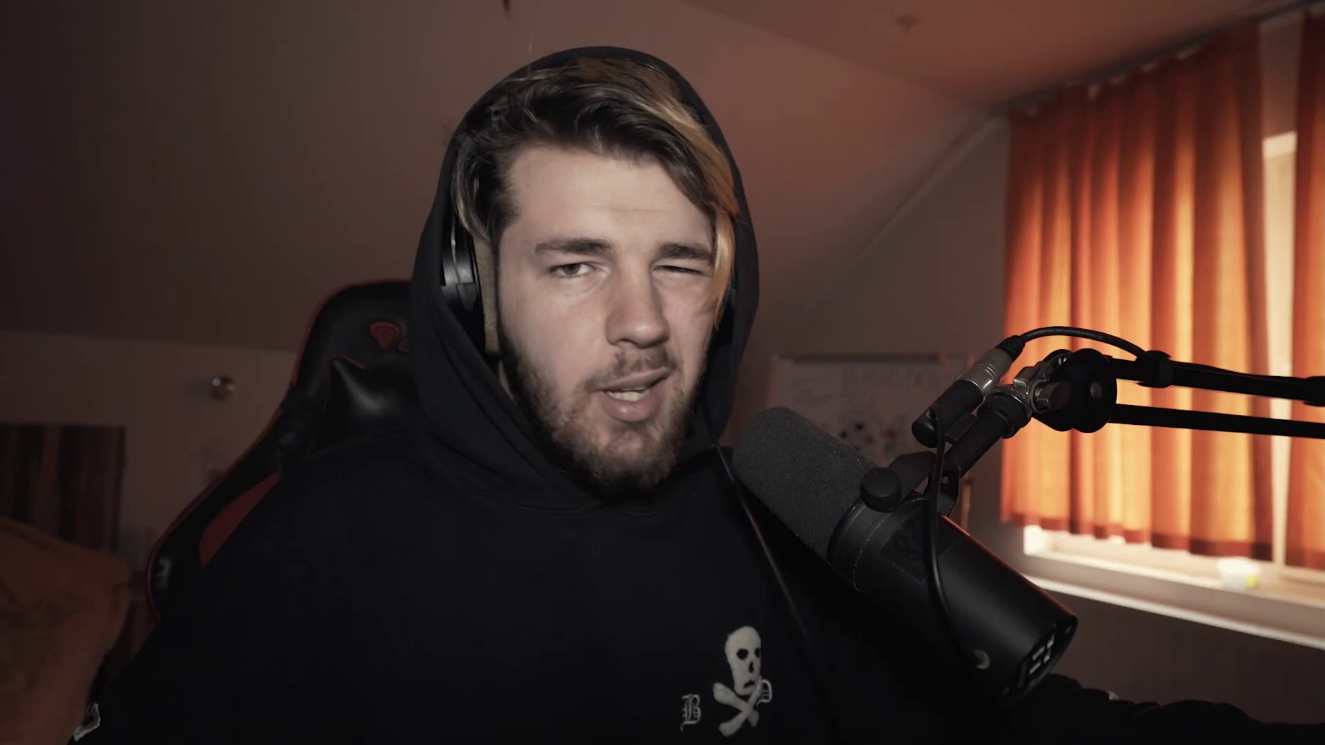
key(space)
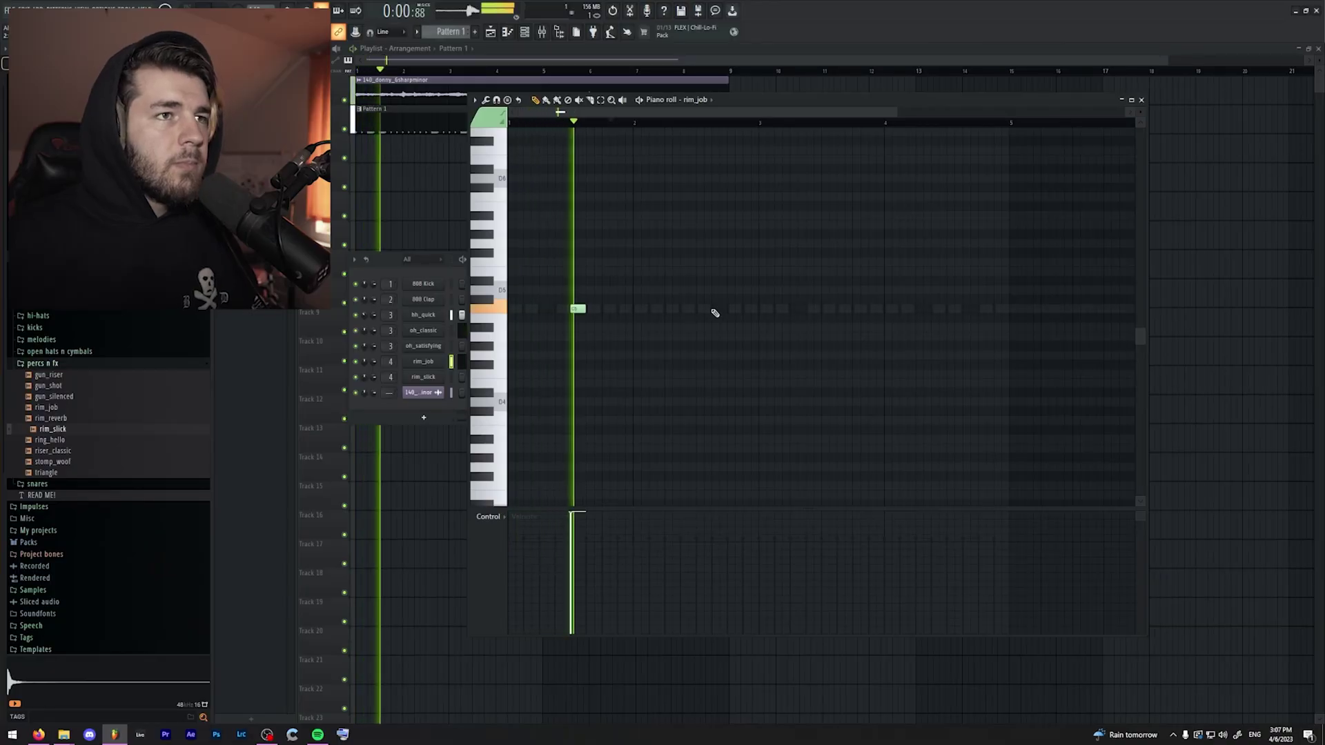
click(703, 308)
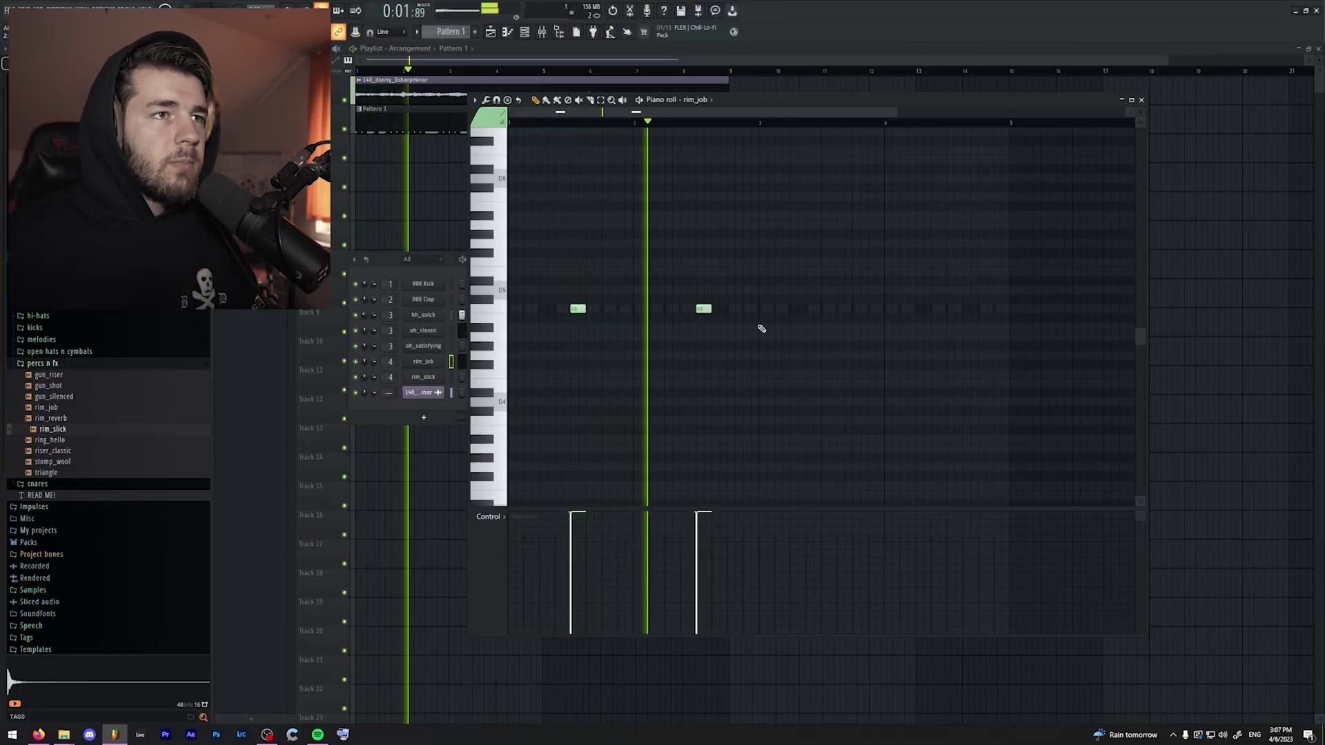
click(829, 309)
click(955, 309)
click(907, 308)
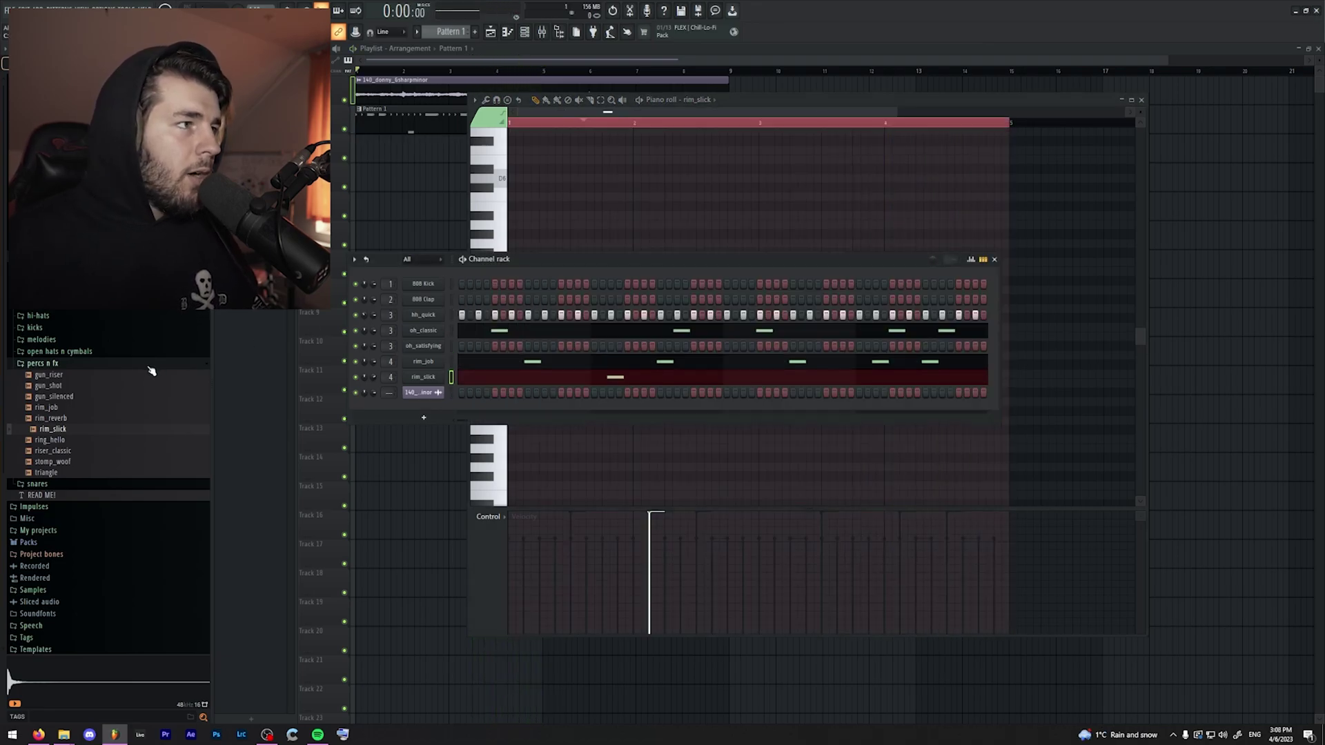
- Add the hh_lo hi-hat sample to the channel rack and place a C5 note late in bar 1 of its piano roll
click(38, 316)
drag(47, 360, 490, 347)
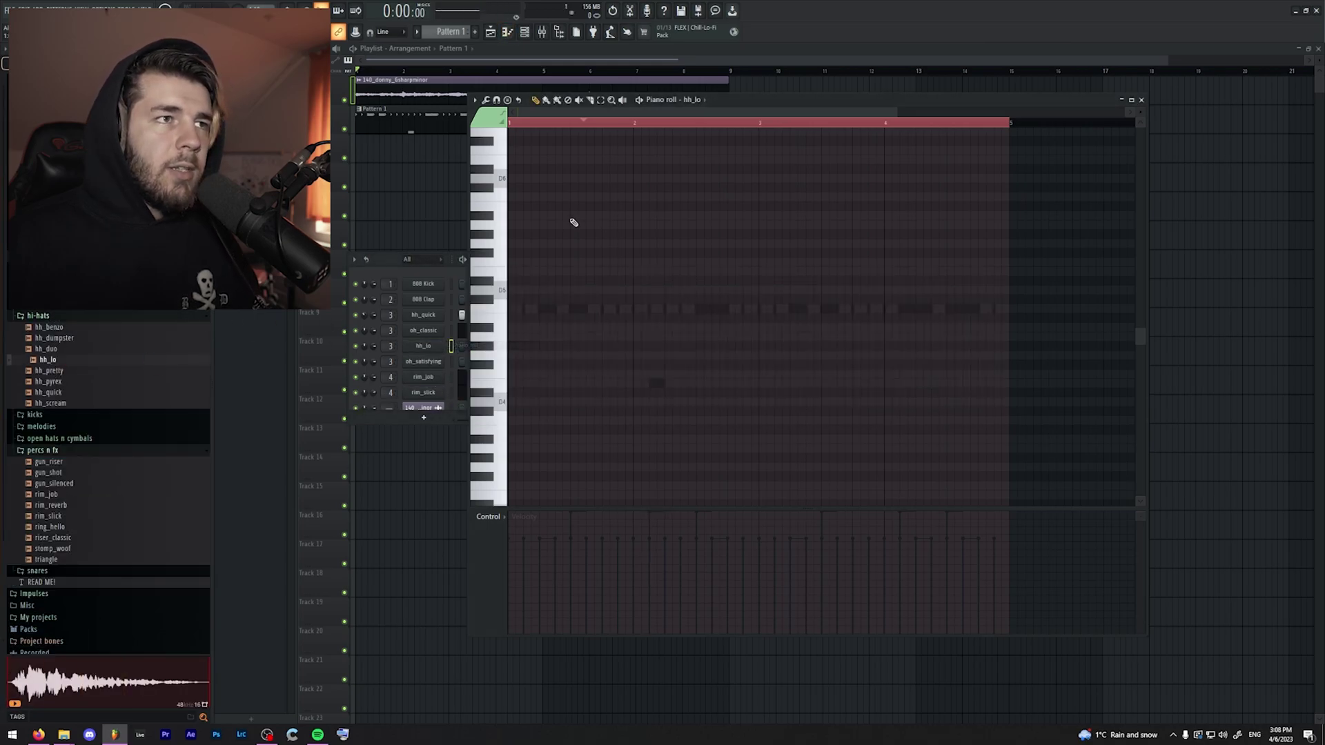
scroll(560, 126, up, 3)
double_click(530, 125)
key(space)
click(635, 310)
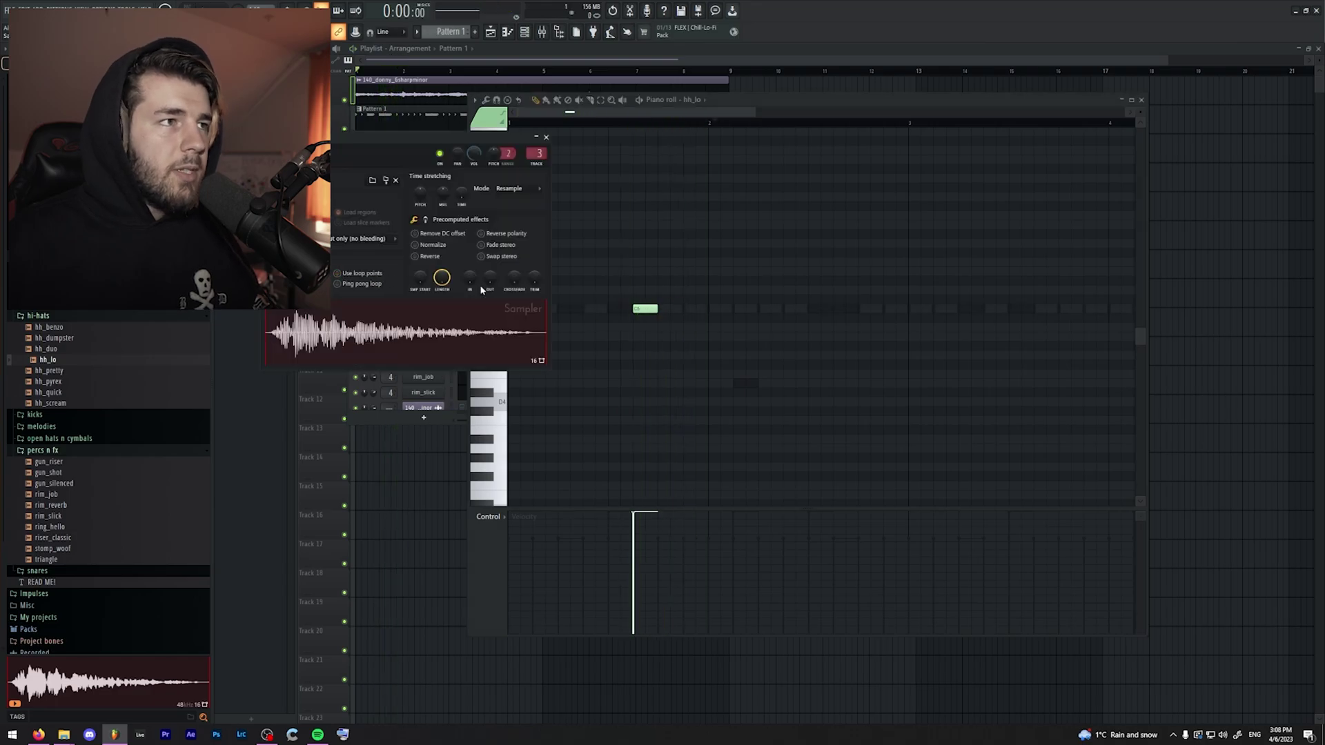
- Chop the hh_lo note into four short hits and slope their velocities upward
right_click(732, 333)
key(ctrl+u)
key(space)
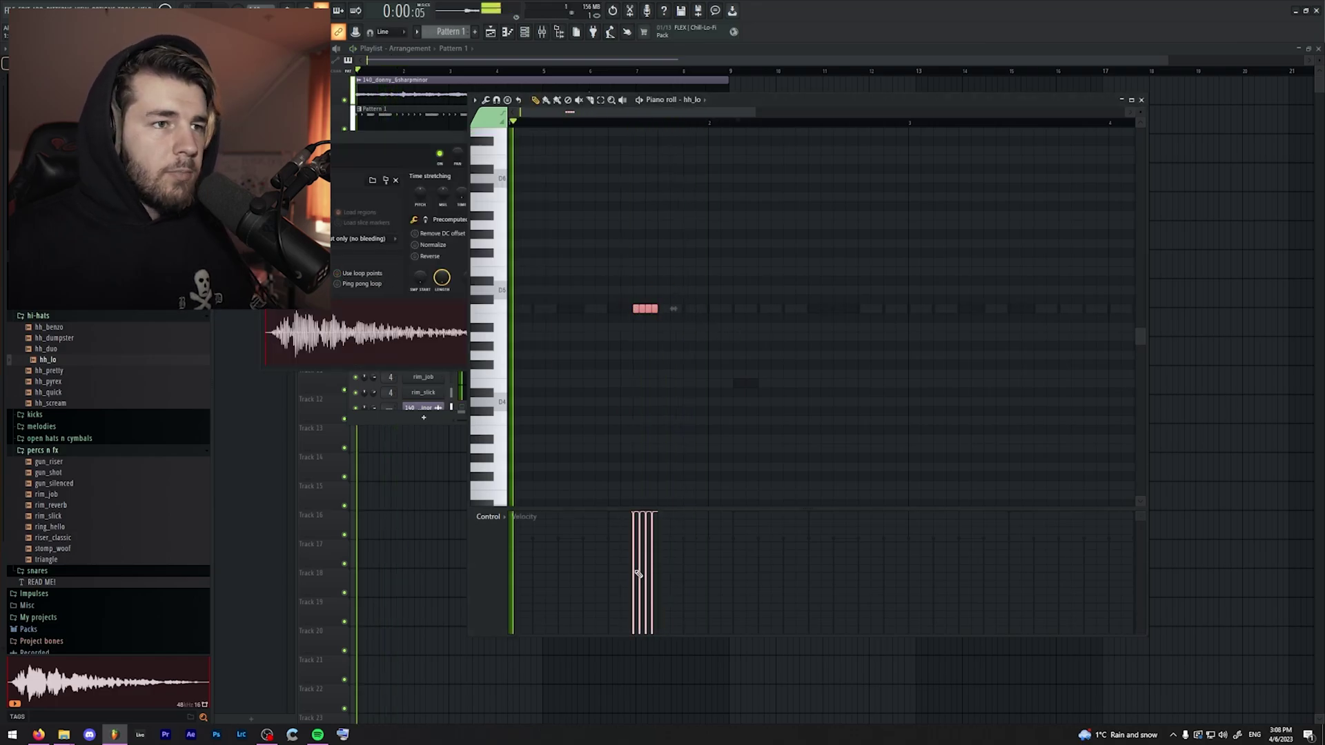
drag(633, 560, 653, 536)
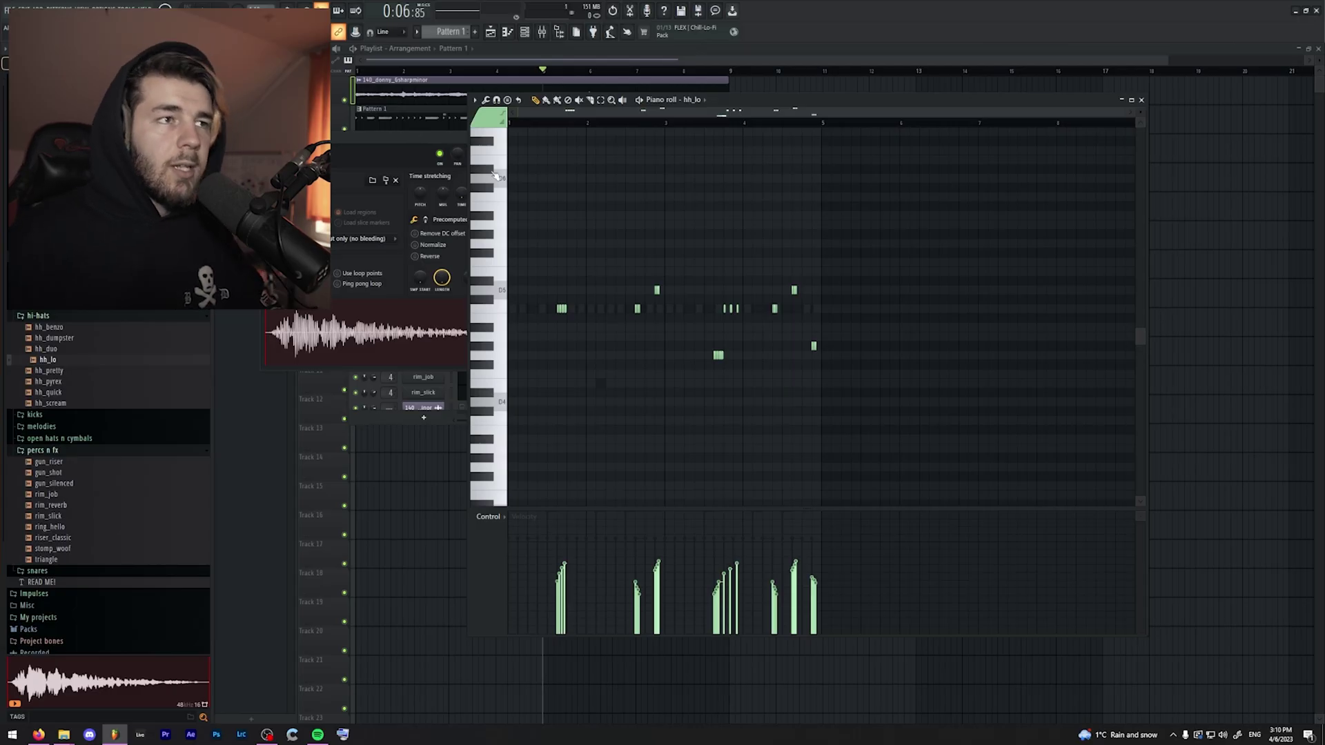
key(space)
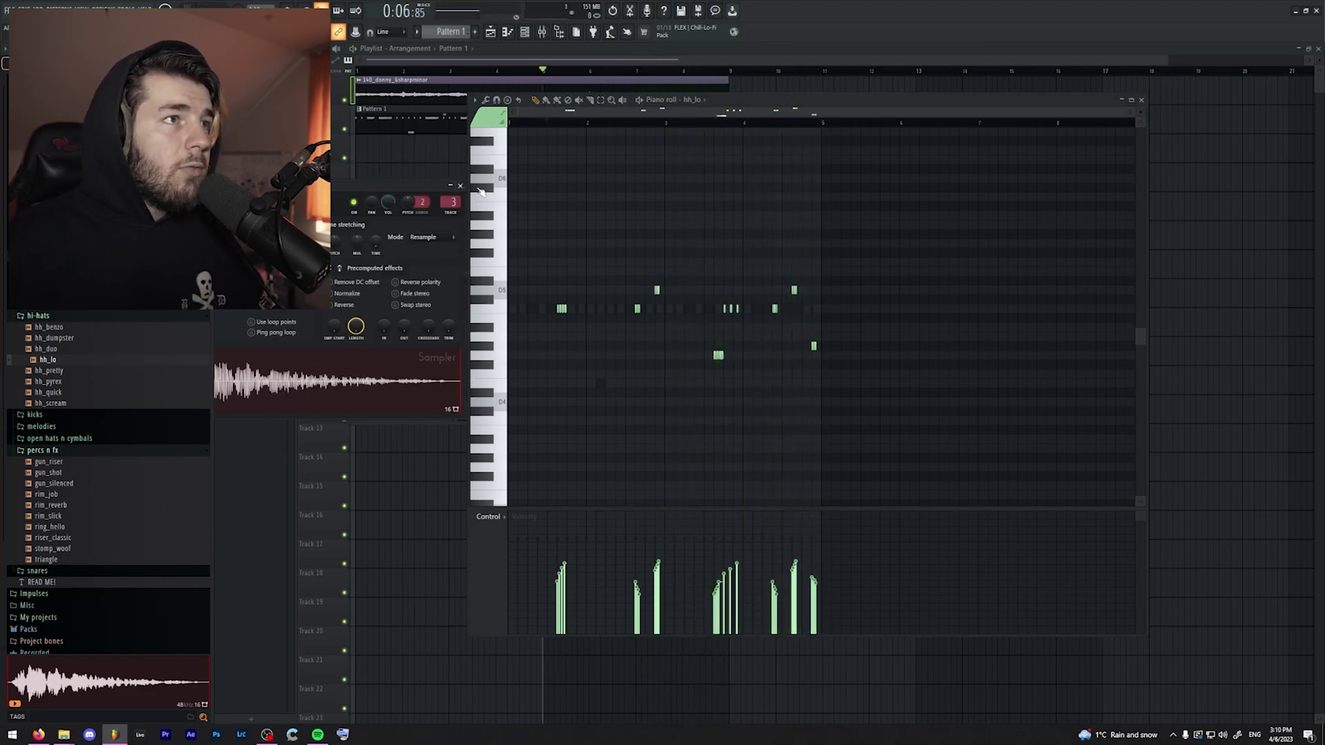
- Place two oh_satisfying notes on C5, one at the start of bar 1 and one on beat 4 of bar 3
click(463, 187)
click(448, 294)
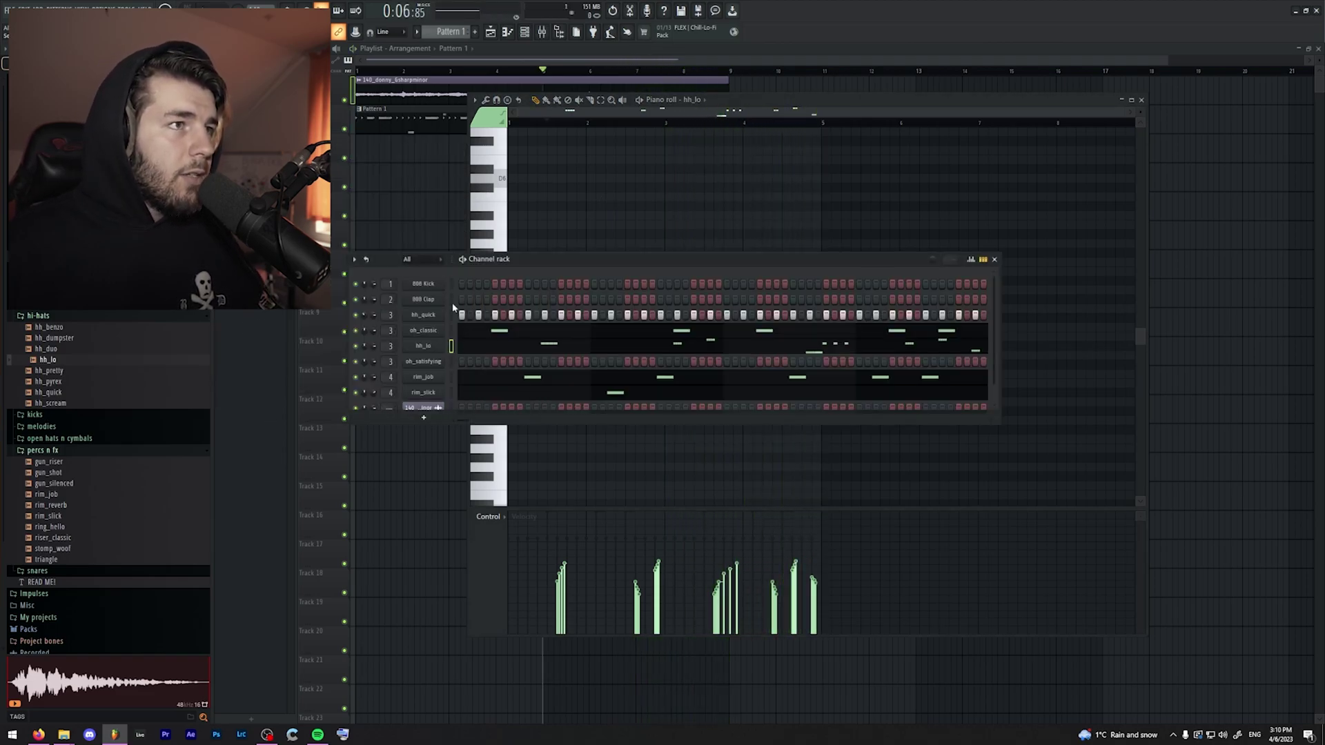
click(422, 362)
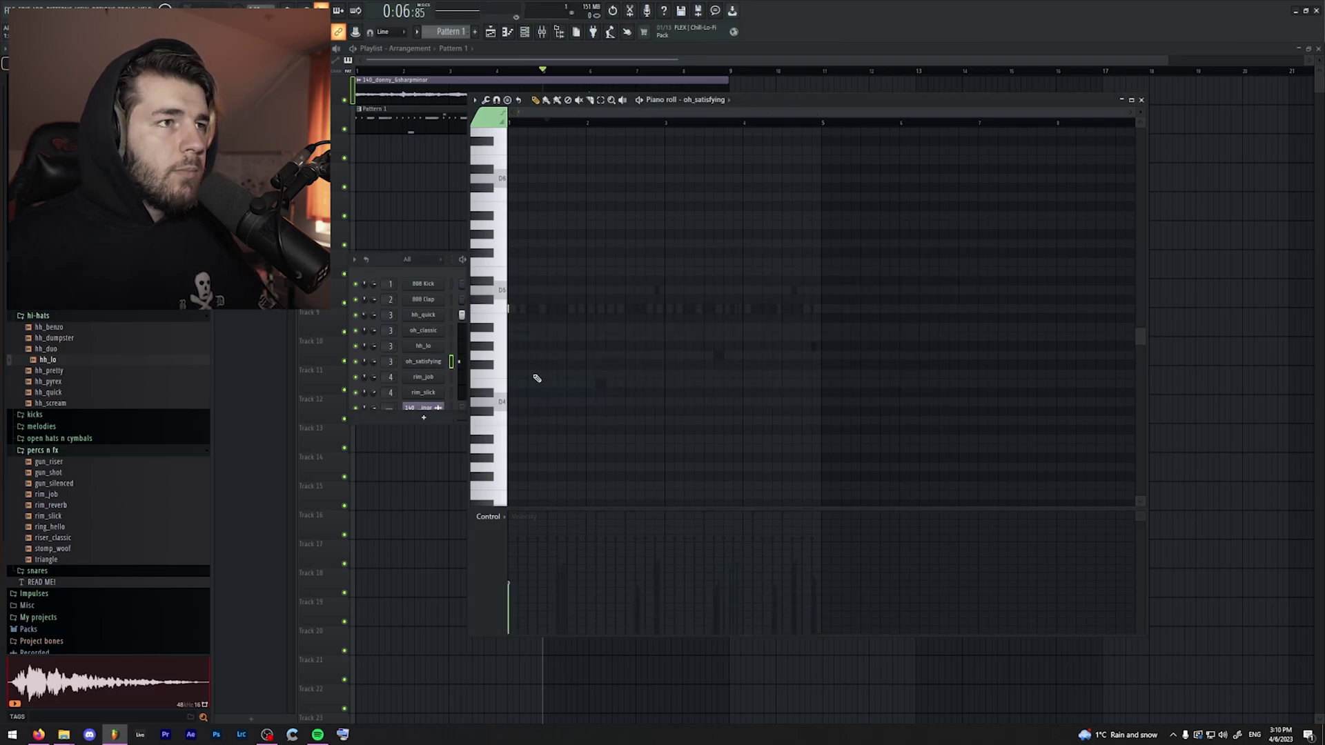
click(510, 308)
key(space)
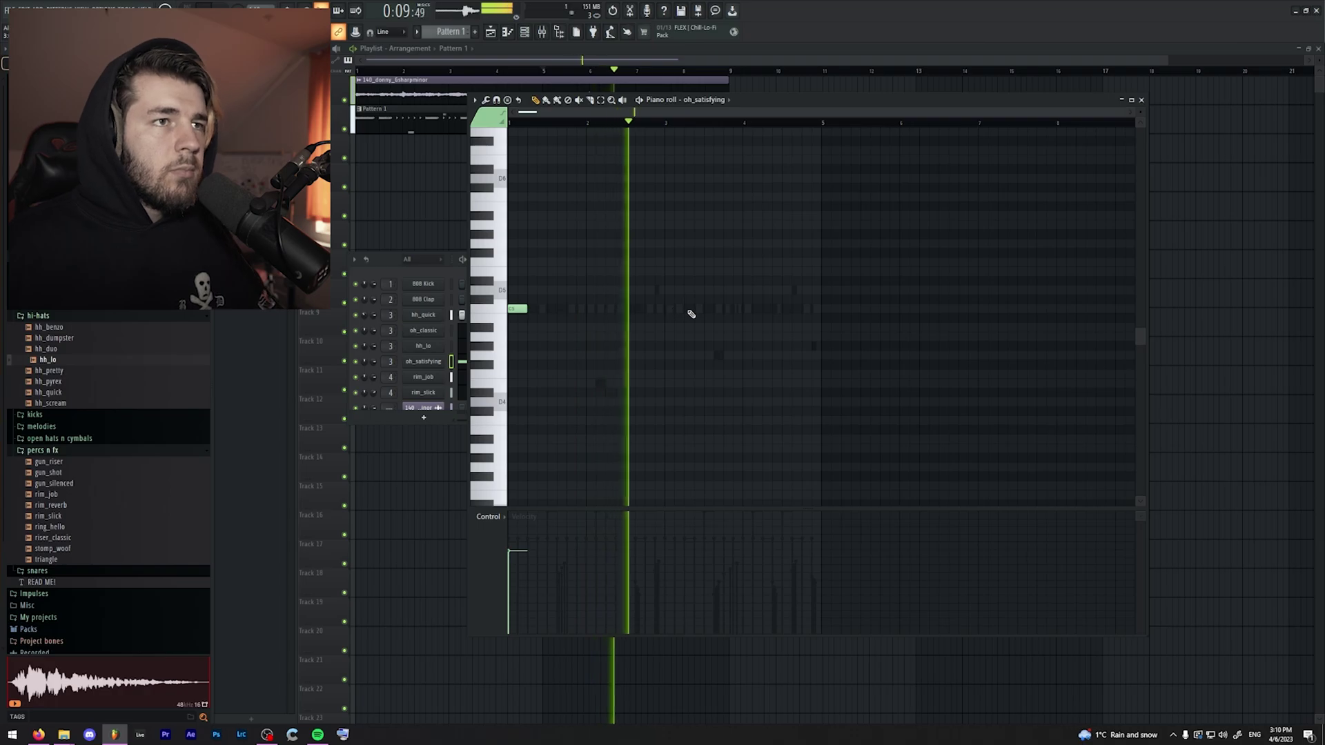
click(727, 308)
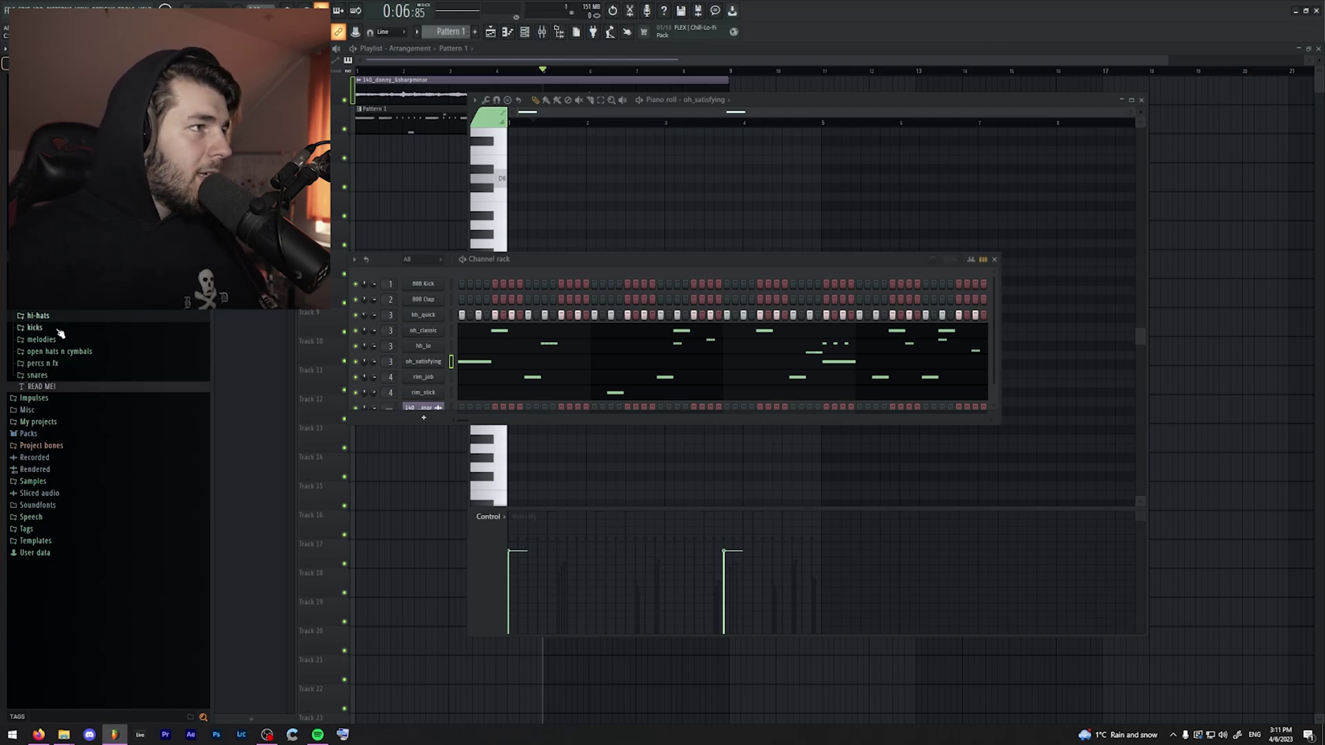
- Replace the 808 Kick channel's sample with kick_classic from the kicks folder
click(36, 328)
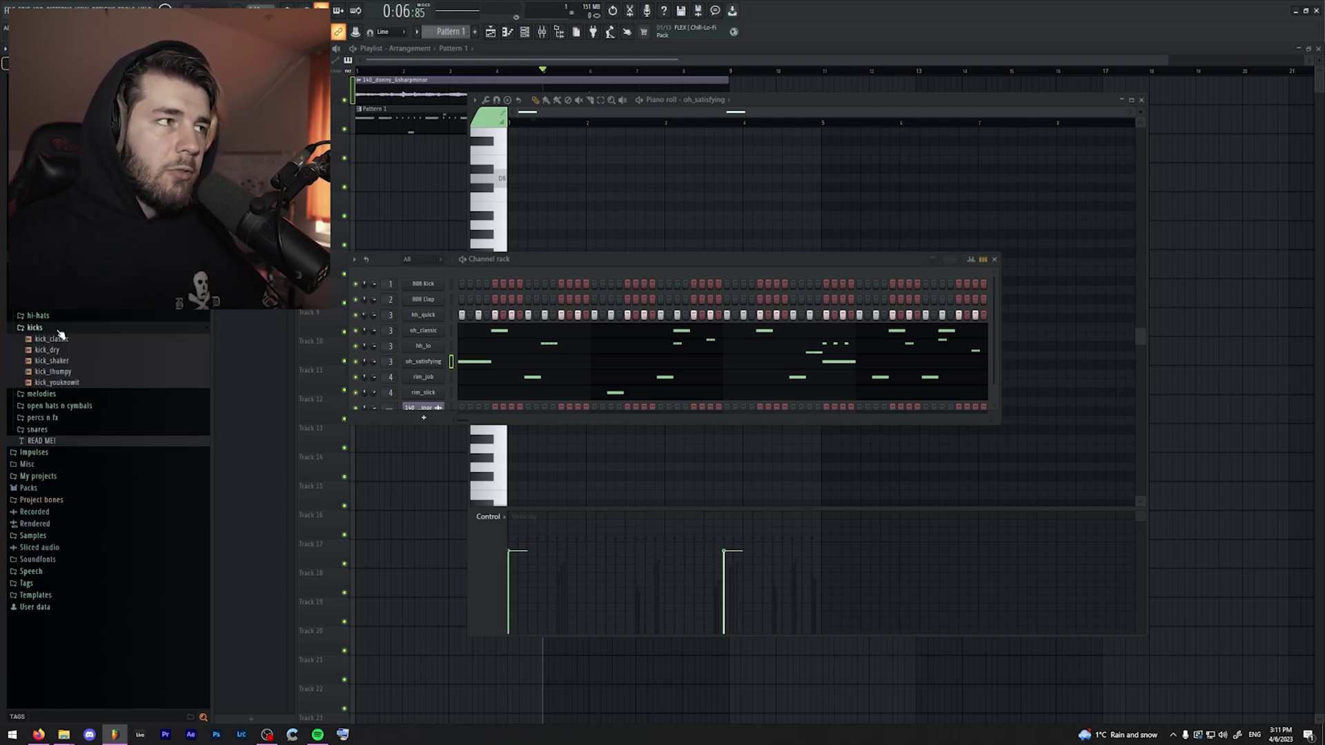
click(60, 338)
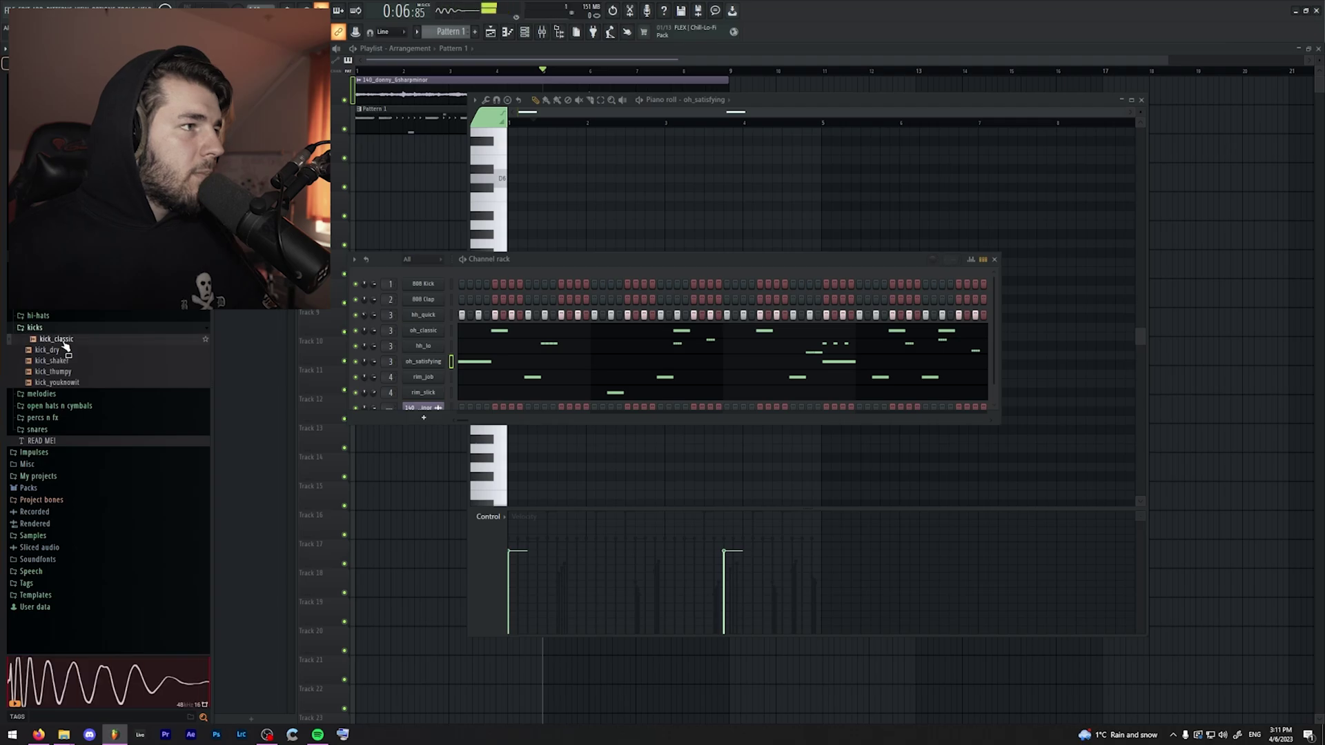
drag(428, 286, 429, 287)
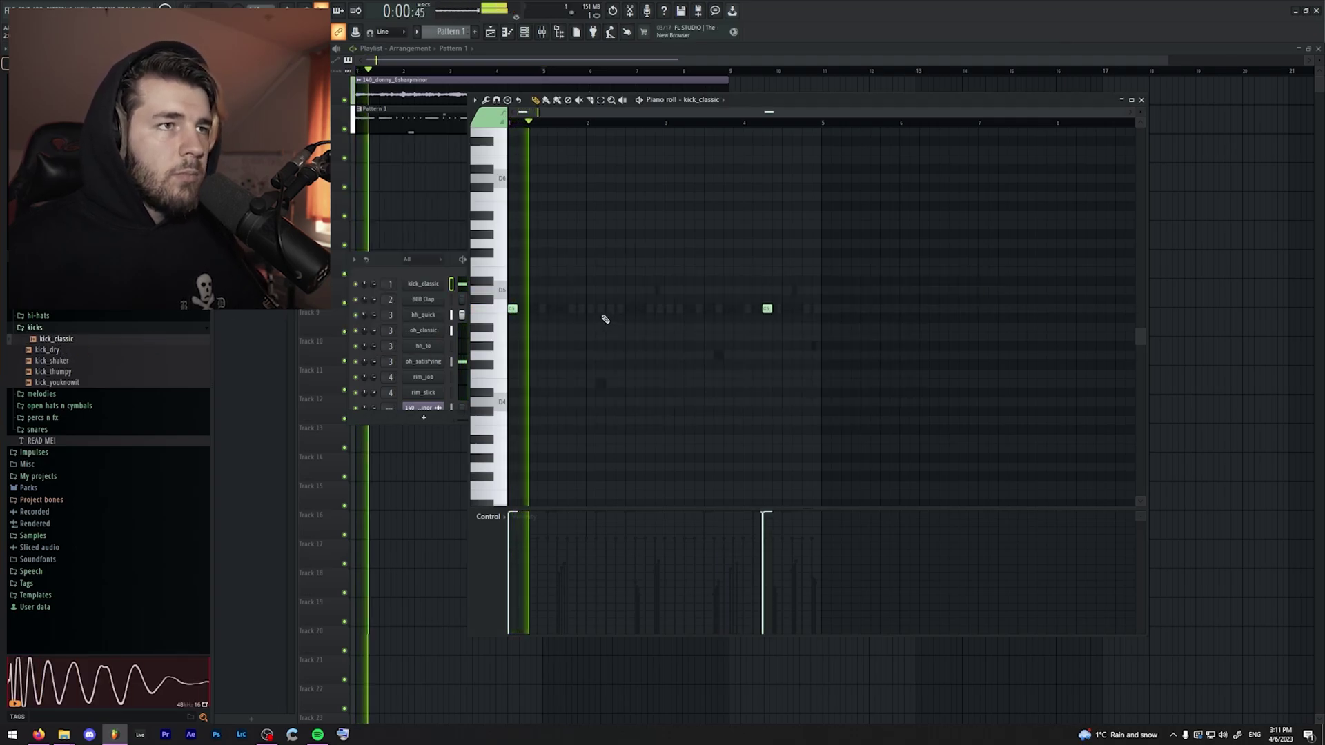
- Add kick_classic notes on C5 at bar 2 beat 2, the start of bar 3, and half a beat after bar 4 beat 3
click(608, 310)
click(668, 309)
click(796, 308)
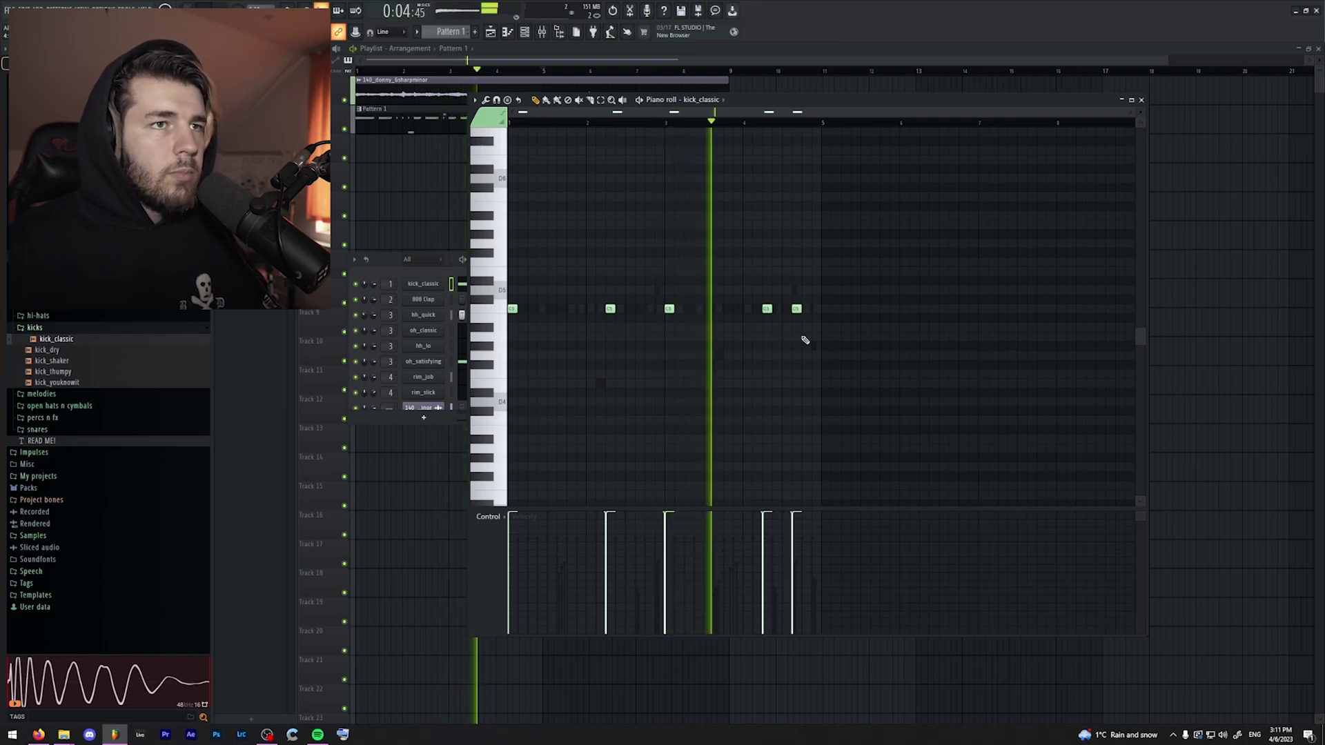
key(space)
- Add the 808_money sample to the channel rack and open its channel's miscellaneous settings
drag(386, 259, 262, 102)
click(35, 268)
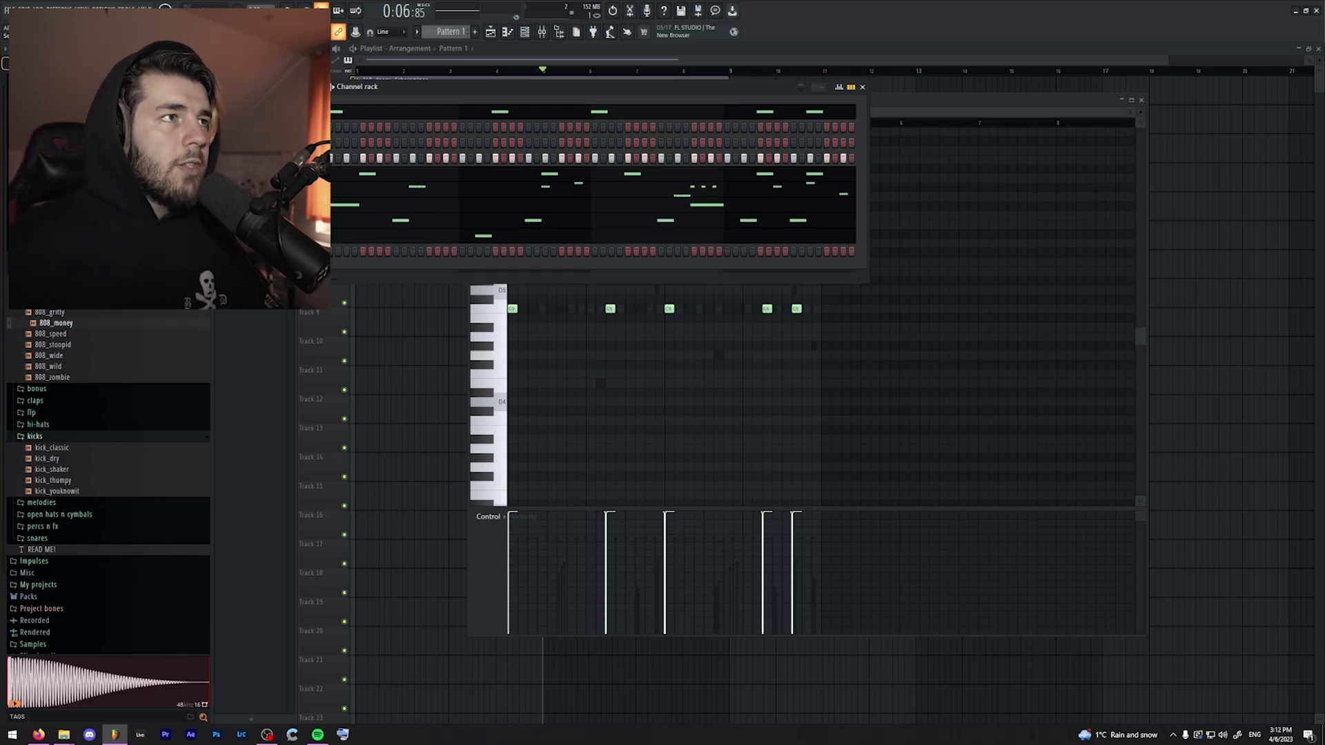
click(291, 142)
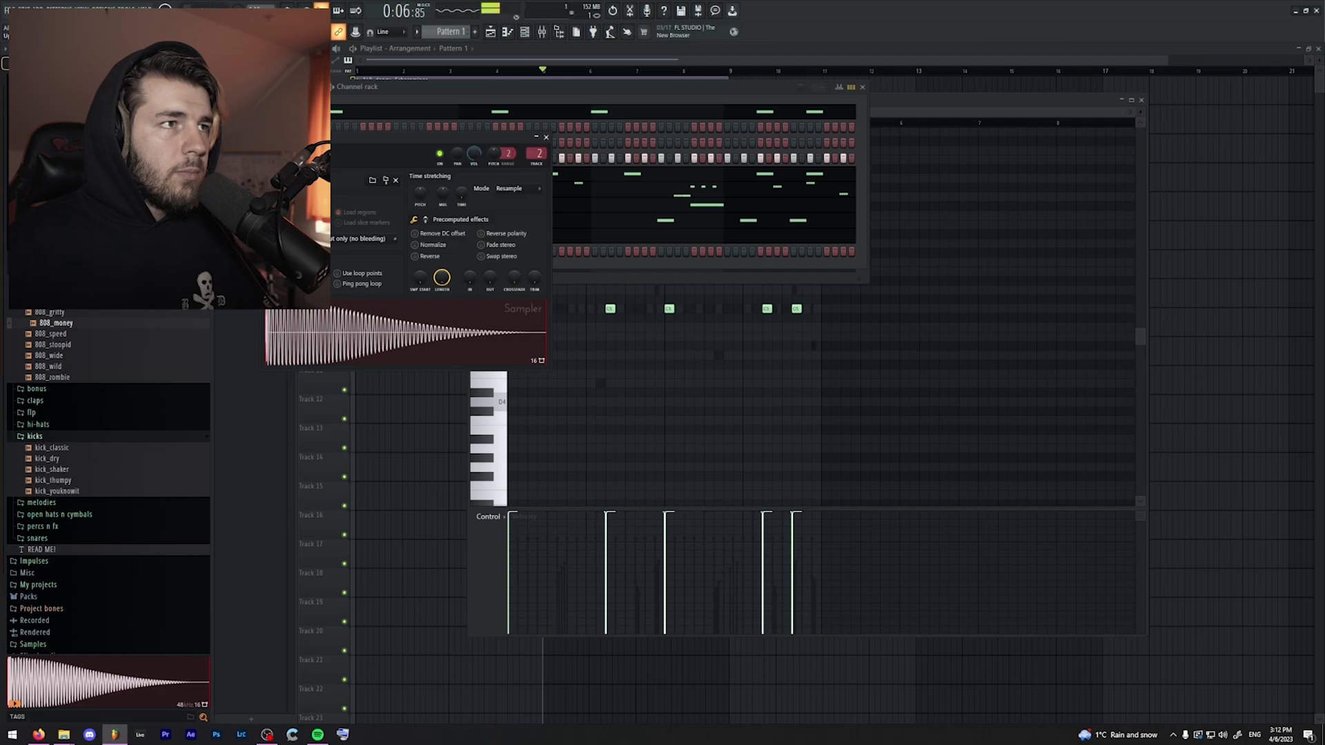
click(293, 154)
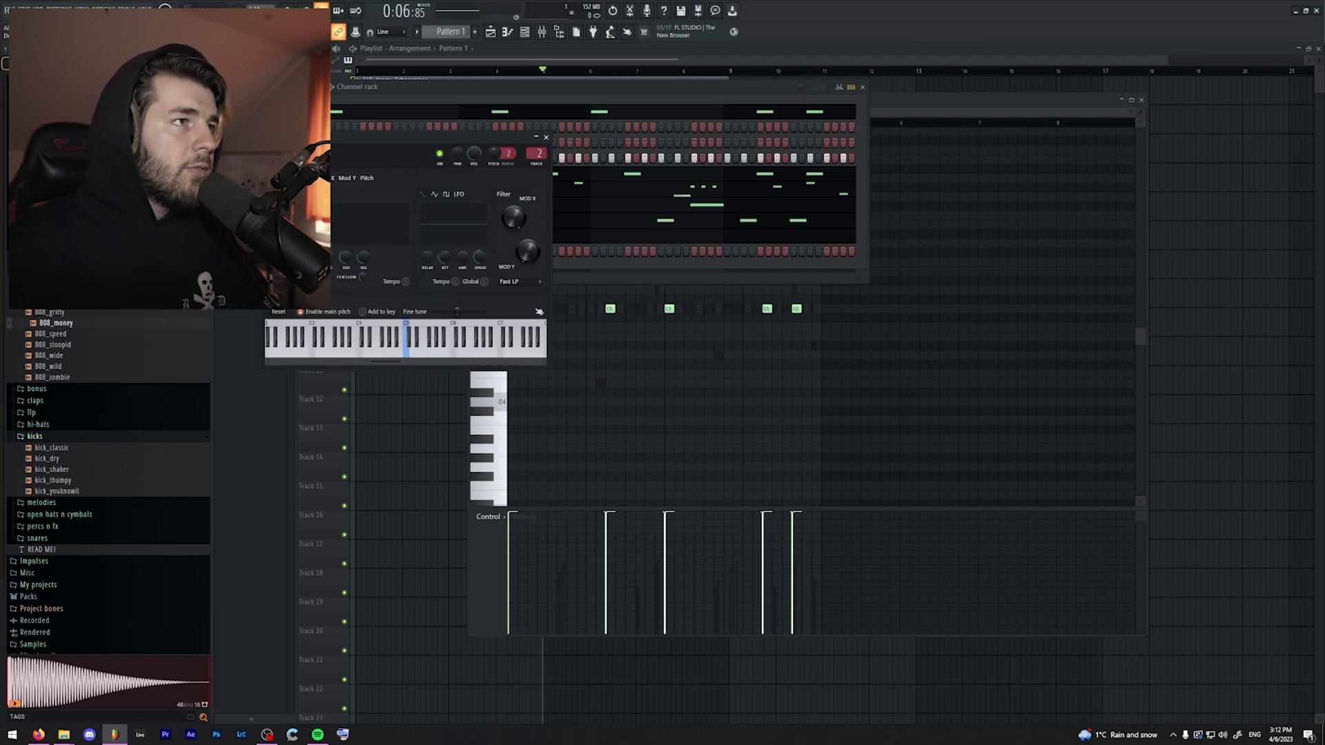
click(310, 154)
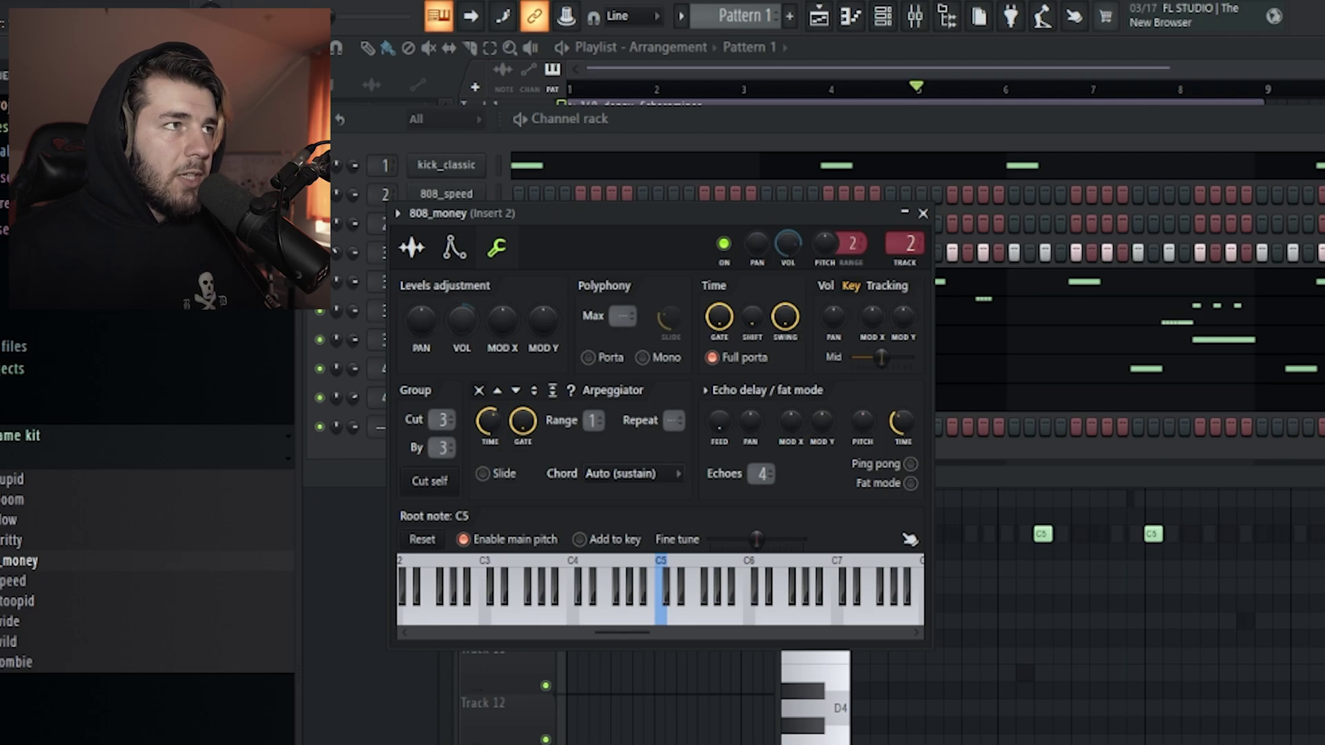
key(F10)
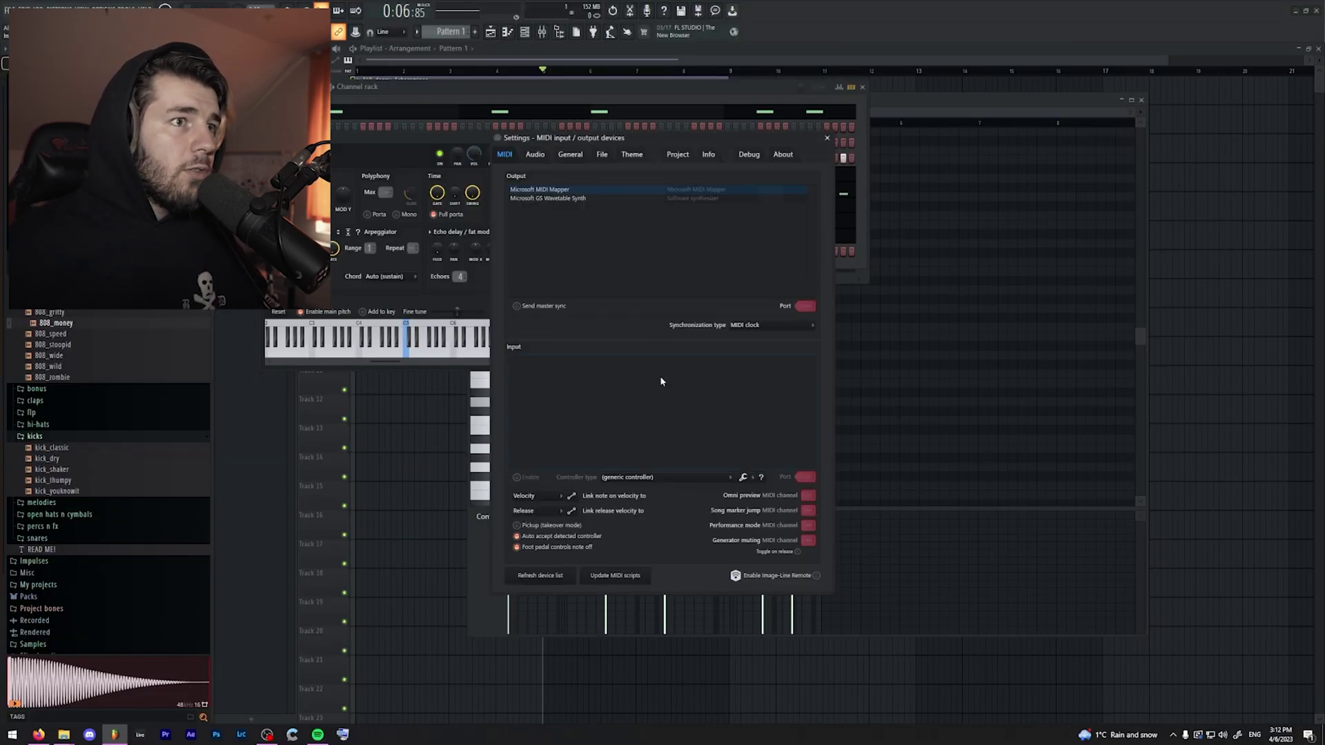
click(572, 496)
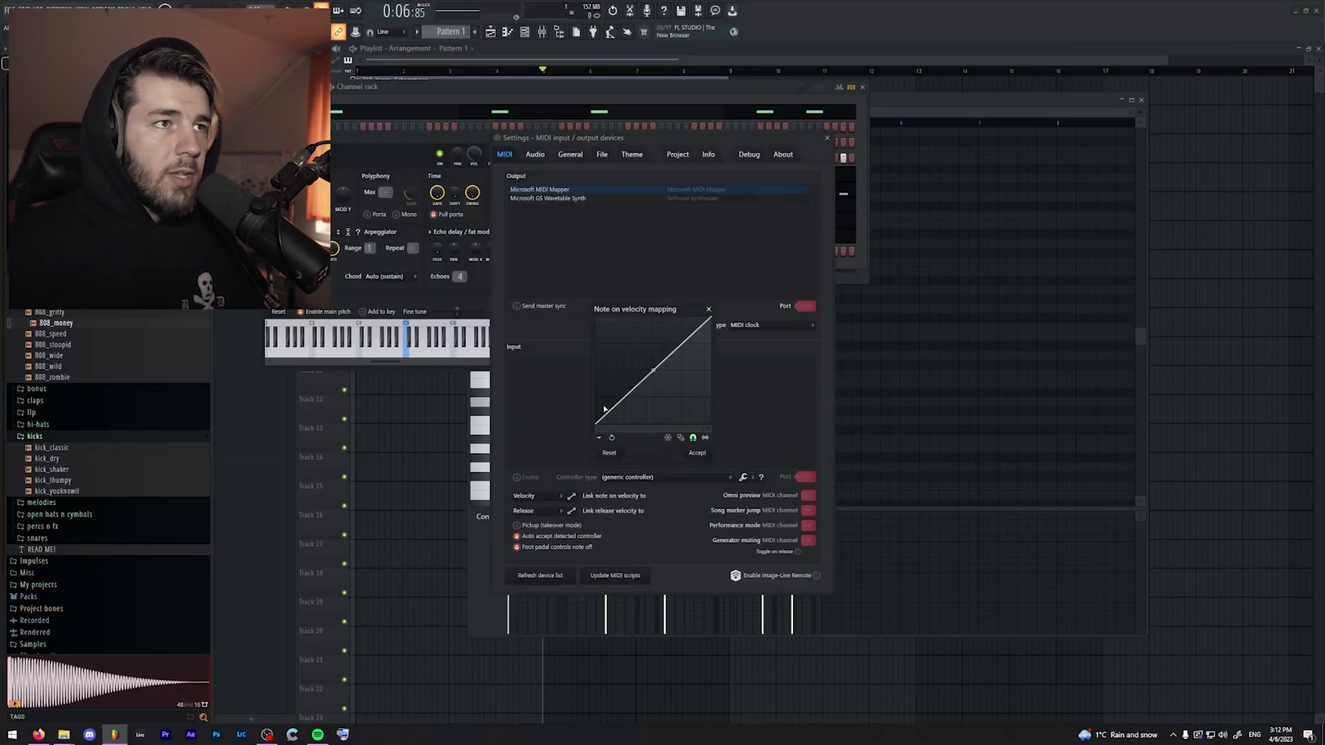
click(703, 455)
drag(701, 143, 645, 147)
click(771, 141)
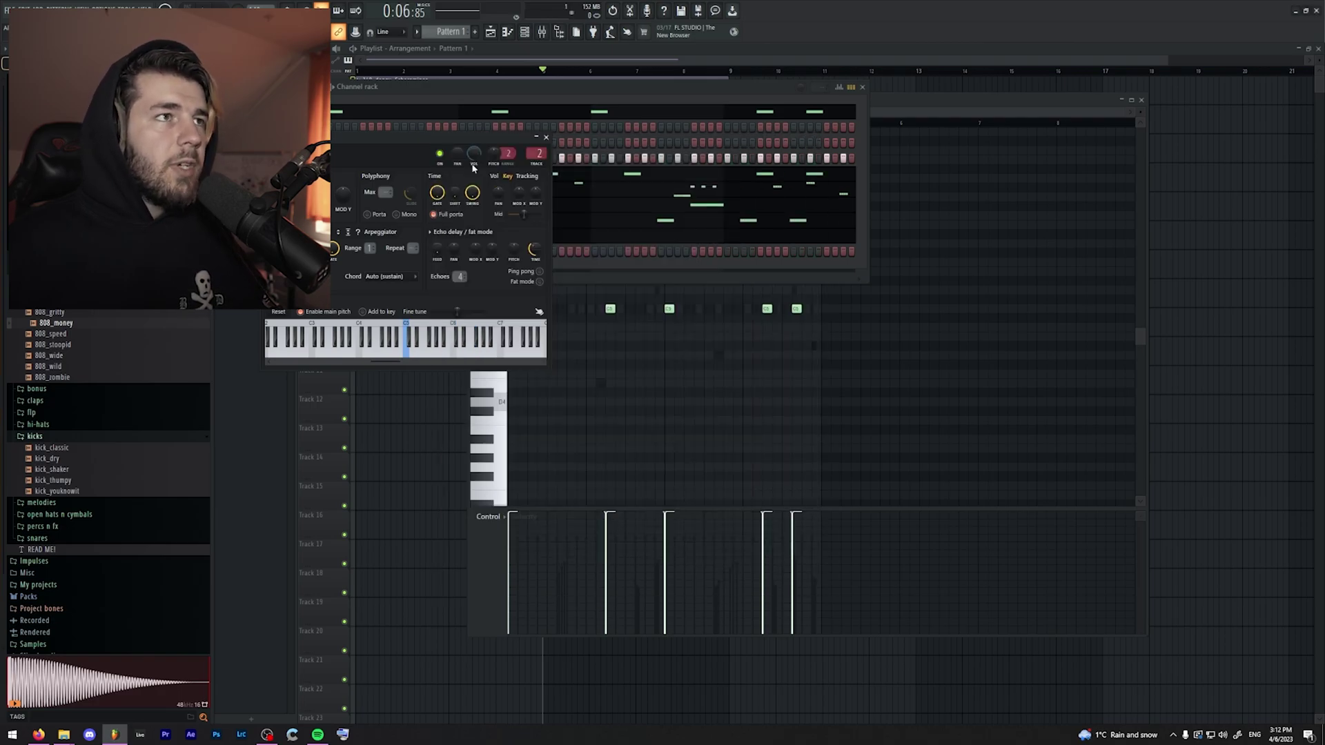
drag(415, 141, 454, 148)
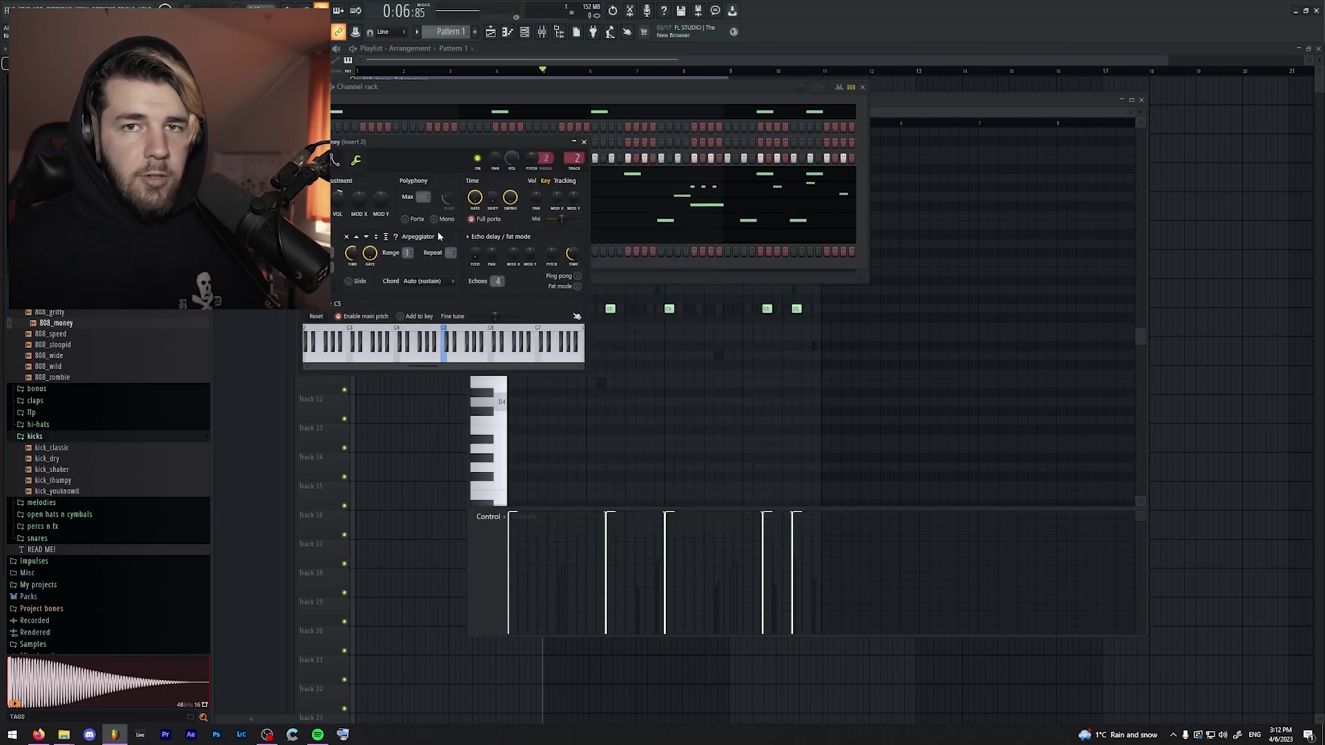
- Open Pattern 1's piano roll and set the root of its natural minor scale highlighting to G#
key(F12)
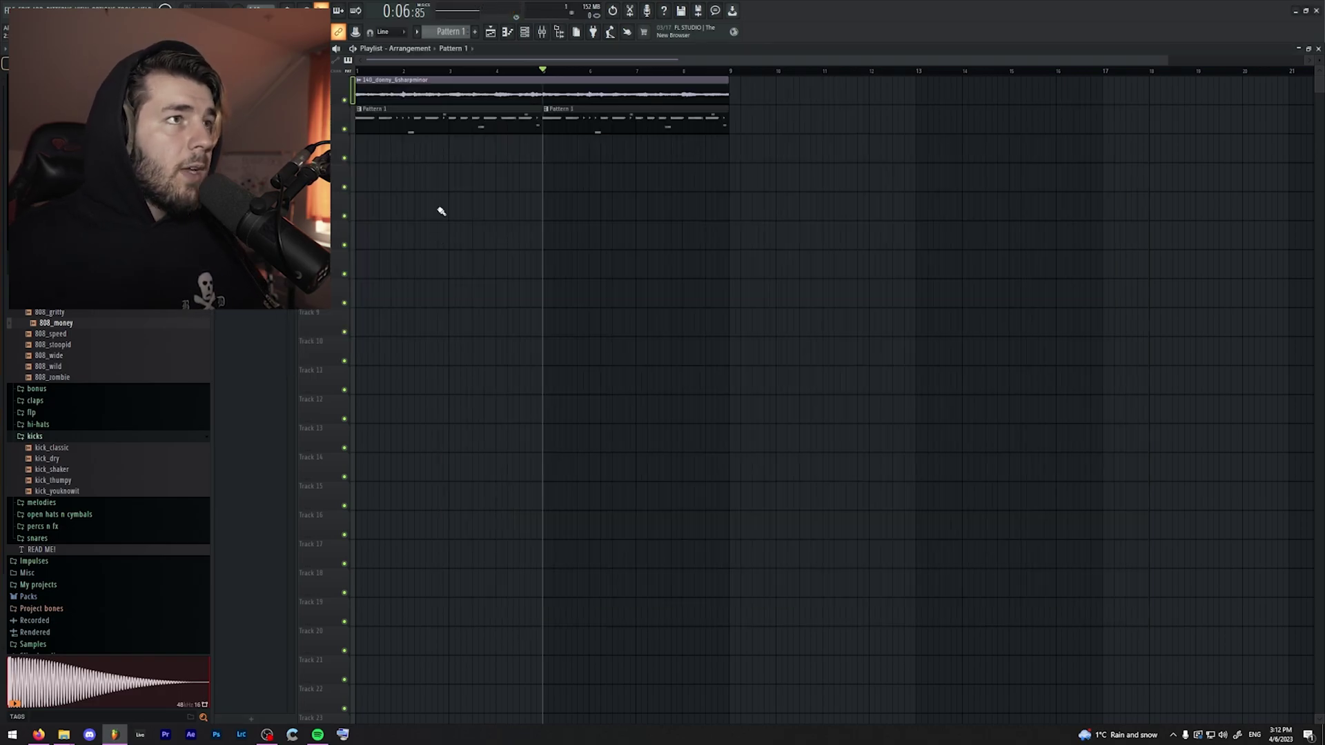
double_click(403, 128)
click(475, 100)
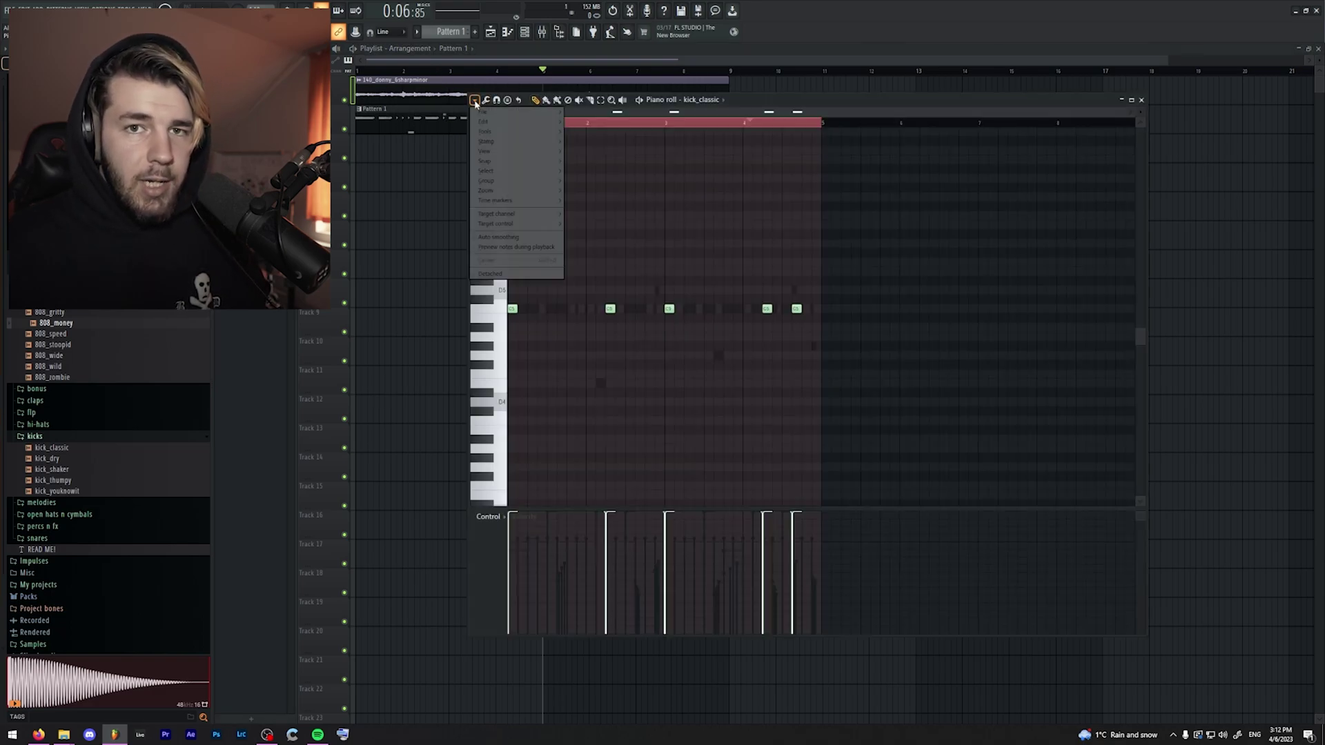
mouse_move(485, 151)
mouse_move(608, 302)
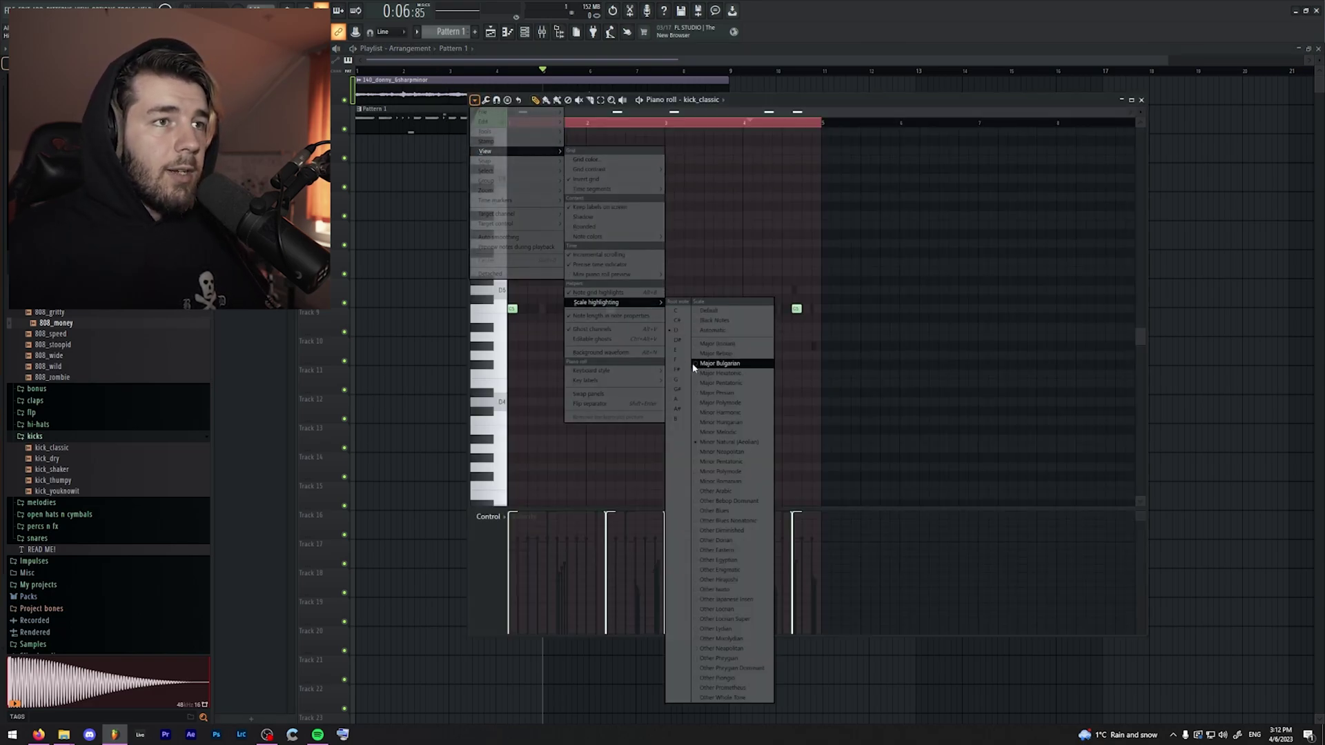
click(678, 393)
scroll(478, 207, up, 2)
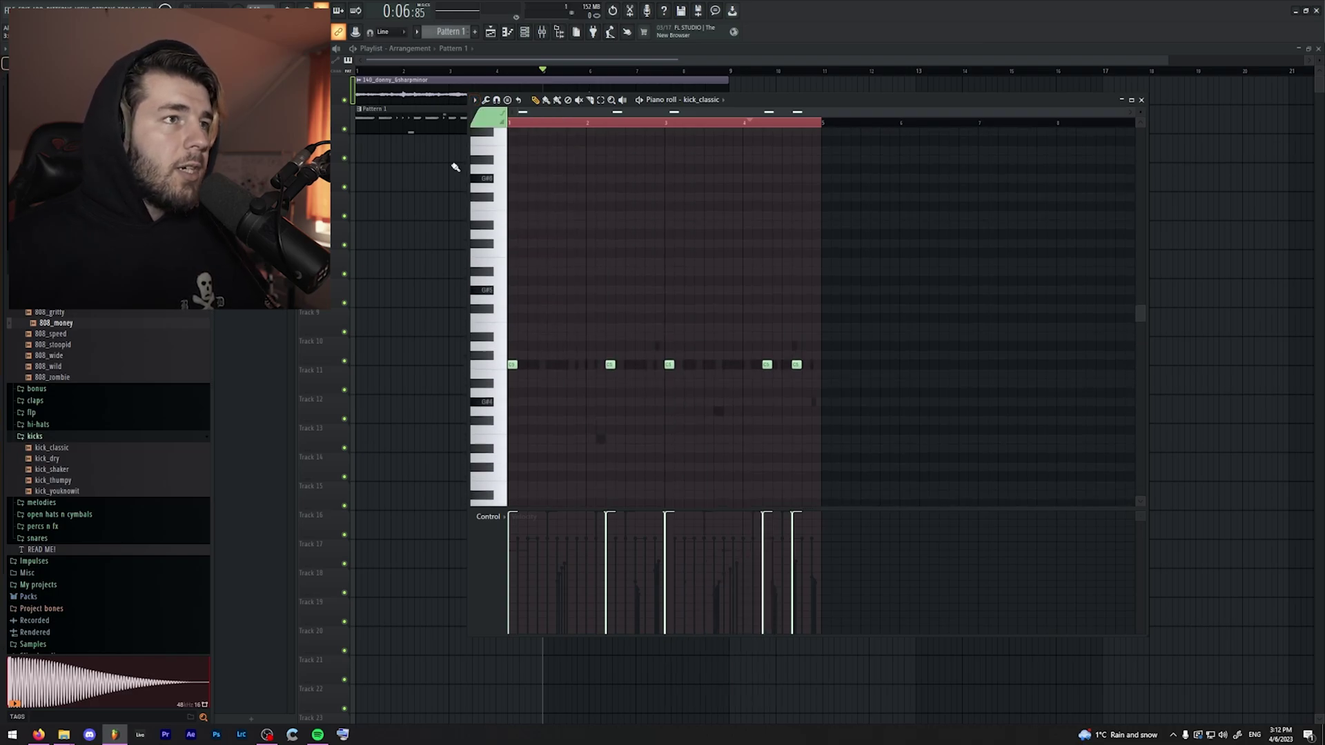
- Write an 808_money bassline in bars 1 to 4 with G#5, G#5, D#5, C#5, C#5 and E5, ending with bar 4
click(699, 101)
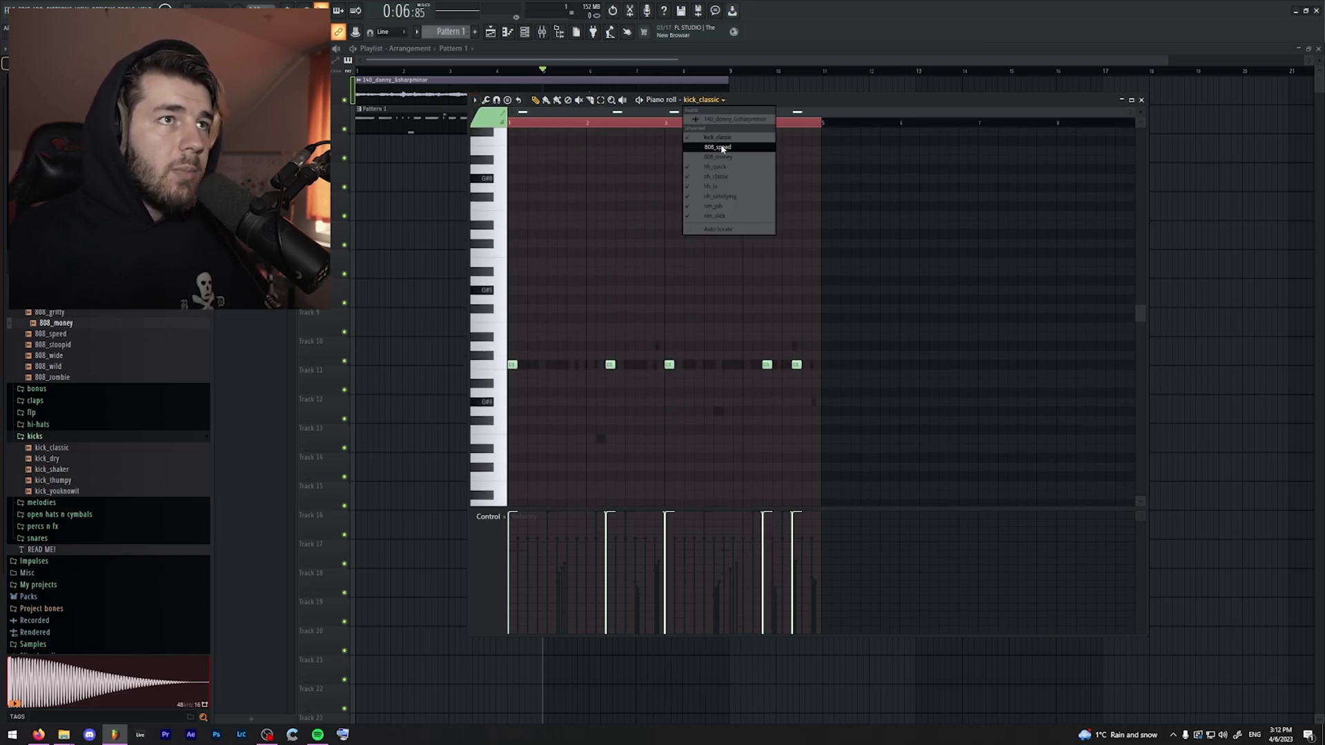
click(527, 33)
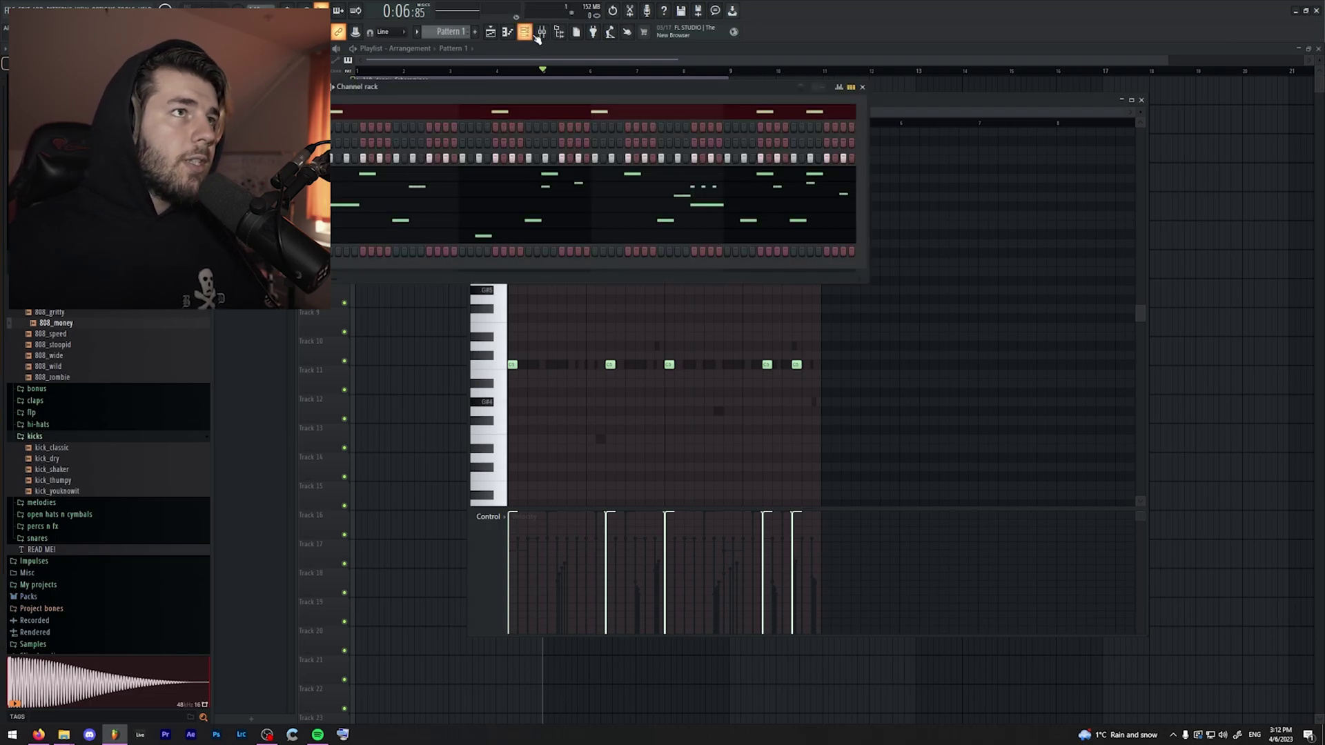
right_click(307, 140)
click(338, 143)
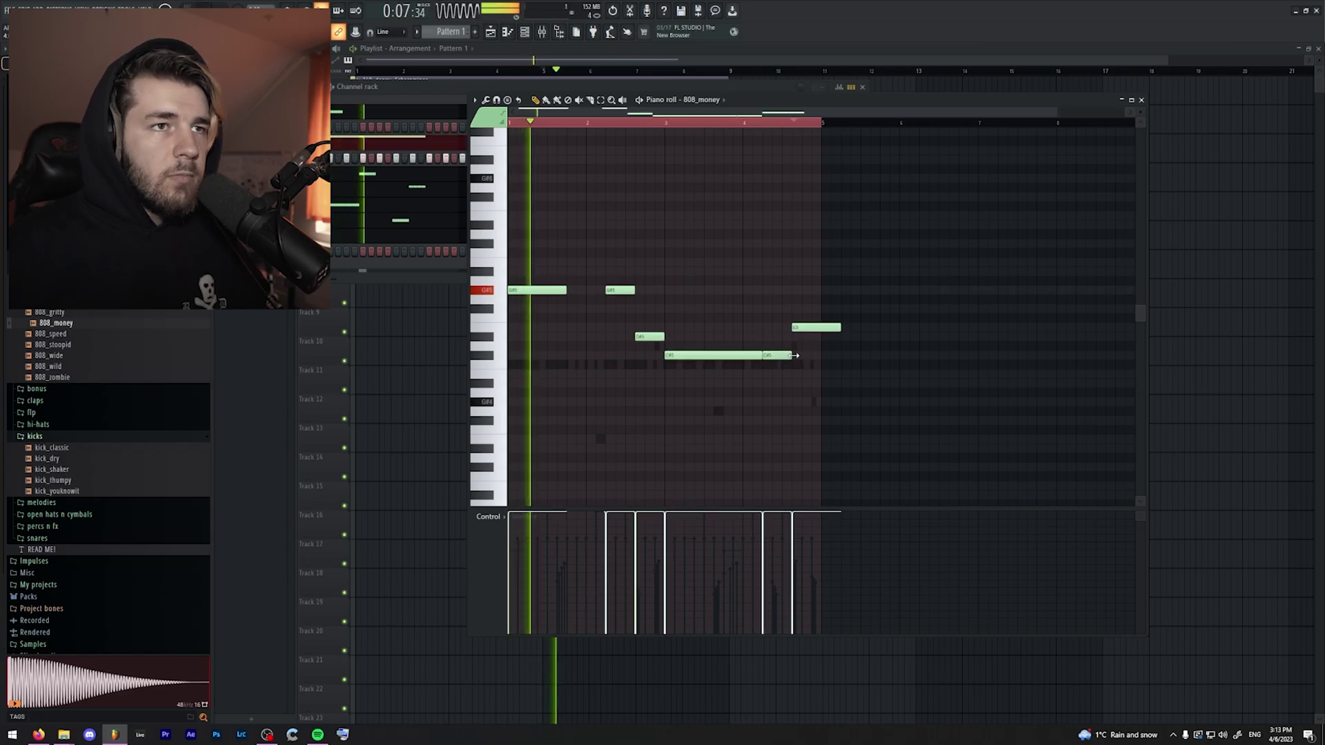
drag(831, 327, 821, 327)
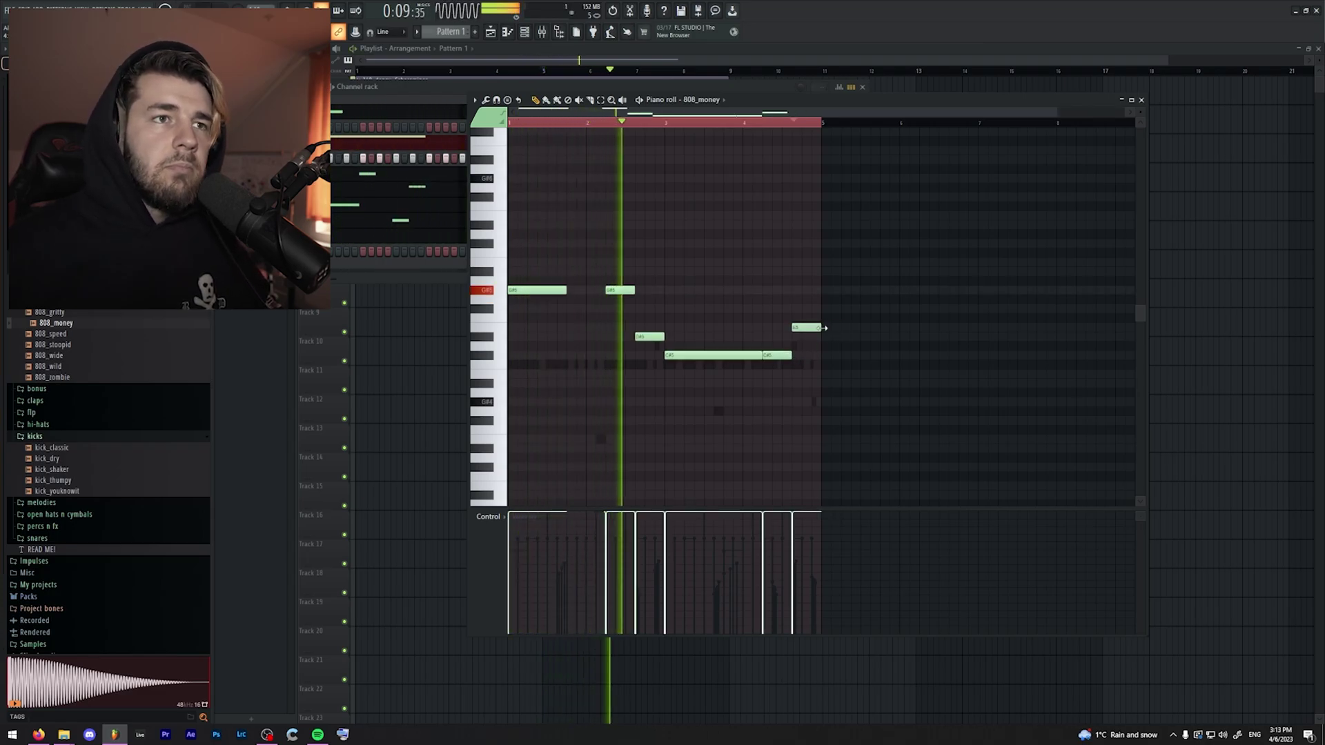
drag(566, 290, 602, 295)
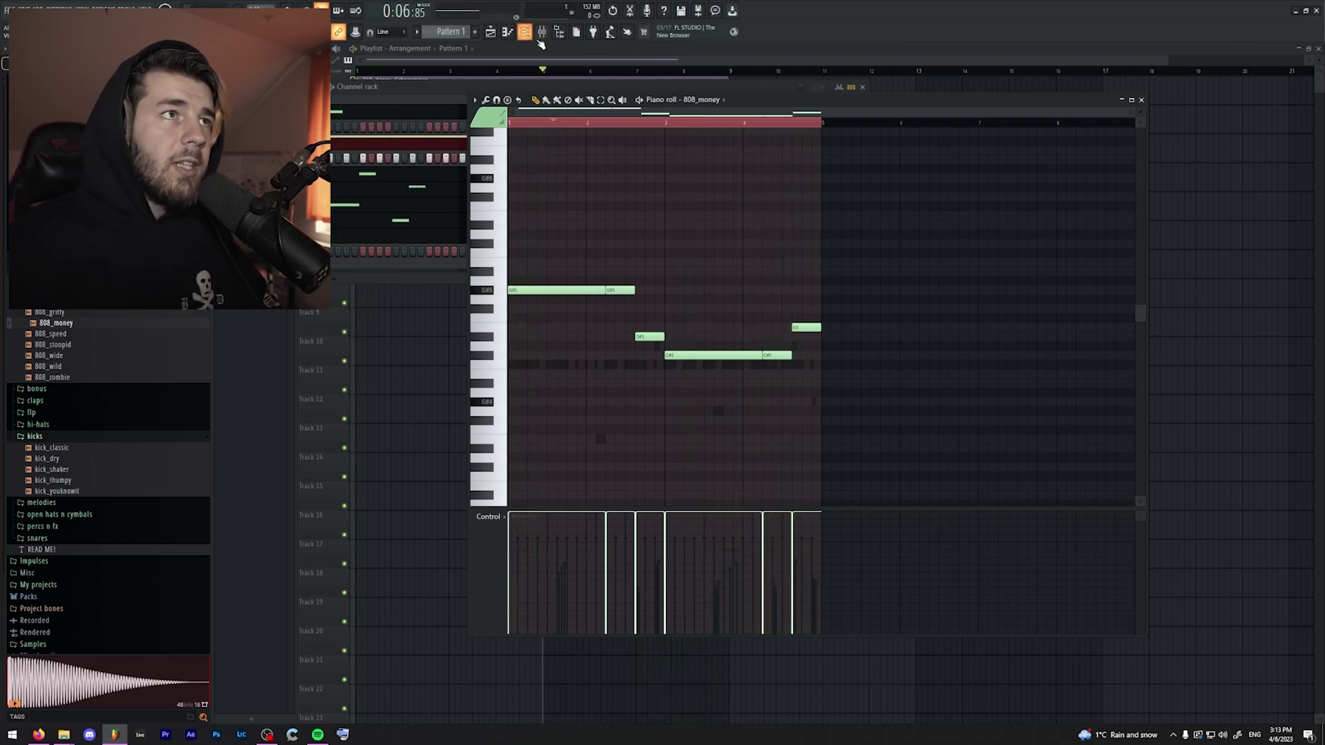
- Load Fruity Parametric EQ 2 into the first effect slot of mixer Insert 2
click(541, 36)
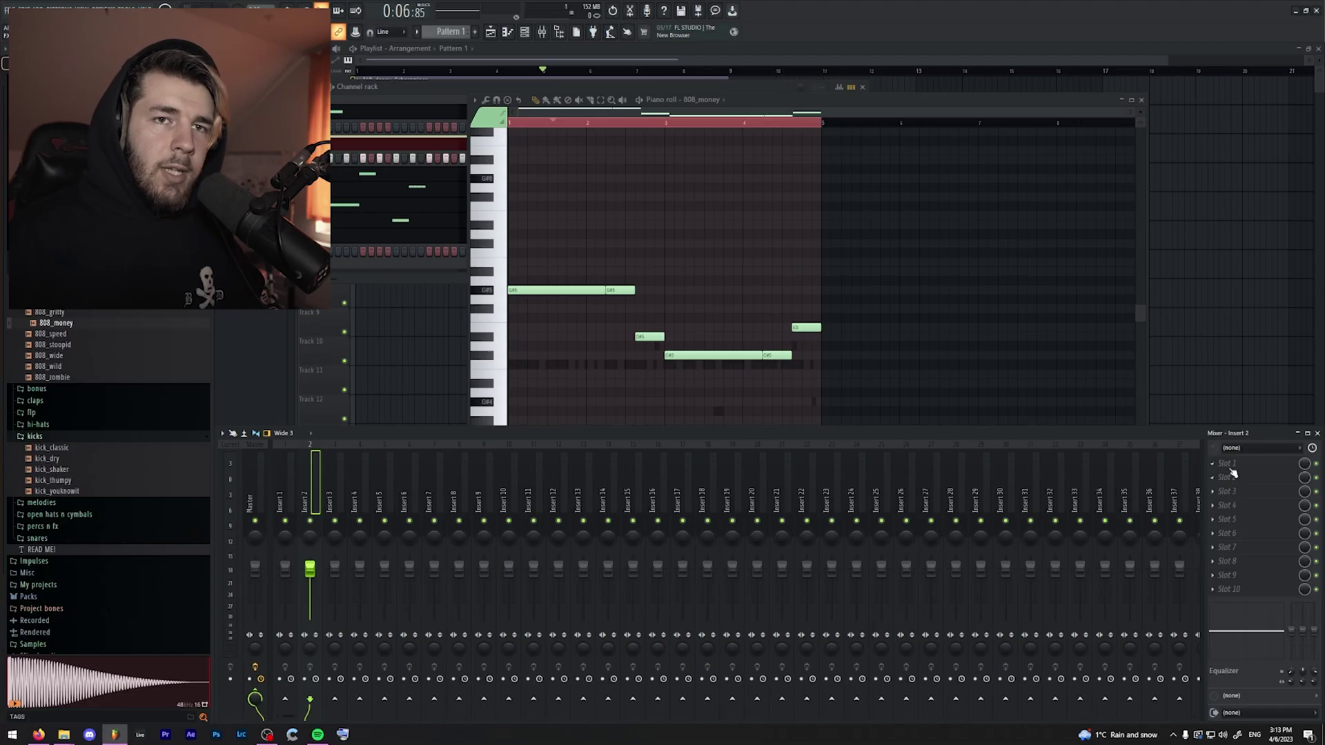
click(1230, 467)
mouse_move(1222, 475)
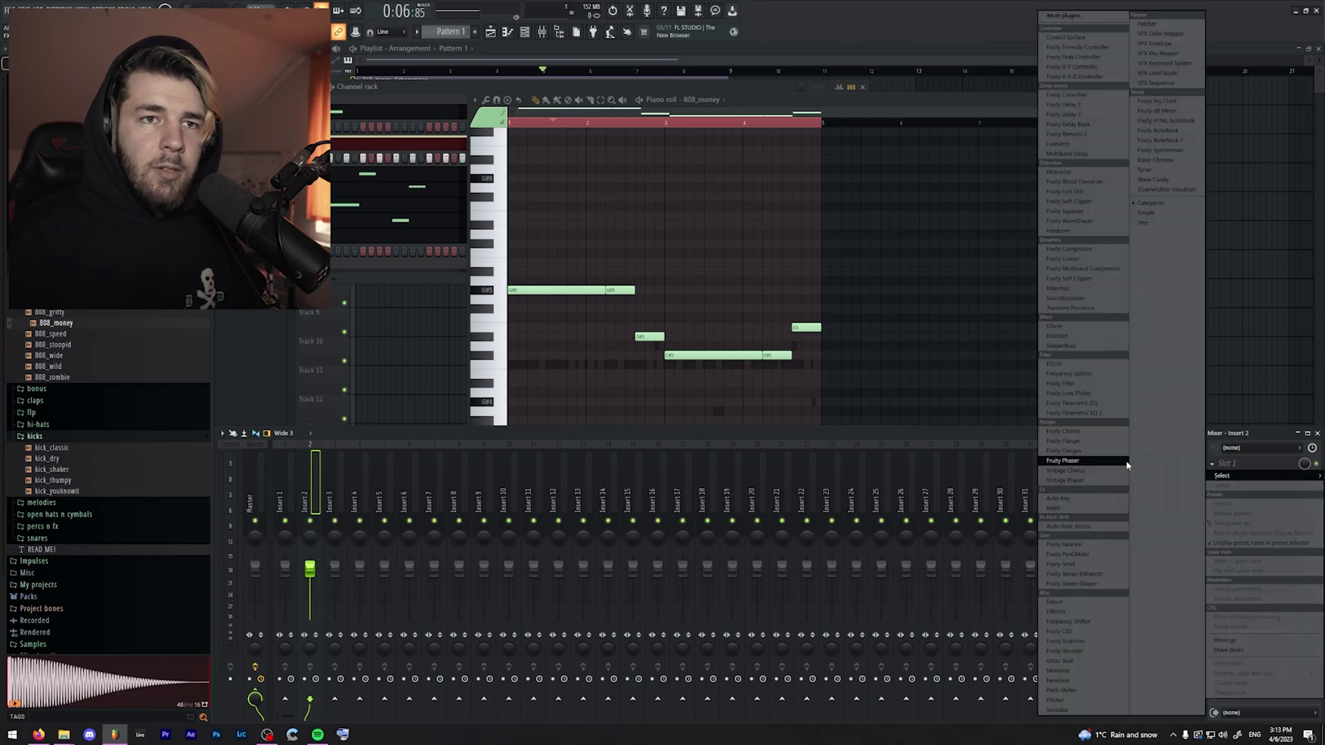
click(1073, 413)
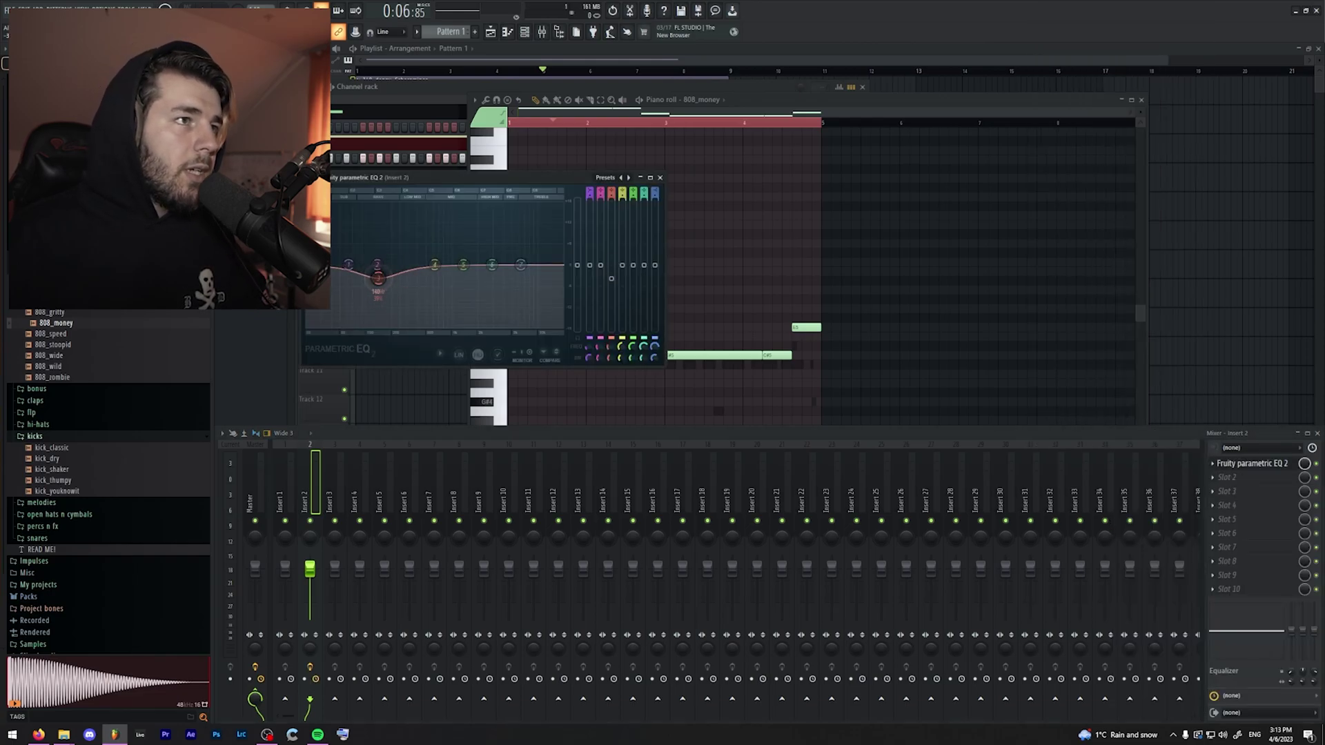
- Dip EQ bands 3 and 5 slightly, shift both lower in frequency, and raise band 7 slightly while the beat plays
drag(382, 276, 365, 281)
key(space)
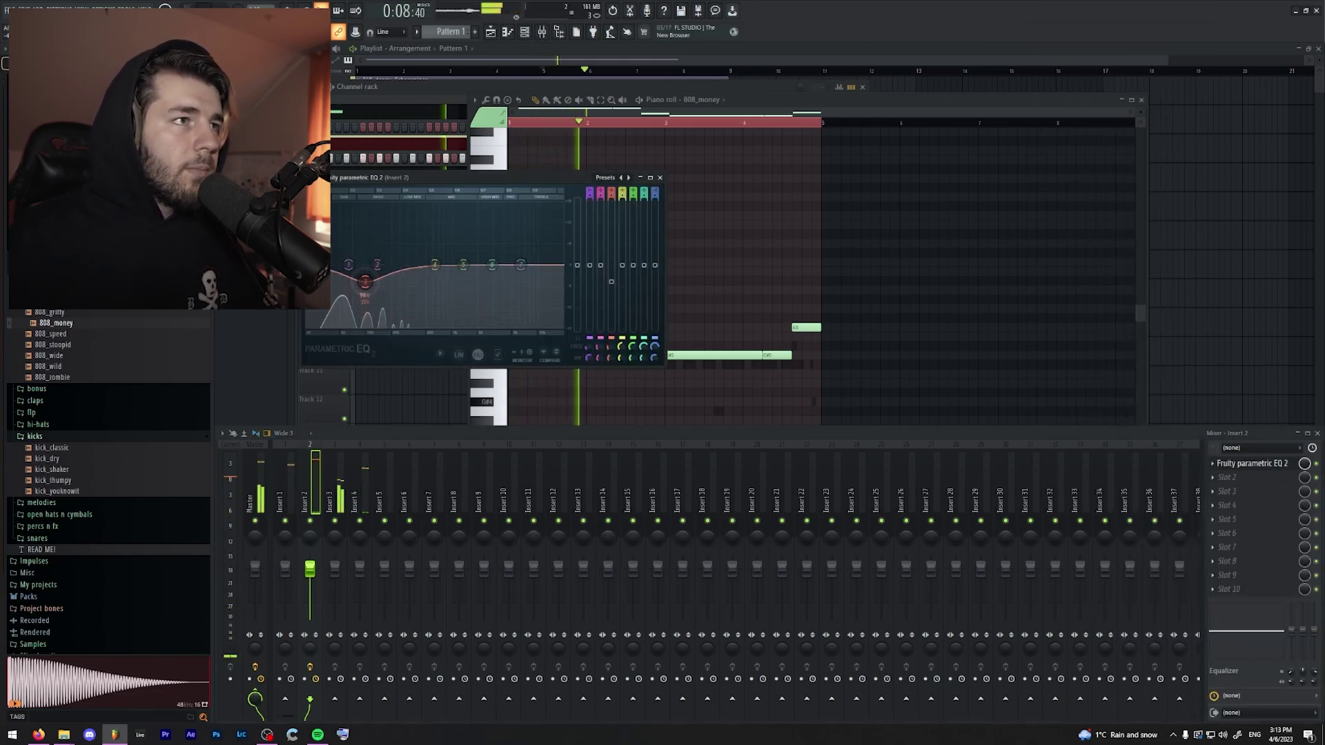
mouse_move(434, 264)
mouse_down()
mouse_move(439, 274)
mouse_move(422, 274)
mouse_up()
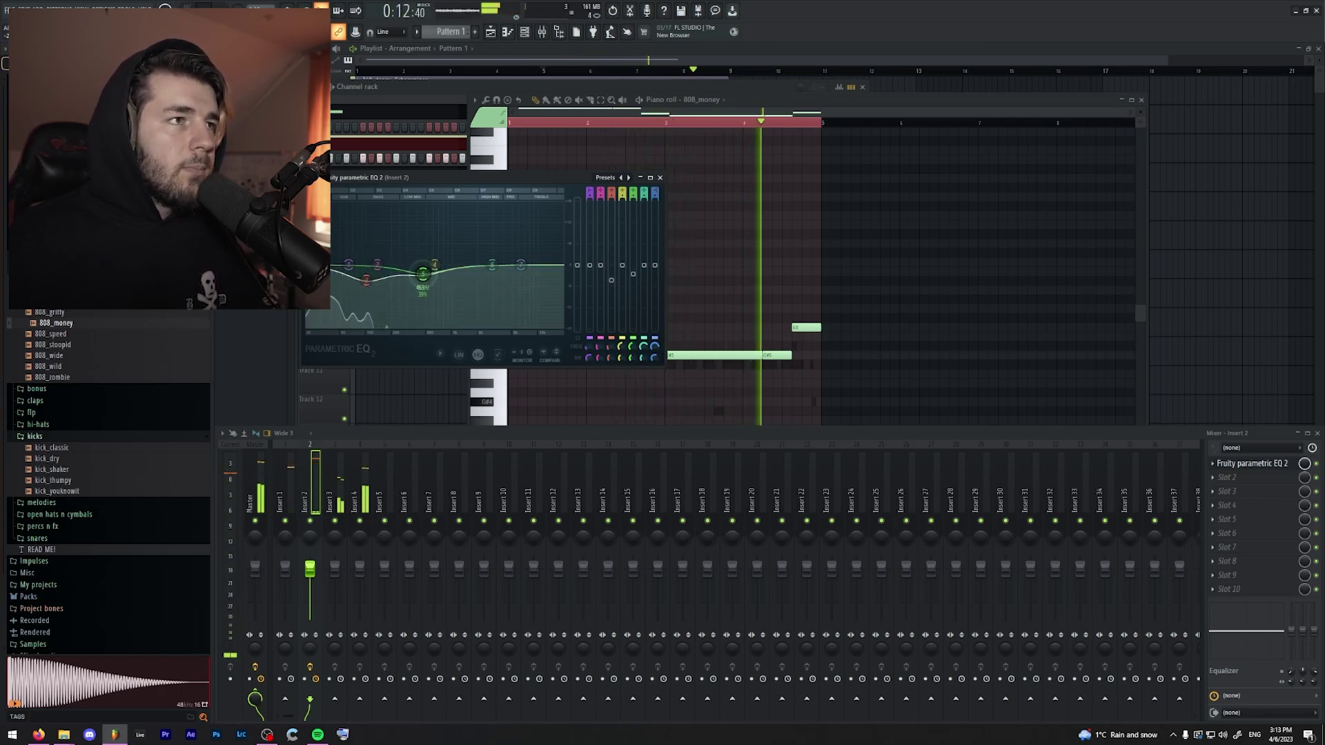
drag(520, 265, 505, 253)
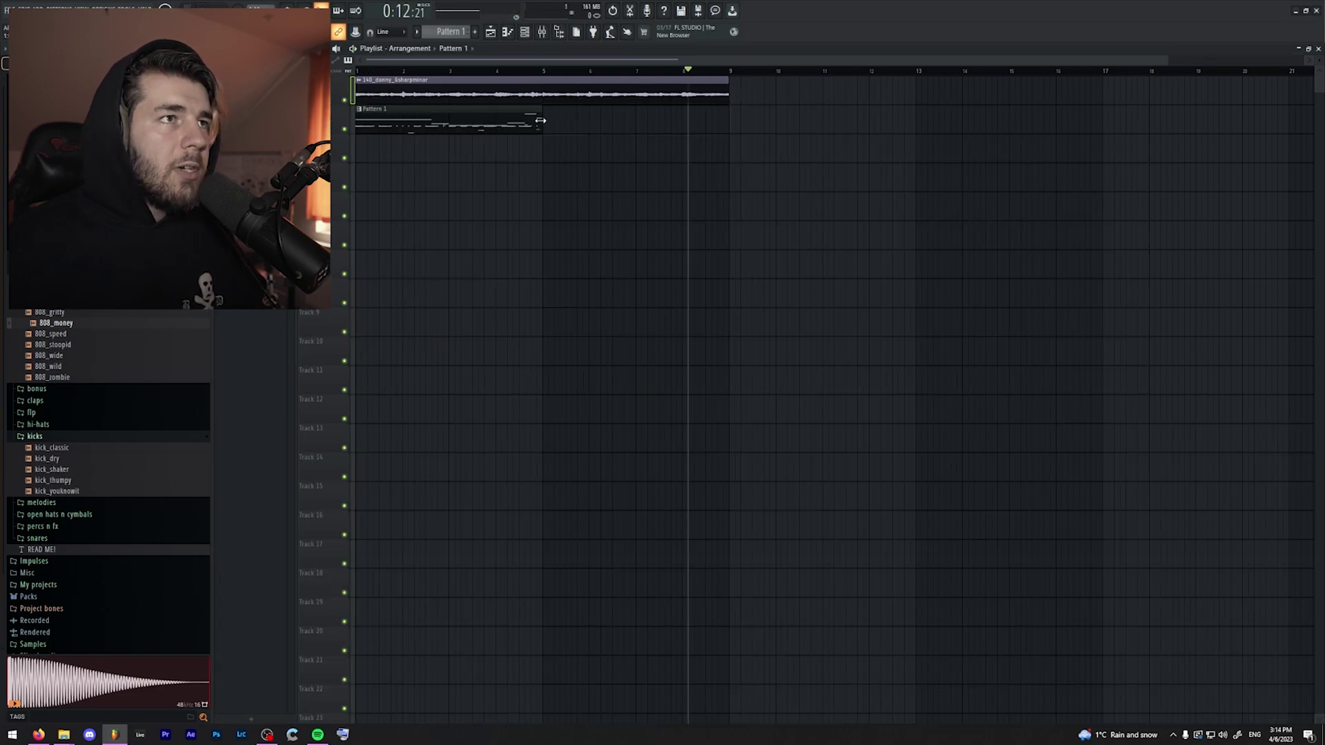
- Extend the Pattern 1 clip to the end of bar 8 and duplicate the kick_classic notes for bars 5 to 8
drag(540, 121, 732, 122)
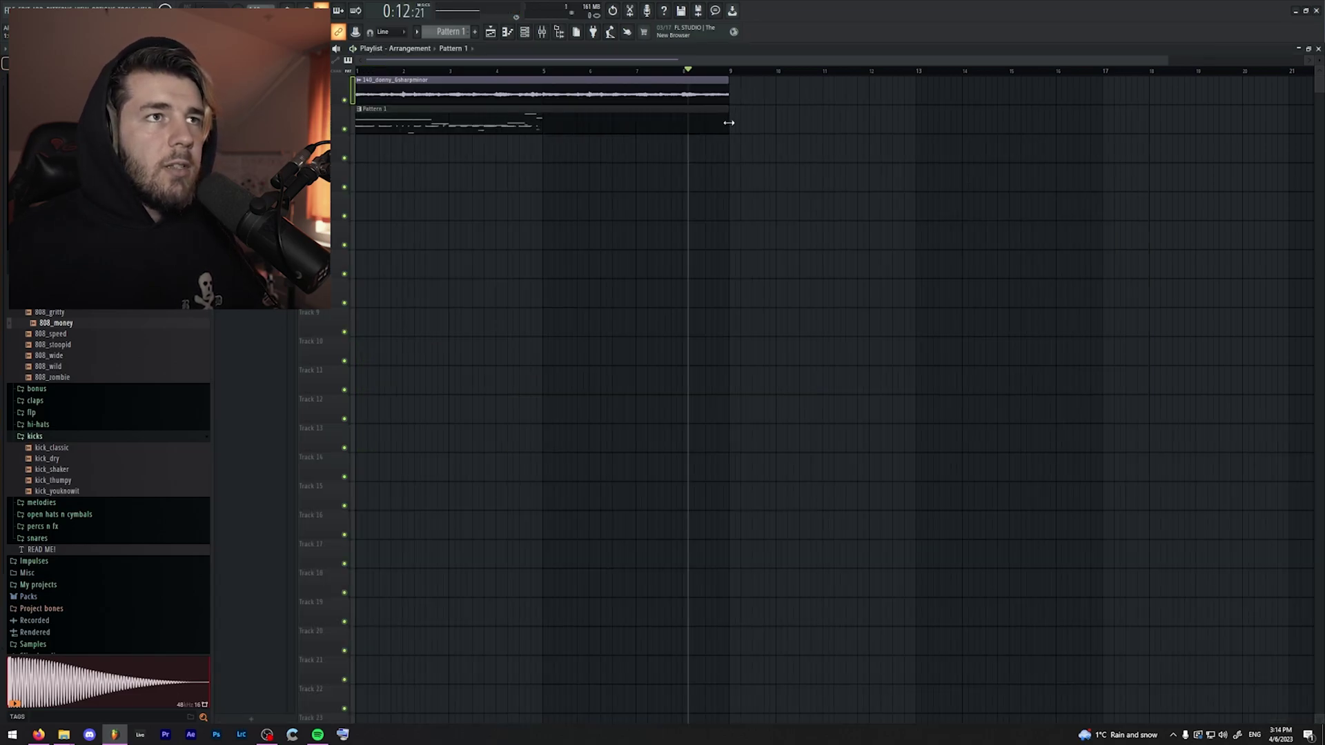
double_click(726, 125)
key(ctrl+b)
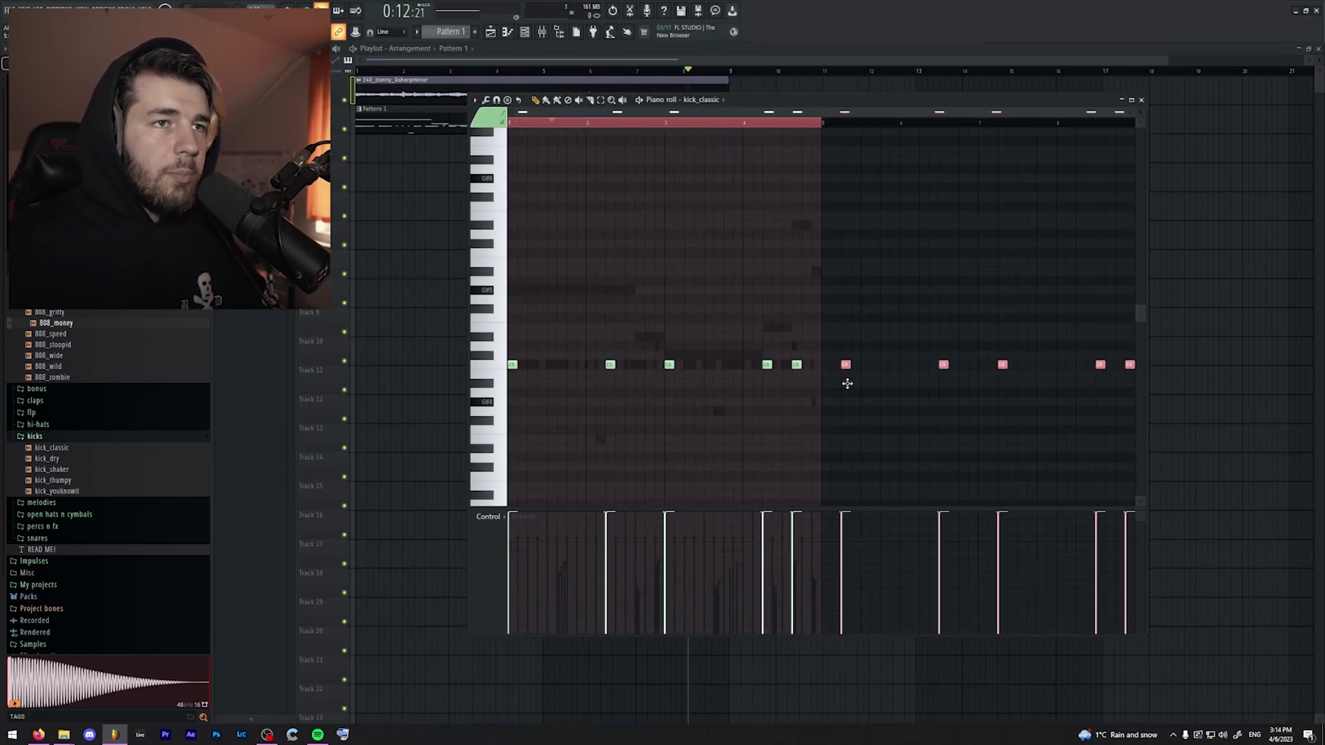
- Copy the 808_money and hh_quick notes from bars 1 to 4 into bars 5 to 8
click(709, 101)
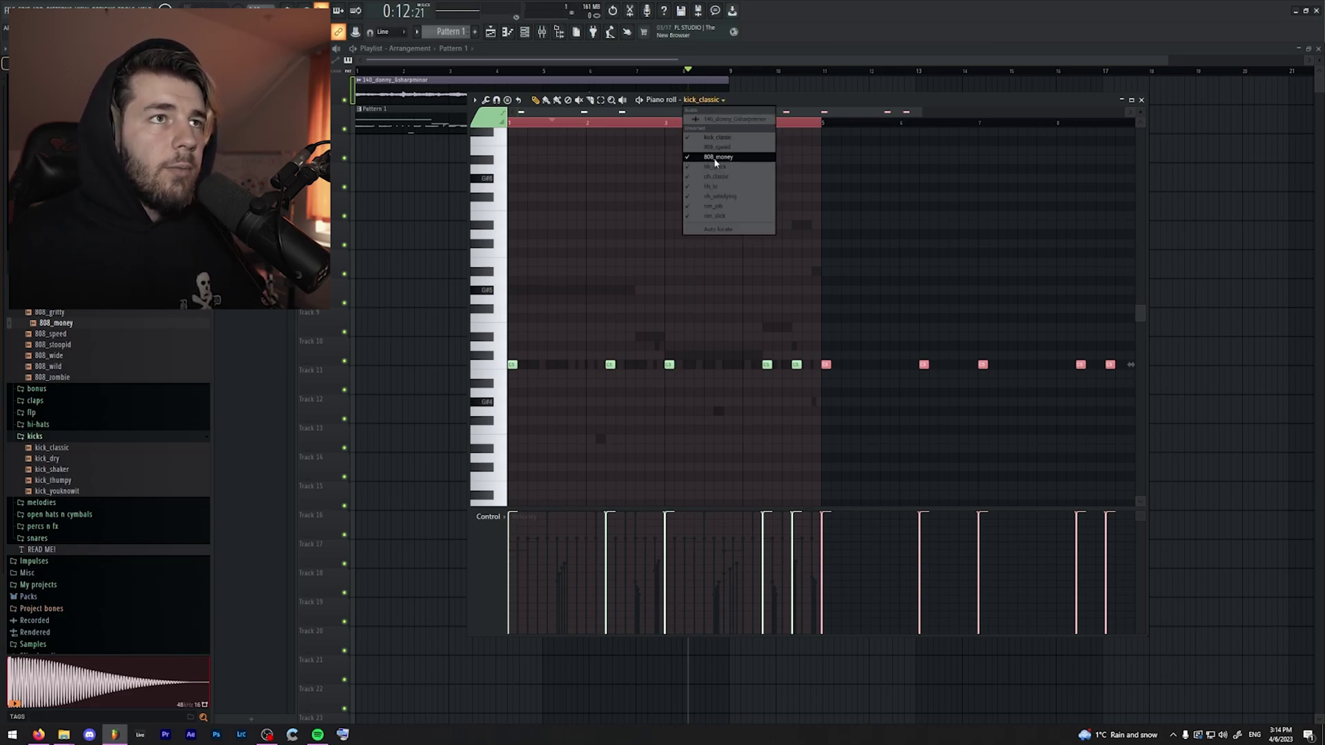
click(714, 159)
key(ctrl+a)
mouse_move(526, 290)
mouse_down()
mouse_move(881, 301)
mouse_move(836, 308)
mouse_up()
click(700, 100)
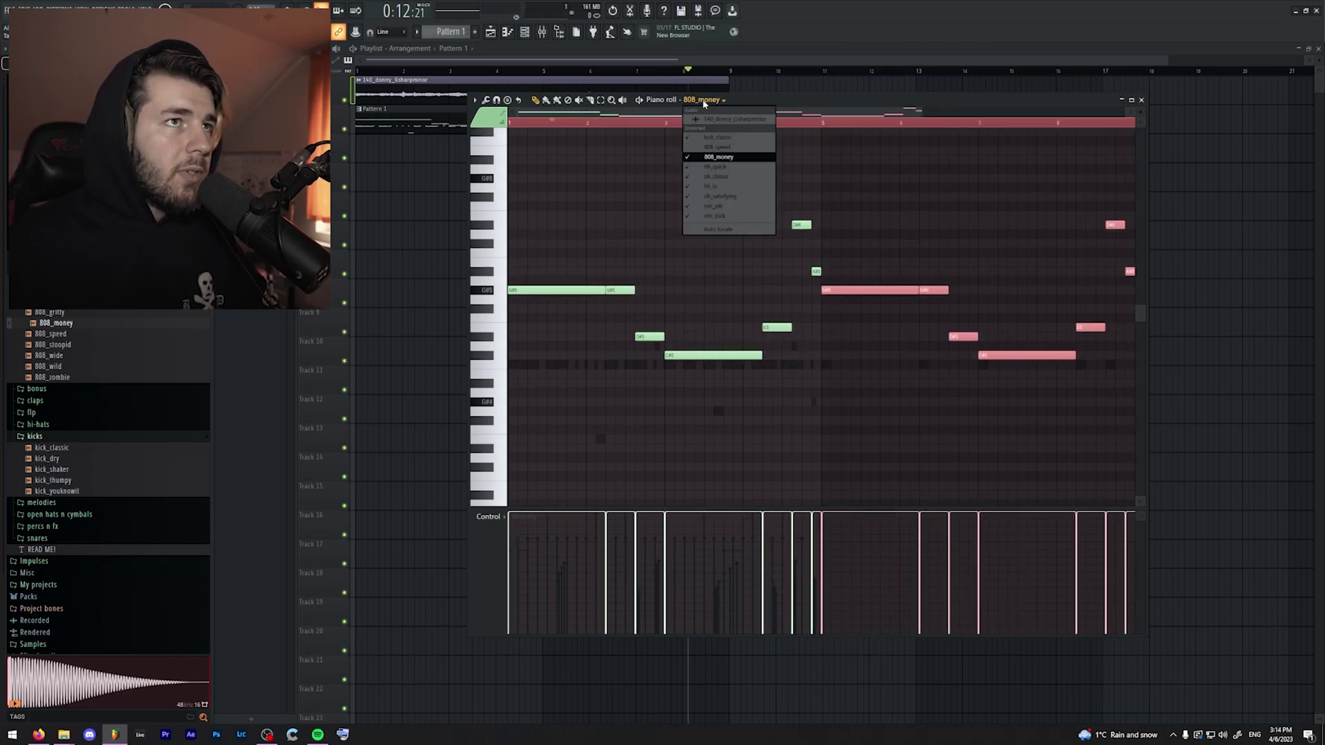
click(718, 176)
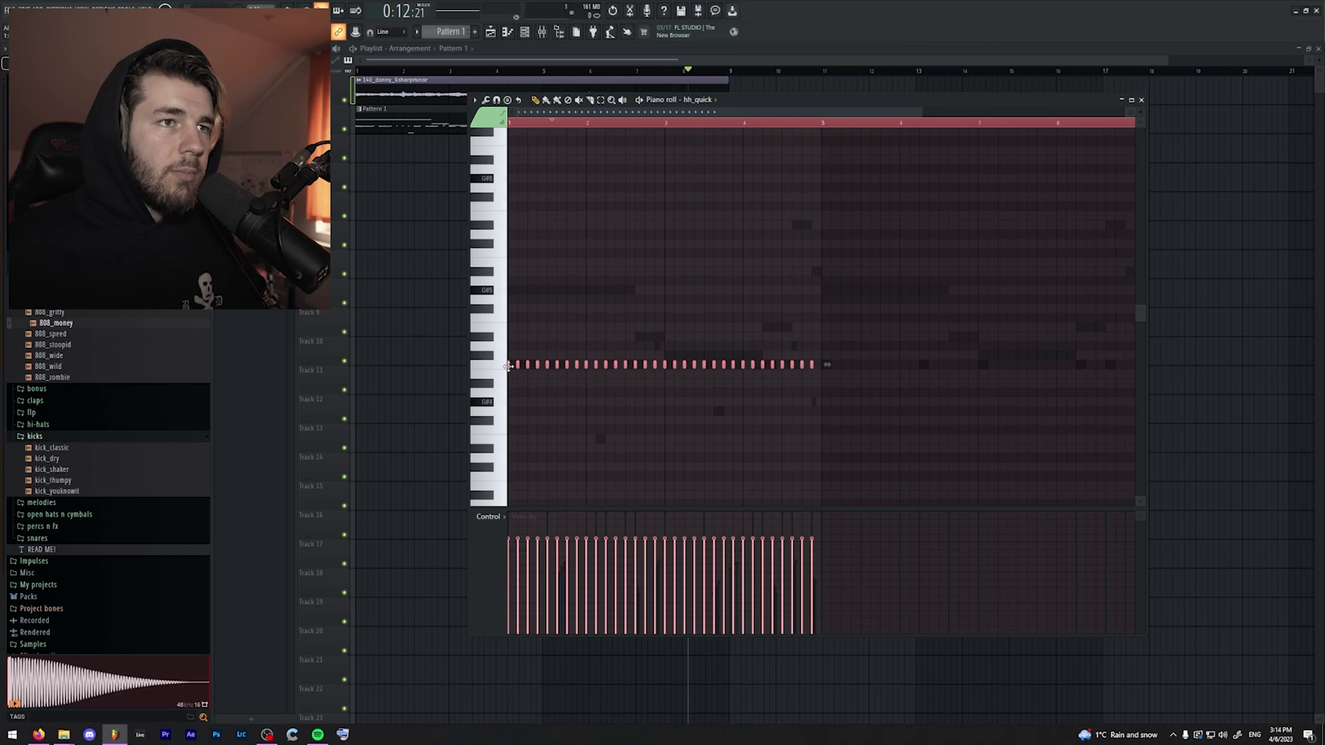
key(ctrl+b)
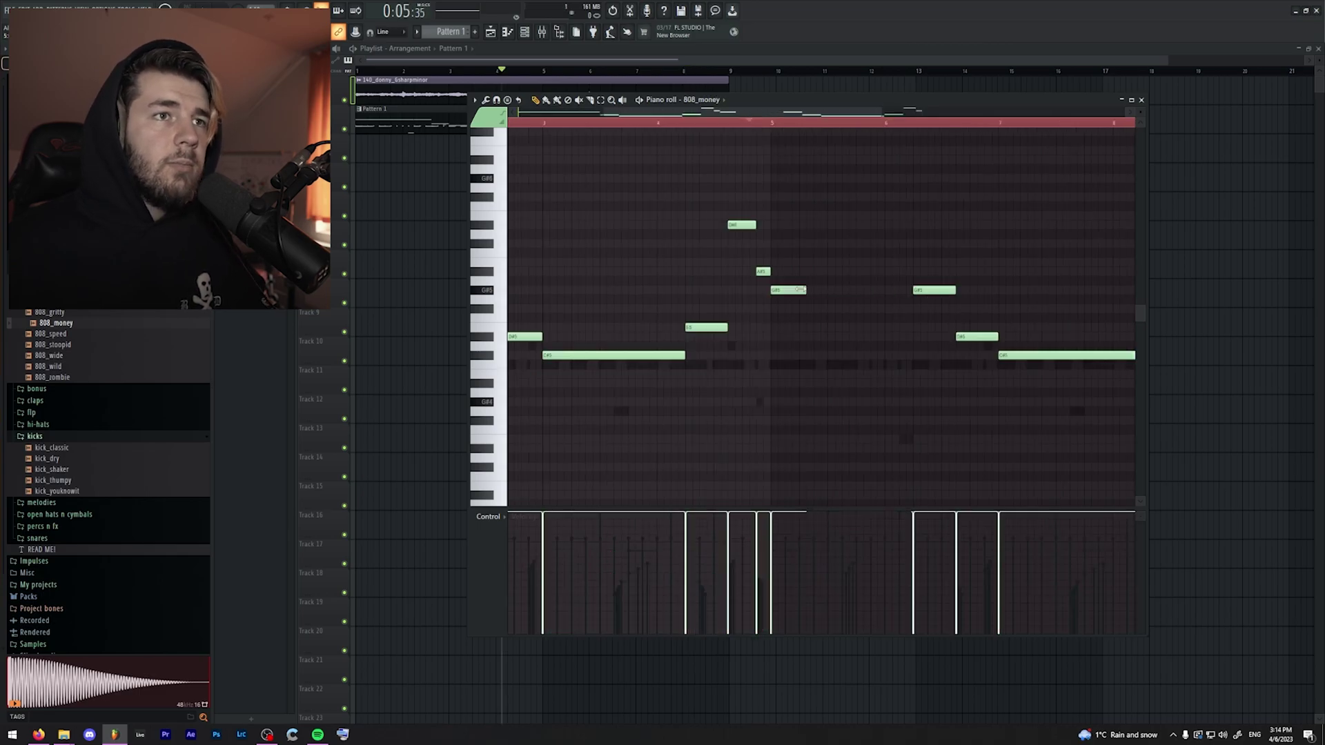
- Vary the 808_money line in bars 5 to 8 with shorter notes and a rapid run at the end of bar 8
drag(928, 290, 891, 290)
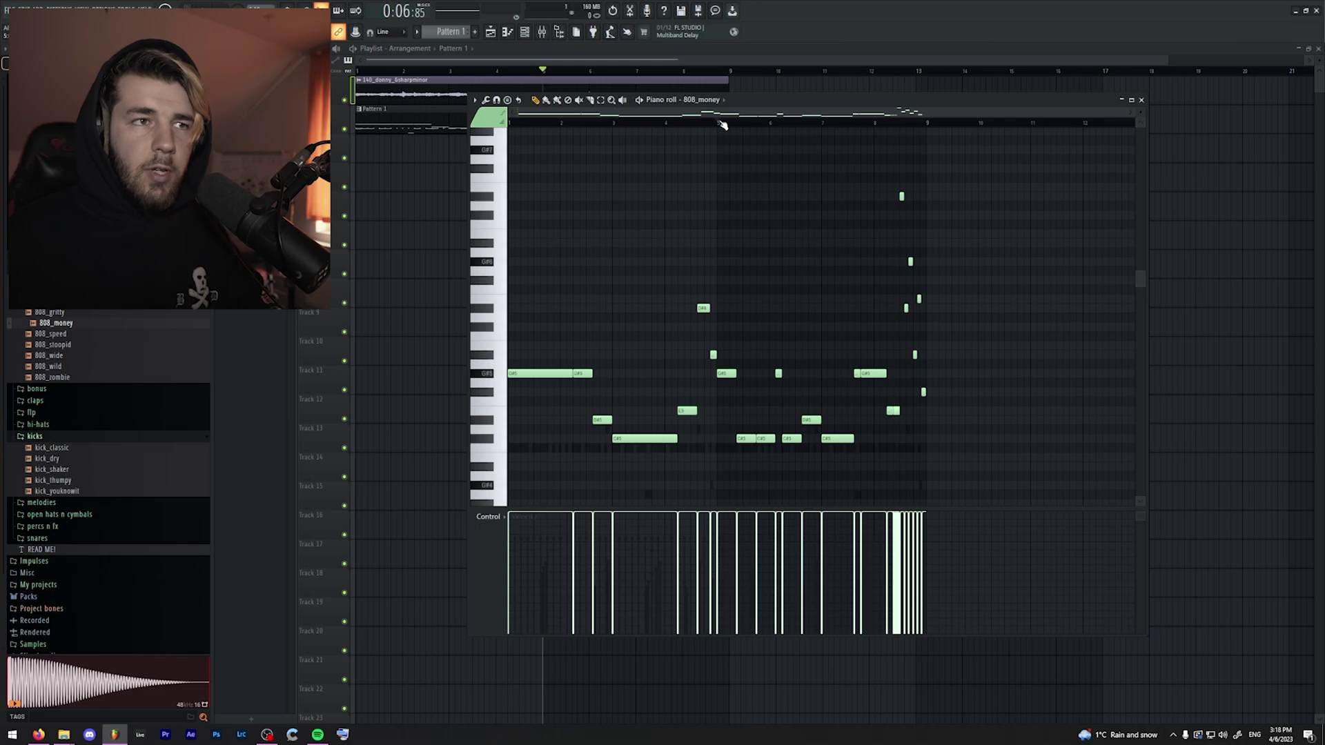
key(F7)
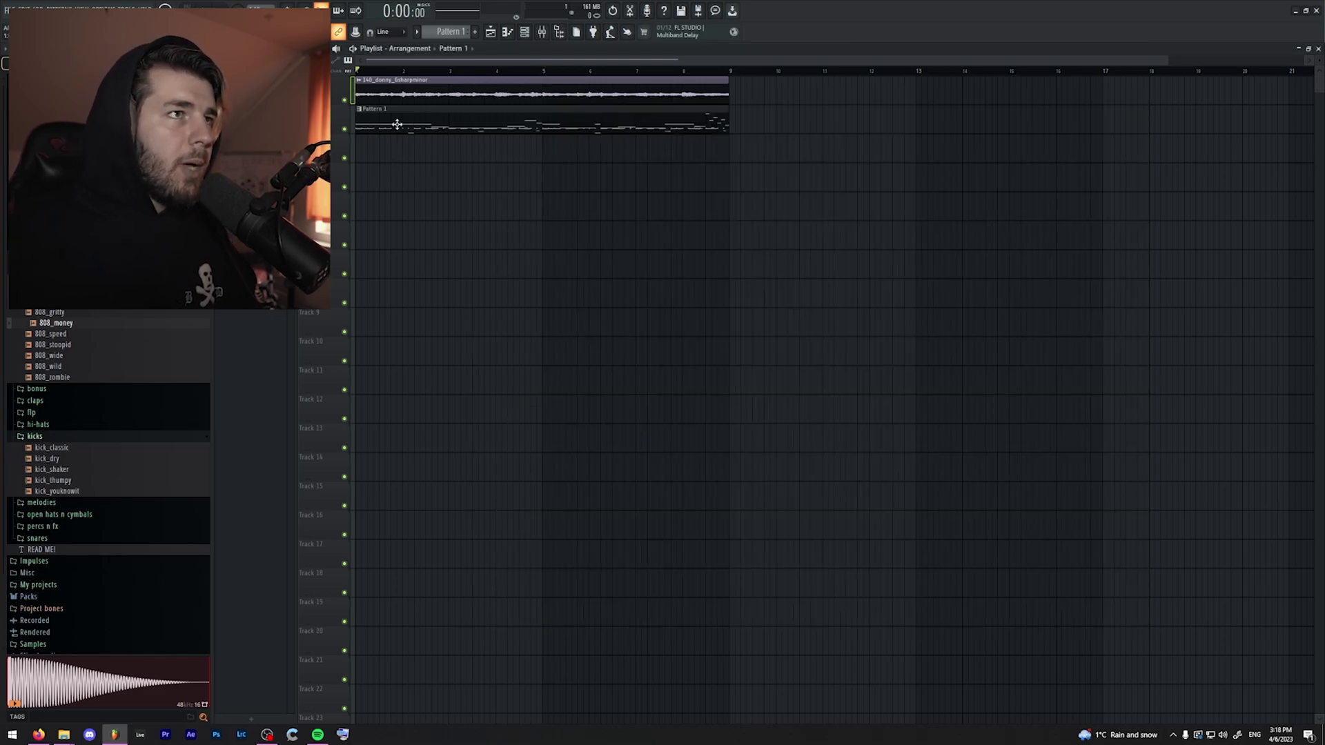
- Split Pattern 1 by channel and place the resulting clips on tracks 3 to 10 from the start of bar 1
click(447, 31)
click(475, 197)
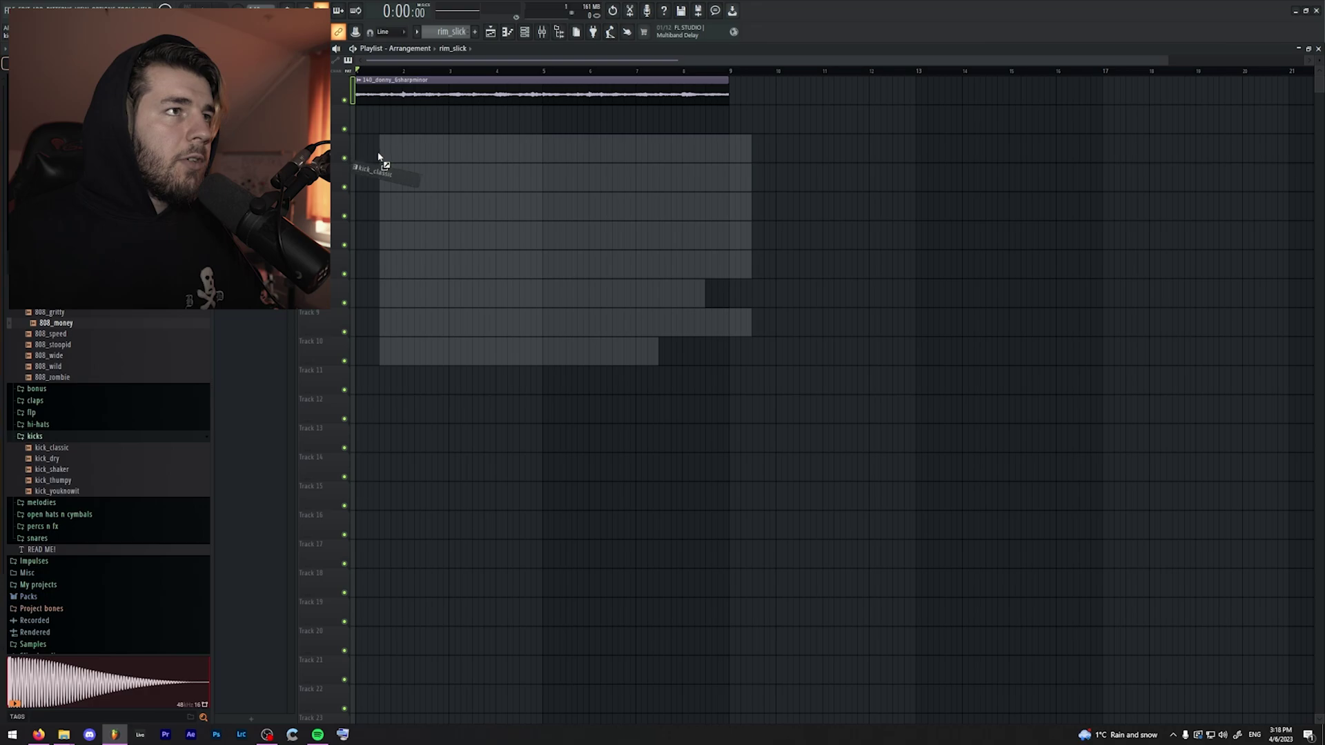
drag(379, 157, 353, 159)
- Extend the oh_satisfying and rim_slick clips to the end of bar 8 and duplicate all clips into bars 9 to 16
ctrl+click(702, 352)
drag(680, 299, 726, 298)
drag(636, 351, 723, 354)
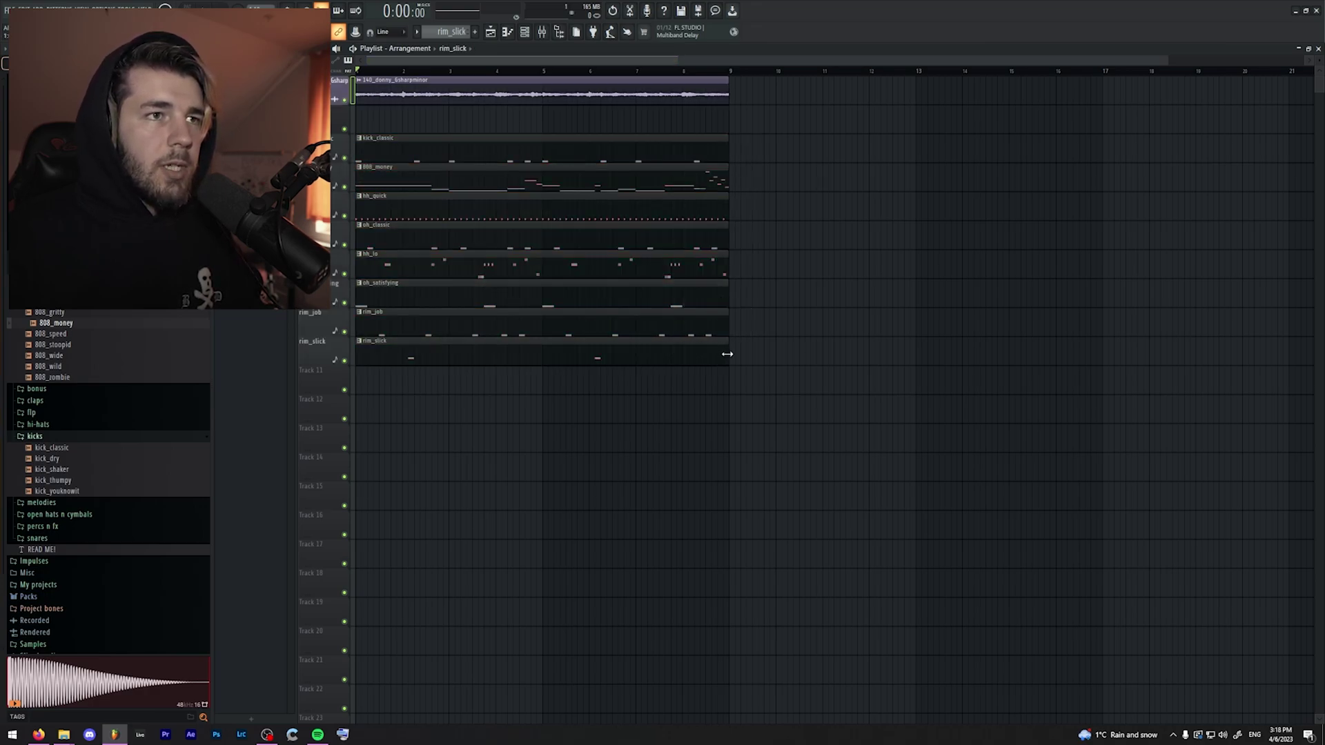
key(ctrl+b)
scroll(550, 148, down, 2)
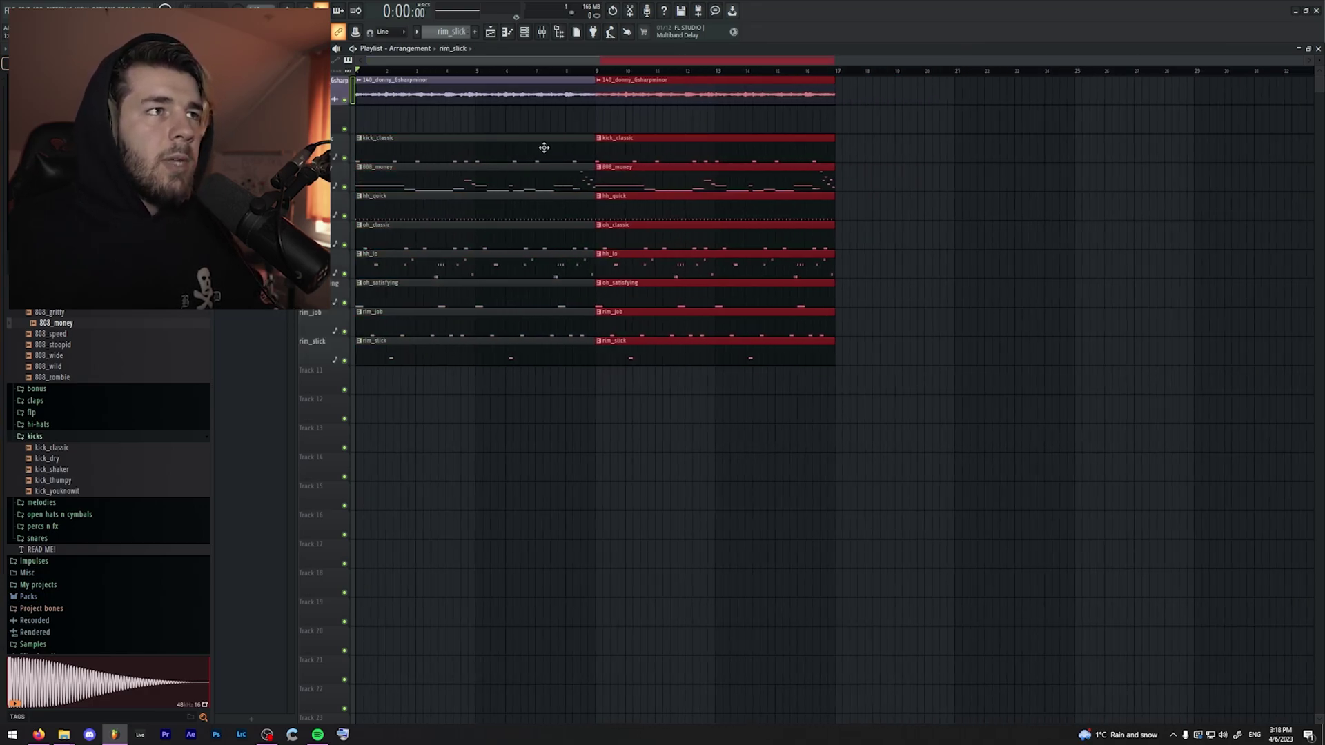
- Thin the intro to hh_quick, oh_classic, hh_lo and rim_job in bars 5 to 8, and duplicate the bars 9 to 16 clips eight times
ctrl+click(445, 122)
drag(916, 394, 634, 78)
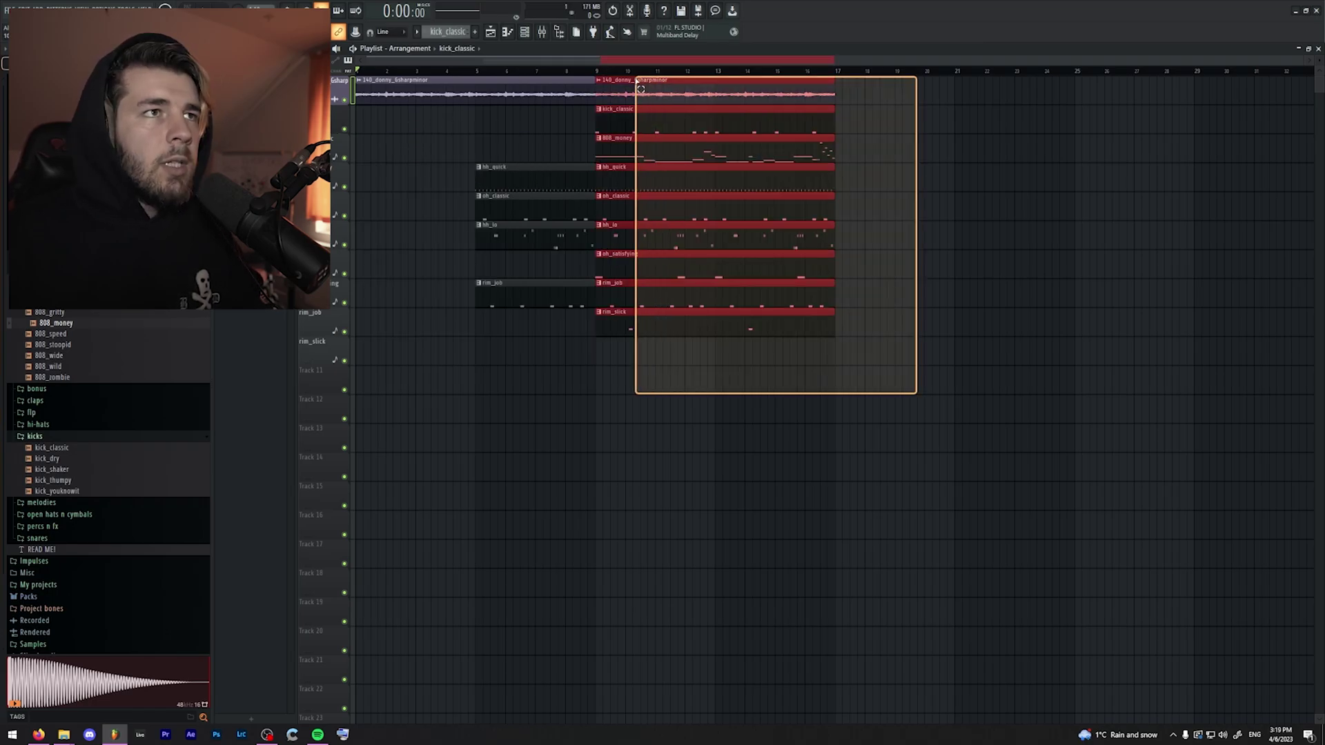
key(ctrl+b)
key(ctrl+b)
key(ctrl+b)
key(ctrl+b)
key(ctrl+b)
key(ctrl+b)
key(ctrl+b)
key(ctrl+b)
- Place an 808_money clip at bar 1 on the 808 track, make it unique and open its notes
drag(987, 61, 483, 62)
click(611, 146)
click(359, 145)
click(359, 139)
click(395, 198)
double_click(395, 147)
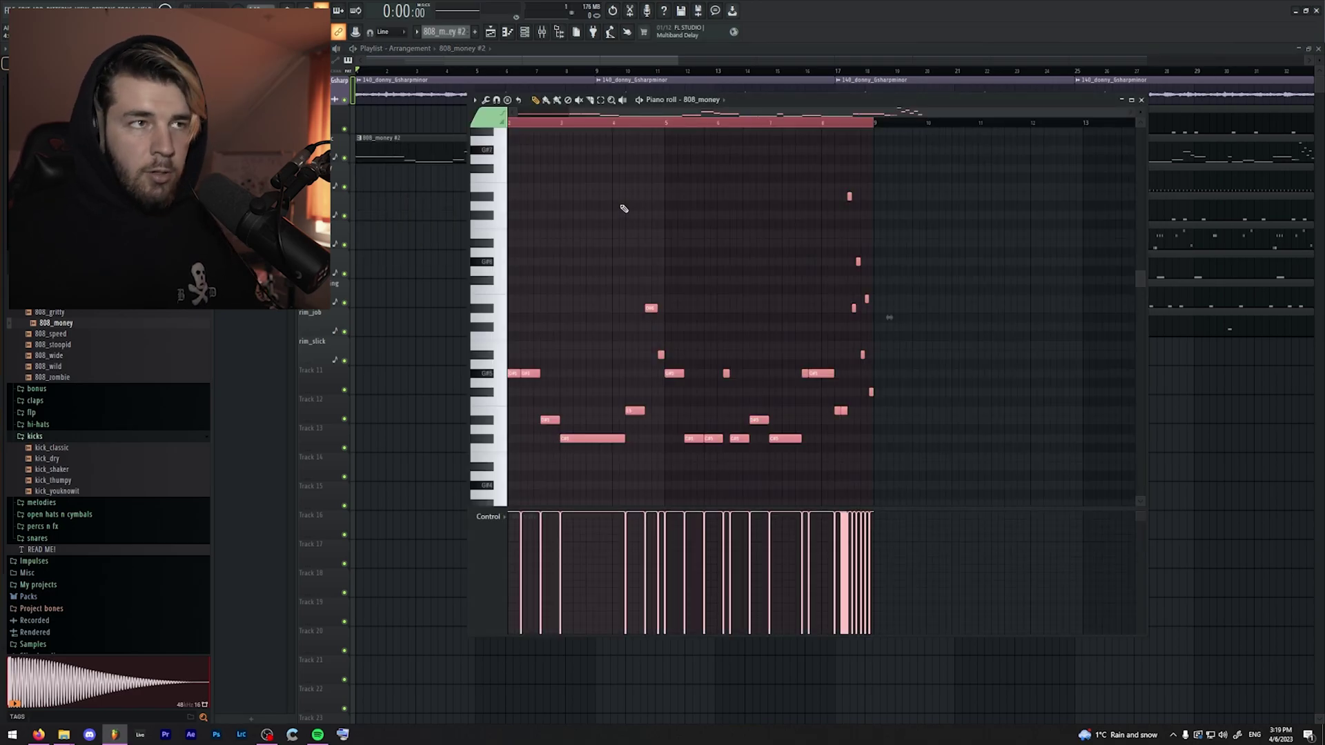
- Move all 808_money notes in the 808_money #2 pattern to the 808_speed channel
drag(637, 132, 443, 135)
key(ctrl+x)
click(700, 101)
click(723, 147)
key(ctrl+v)
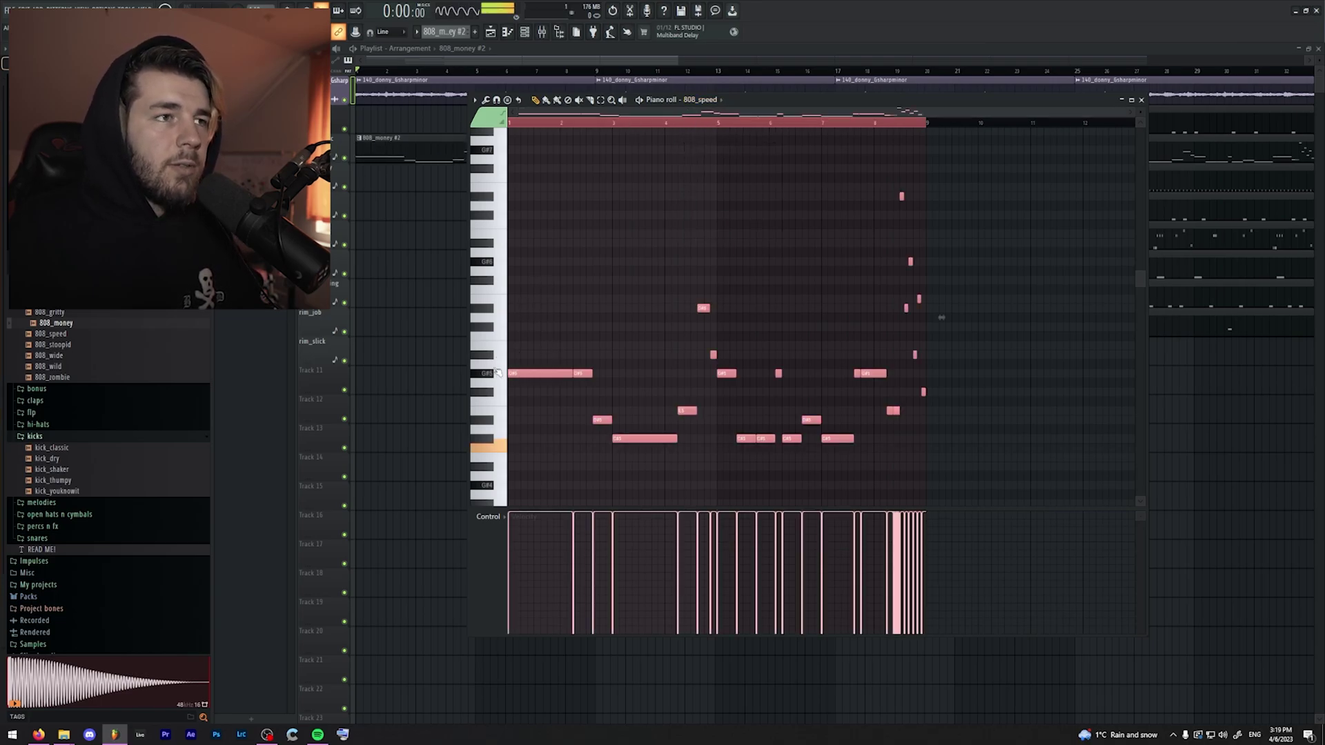
- Check the 808_speed channel's envelope, sampler and miscellaneous settings, and play the line back
click(507, 32)
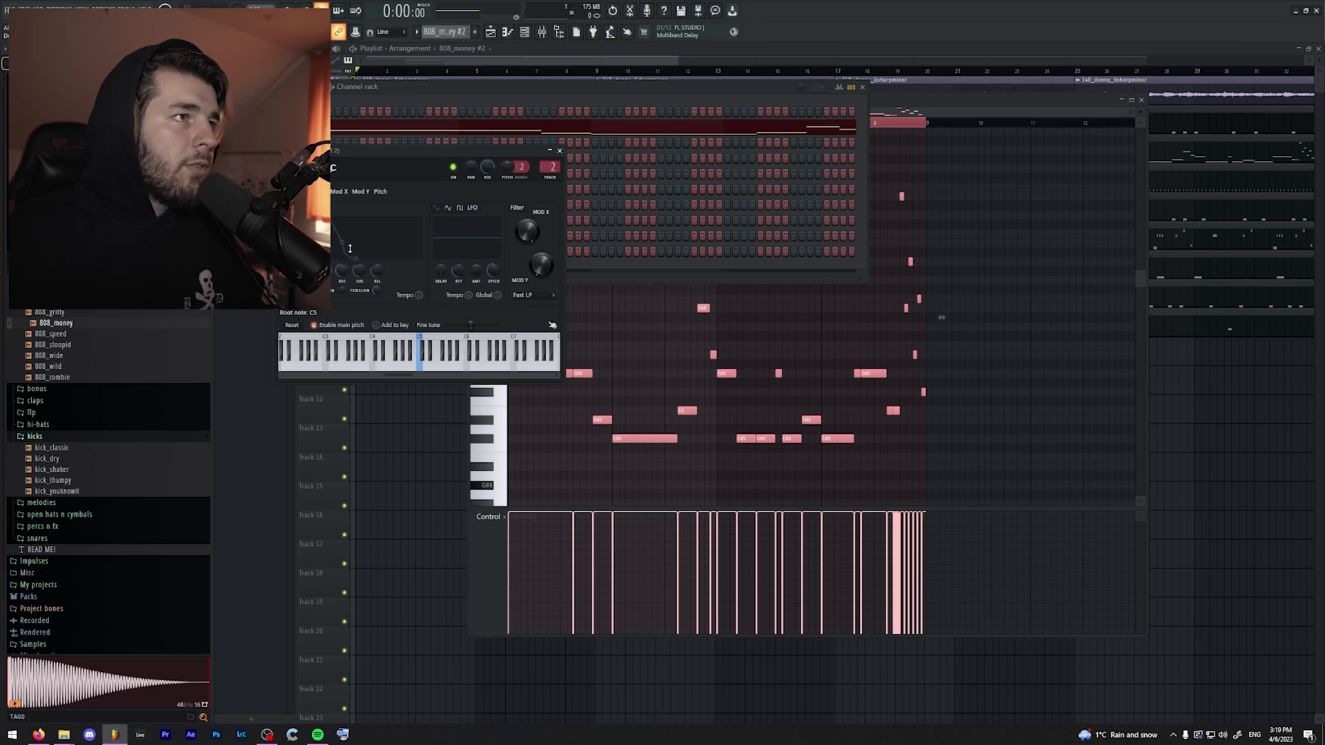
click(333, 168)
click(303, 167)
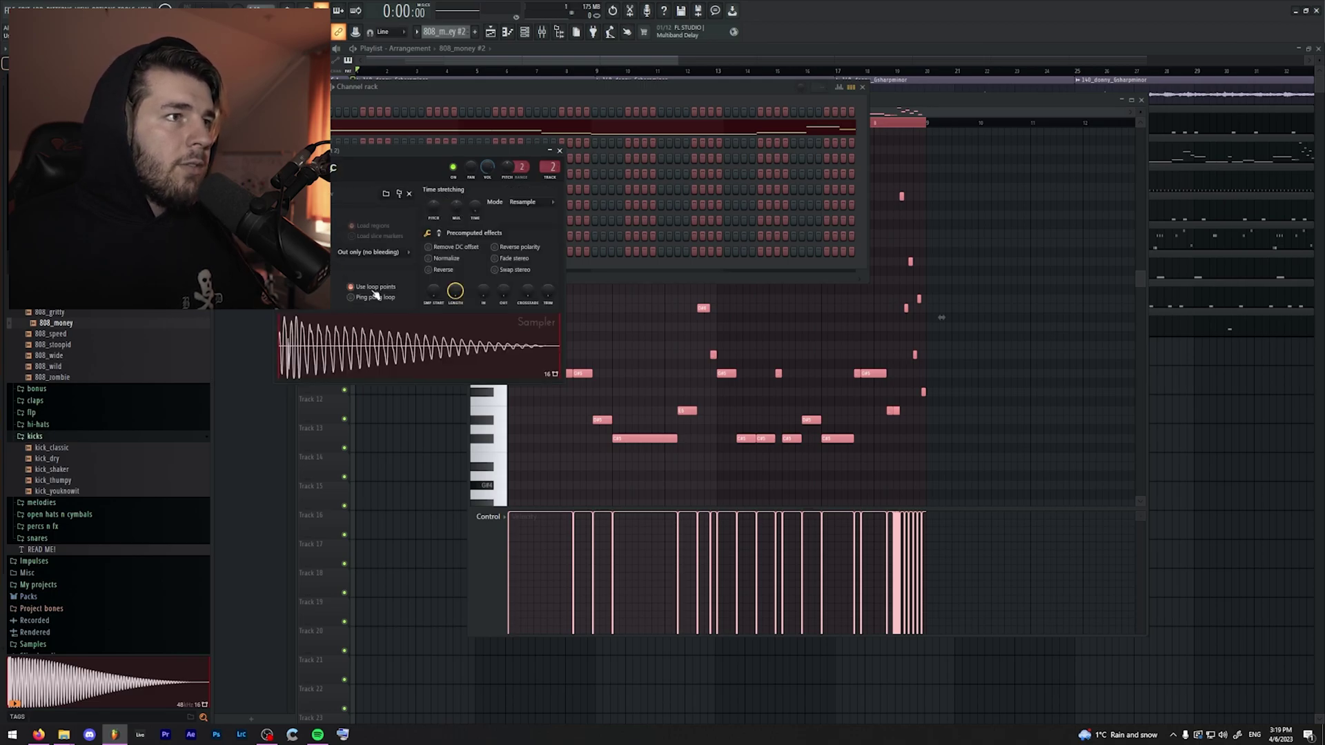
click(332, 168)
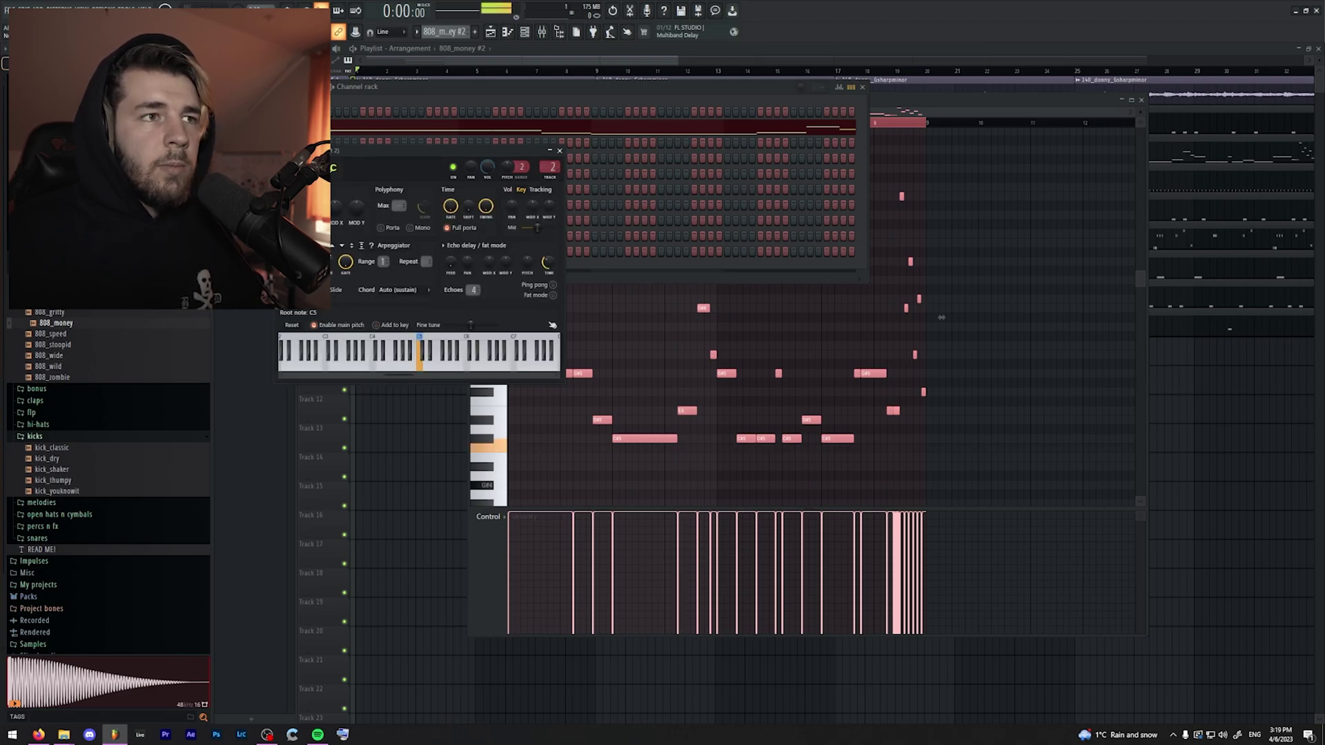
key(space)
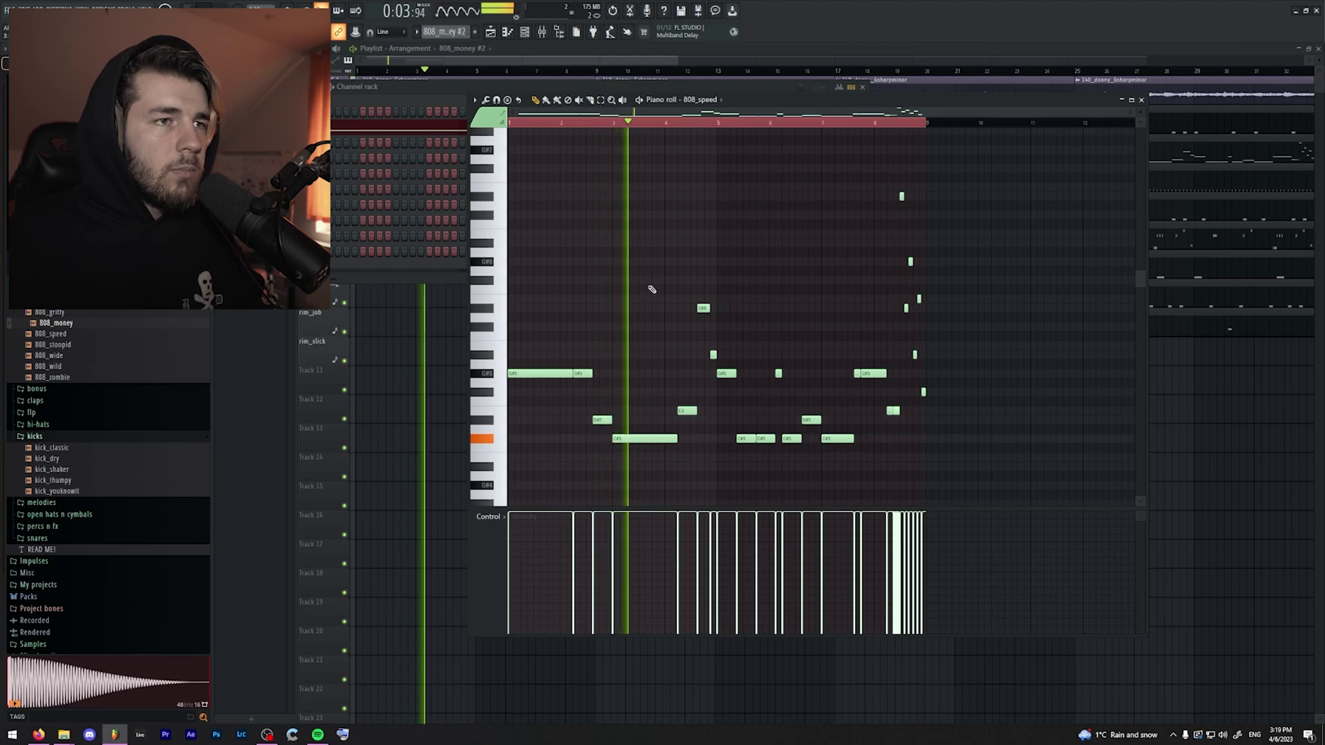
scroll(652, 290, down, 3)
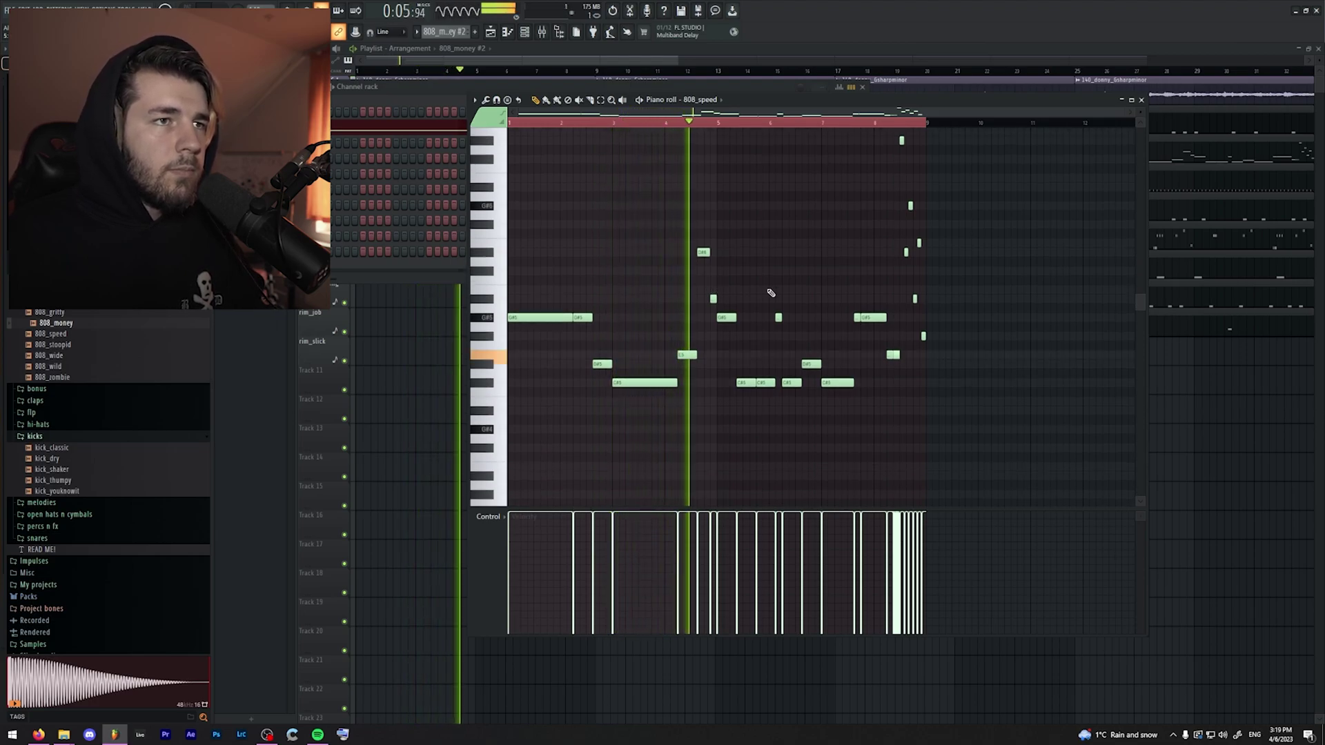
- Reduce the 808_speed line to four bars, delete its last note and lengthen the preceding one to the end of bar 4
key(Delete)
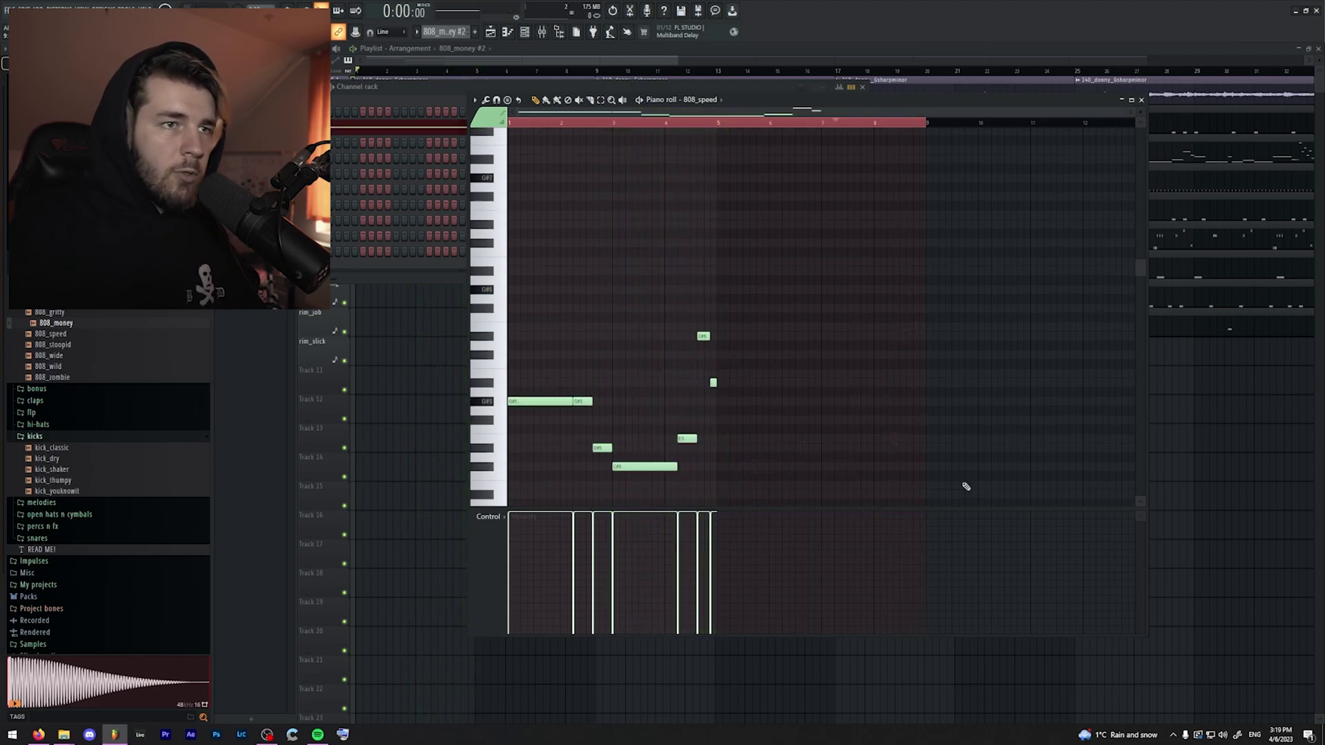
drag(927, 123, 833, 131)
drag(724, 131, 721, 135)
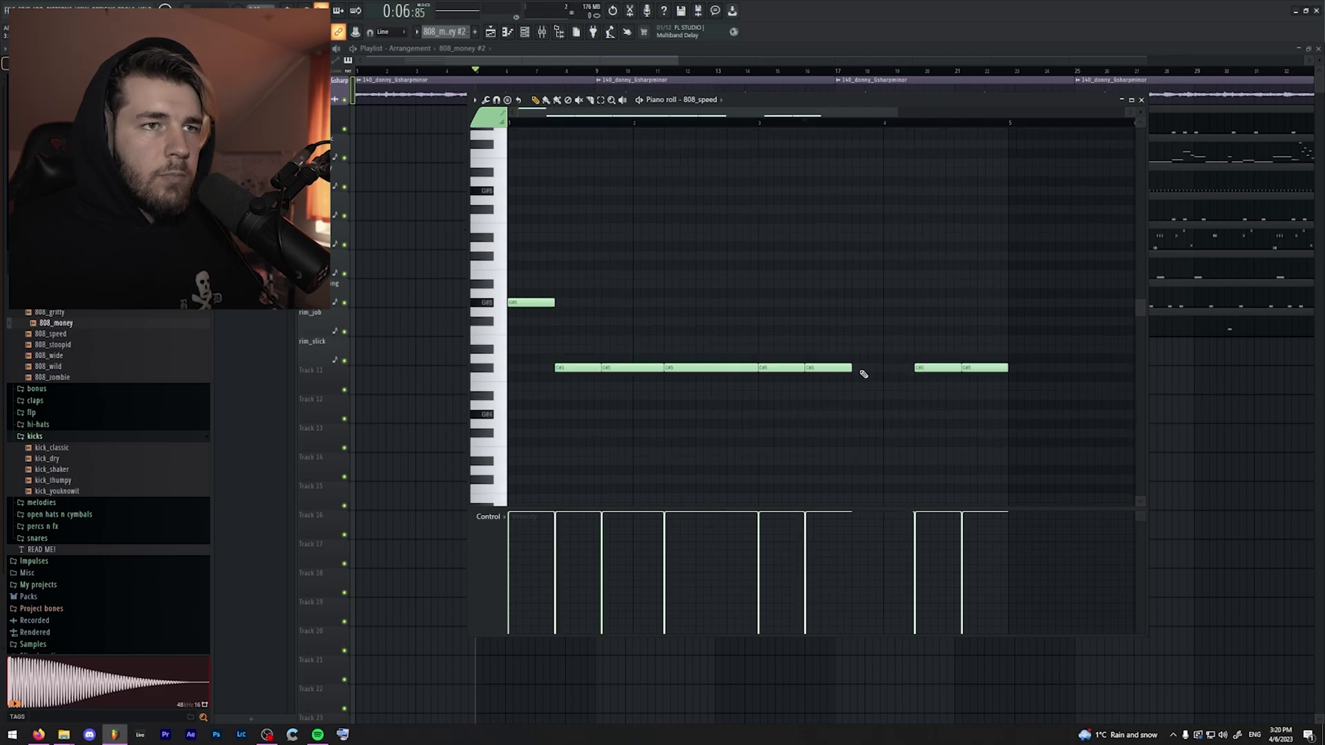
key(space)
scroll(918, 375, up, 2)
right_click(988, 425)
drag(960, 426, 1009, 426)
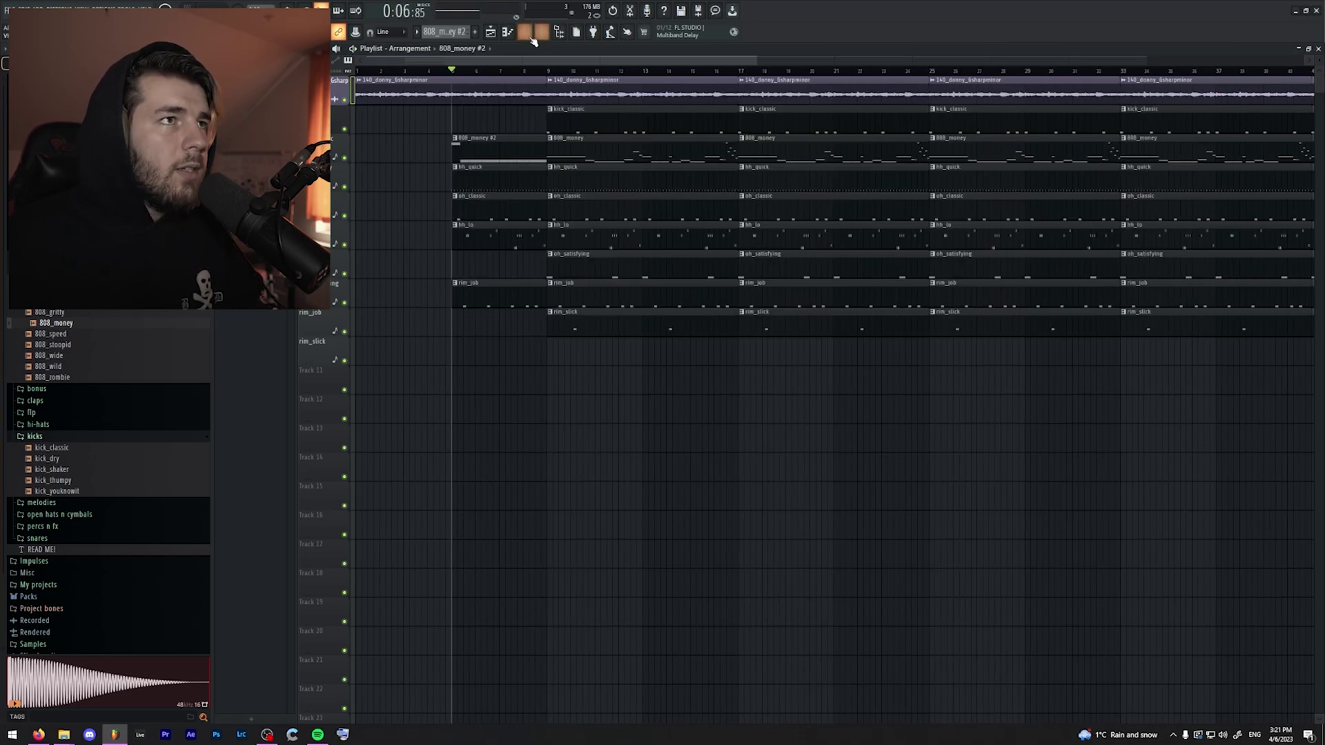
- Audition the 808_cupid sample and add it to the channel rack as a new channel
click(526, 33)
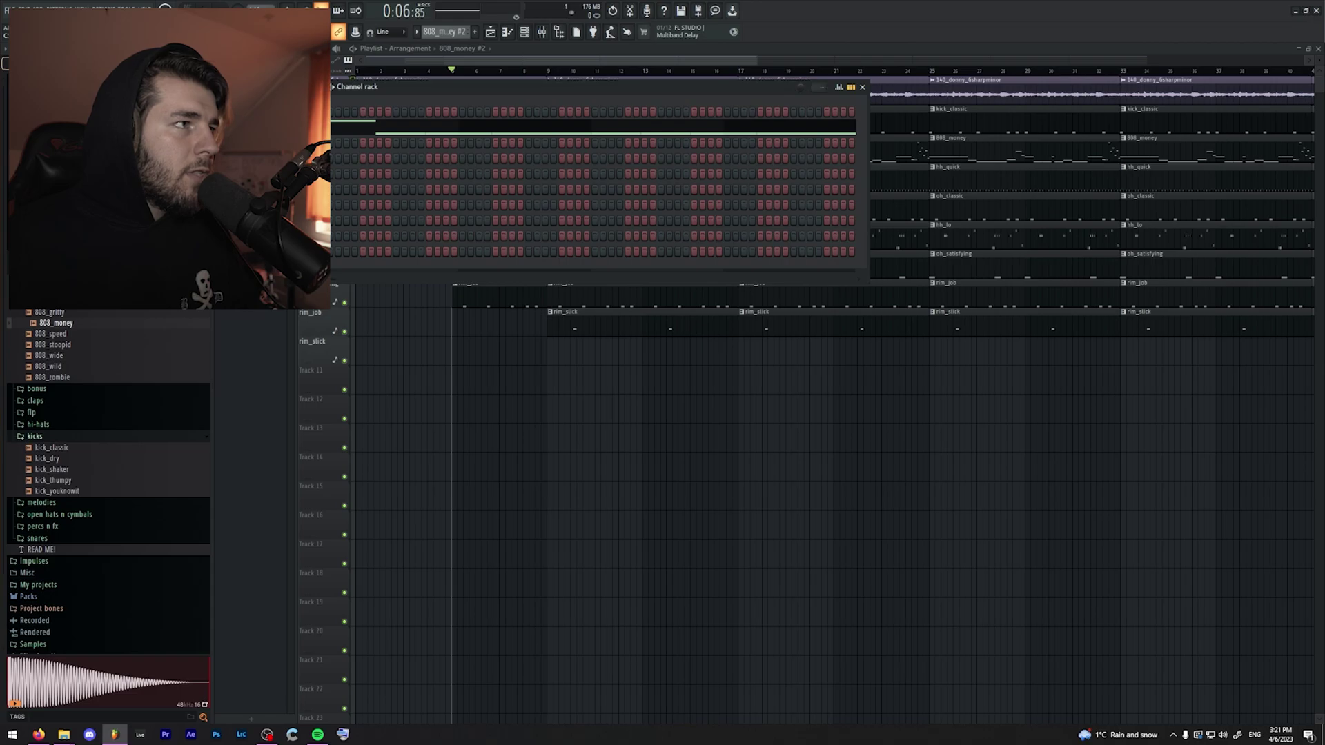
click(54, 279)
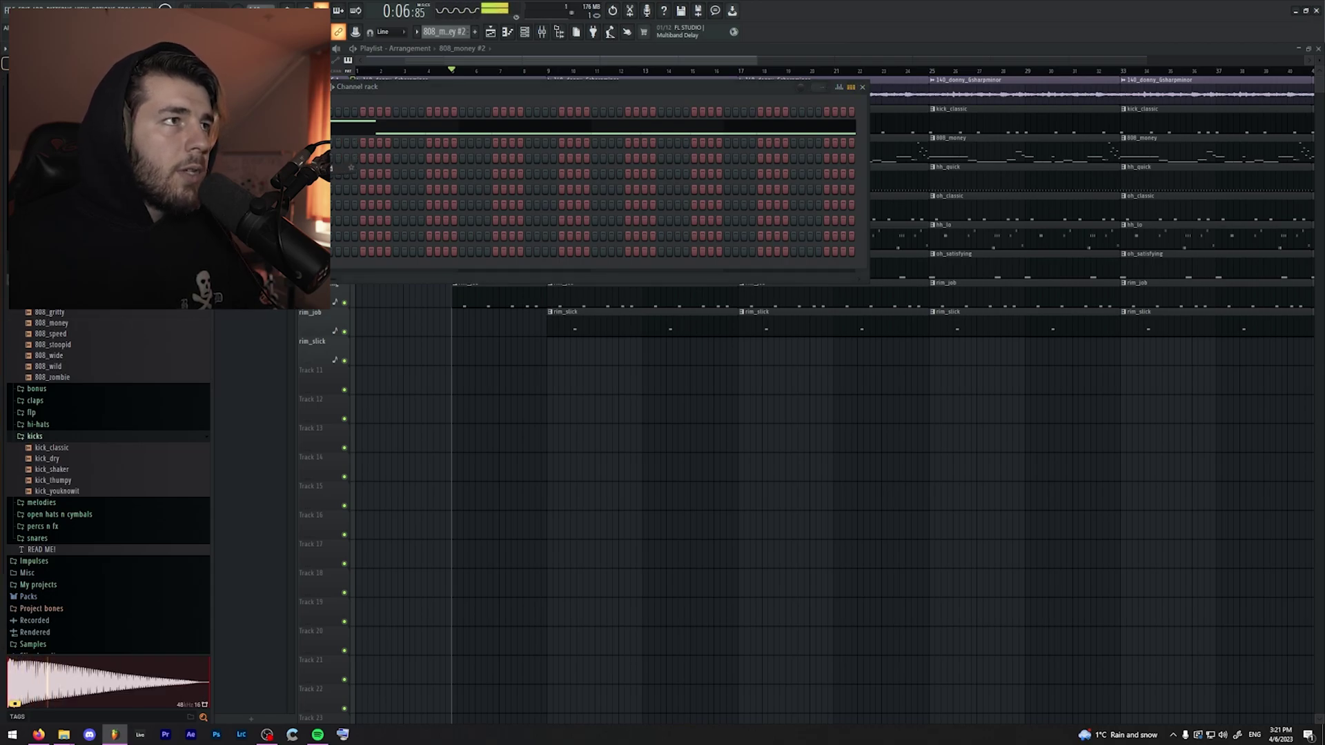
drag(54, 280, 297, 264)
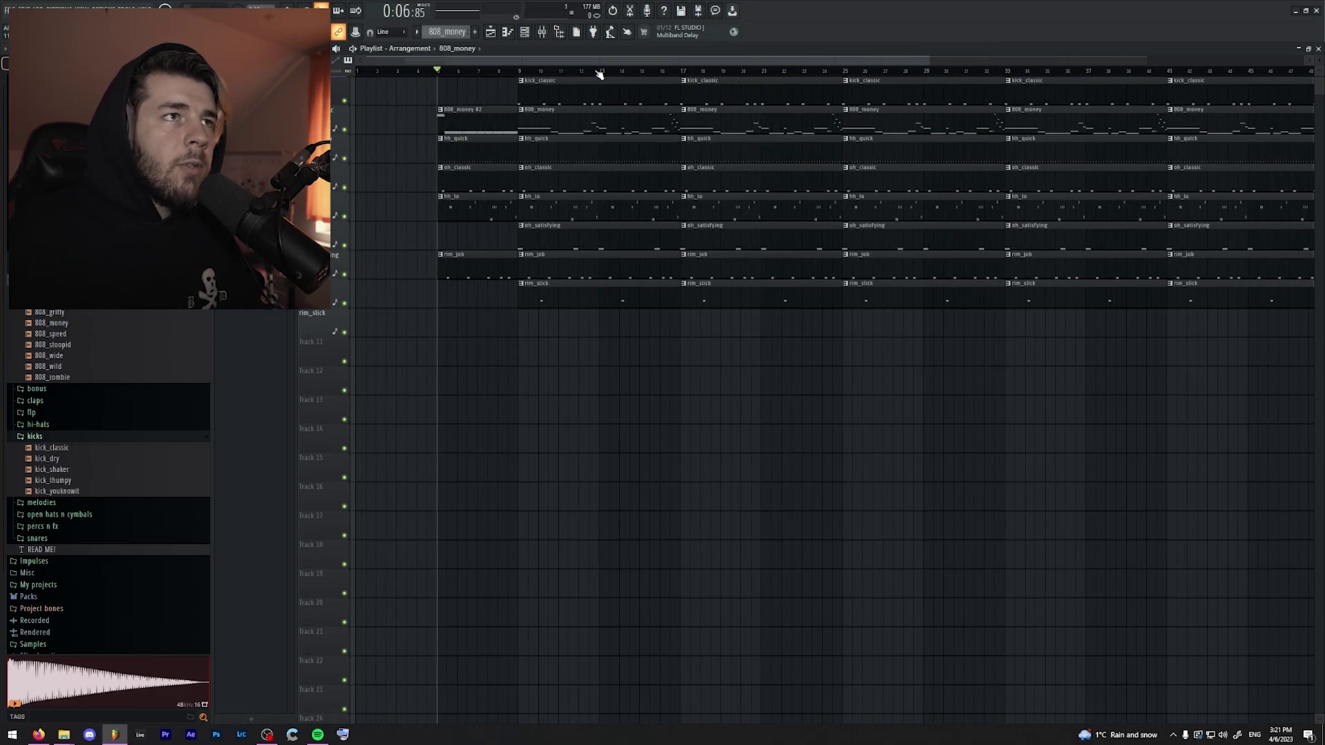
- Move the clips below the 808 track down one track and place a unique 808_money copy in the gap at bar 9
scroll(600, 73, down, 2)
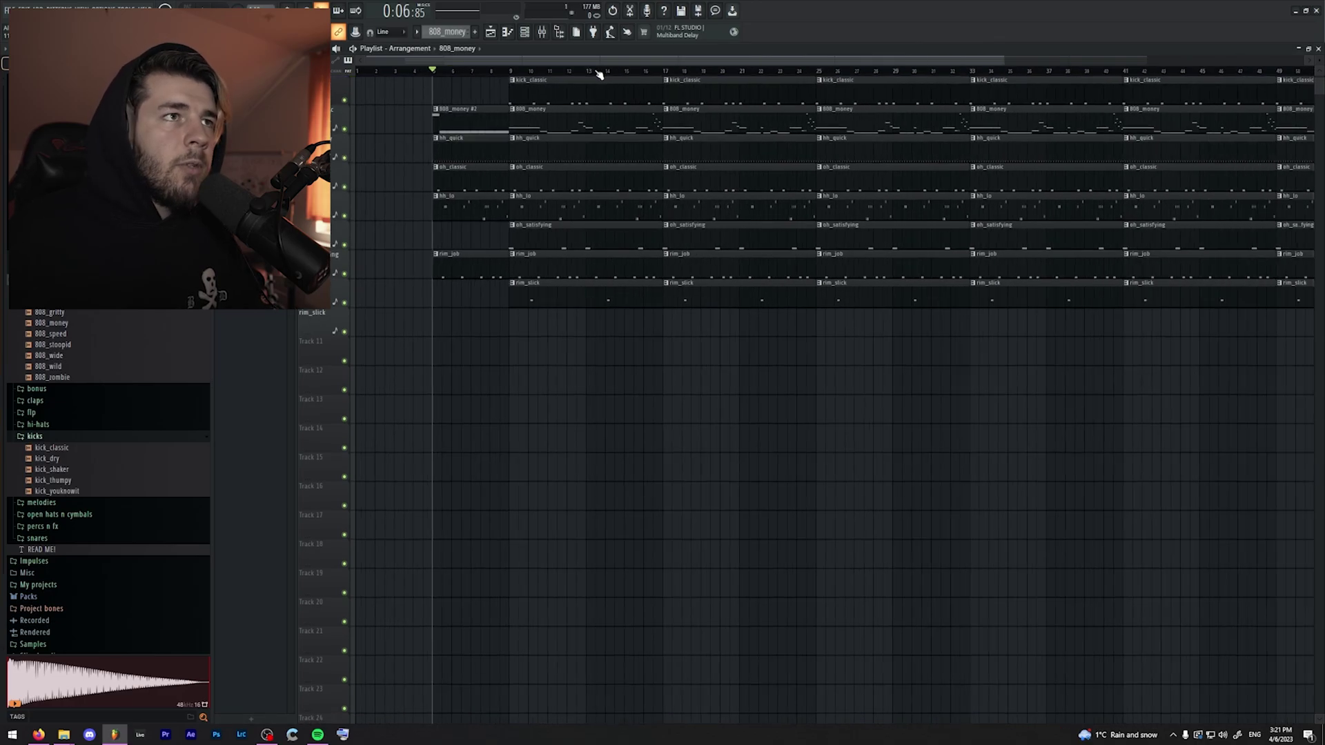
scroll(953, 73, down, 2)
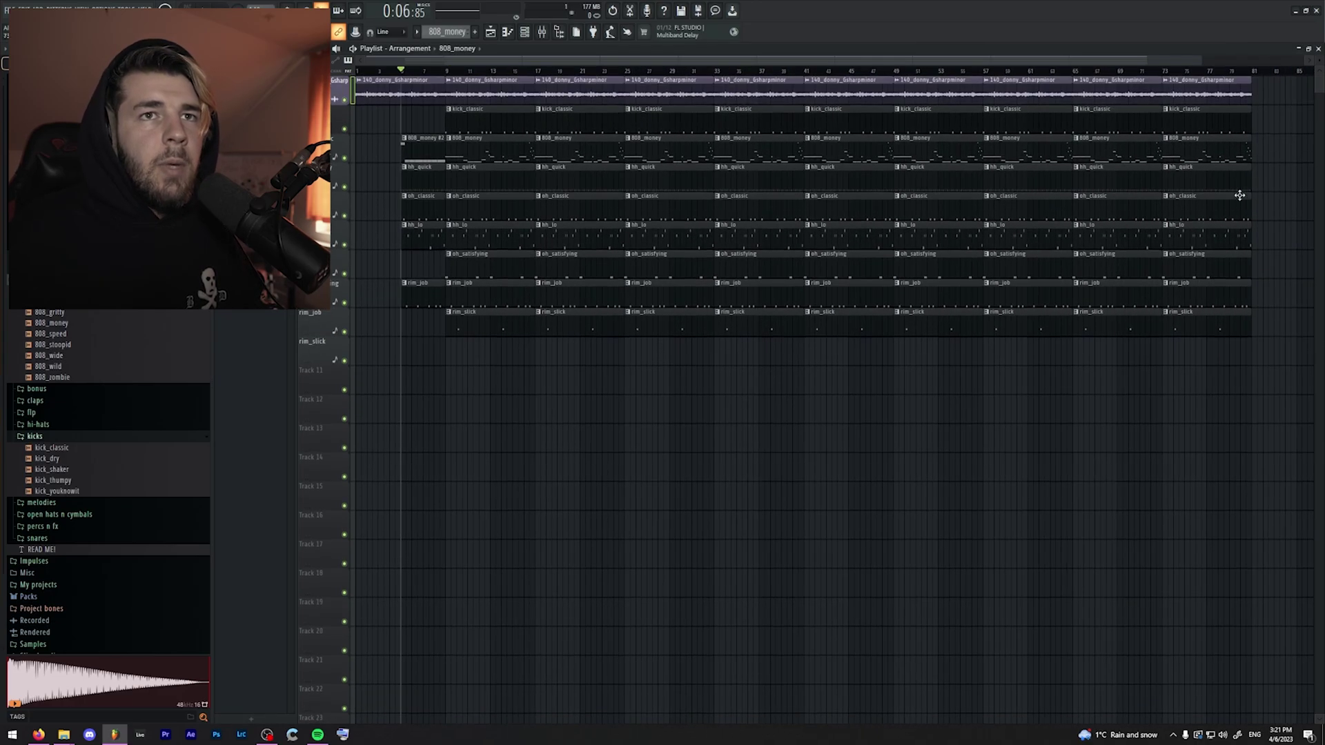
drag(1267, 398, 439, 162)
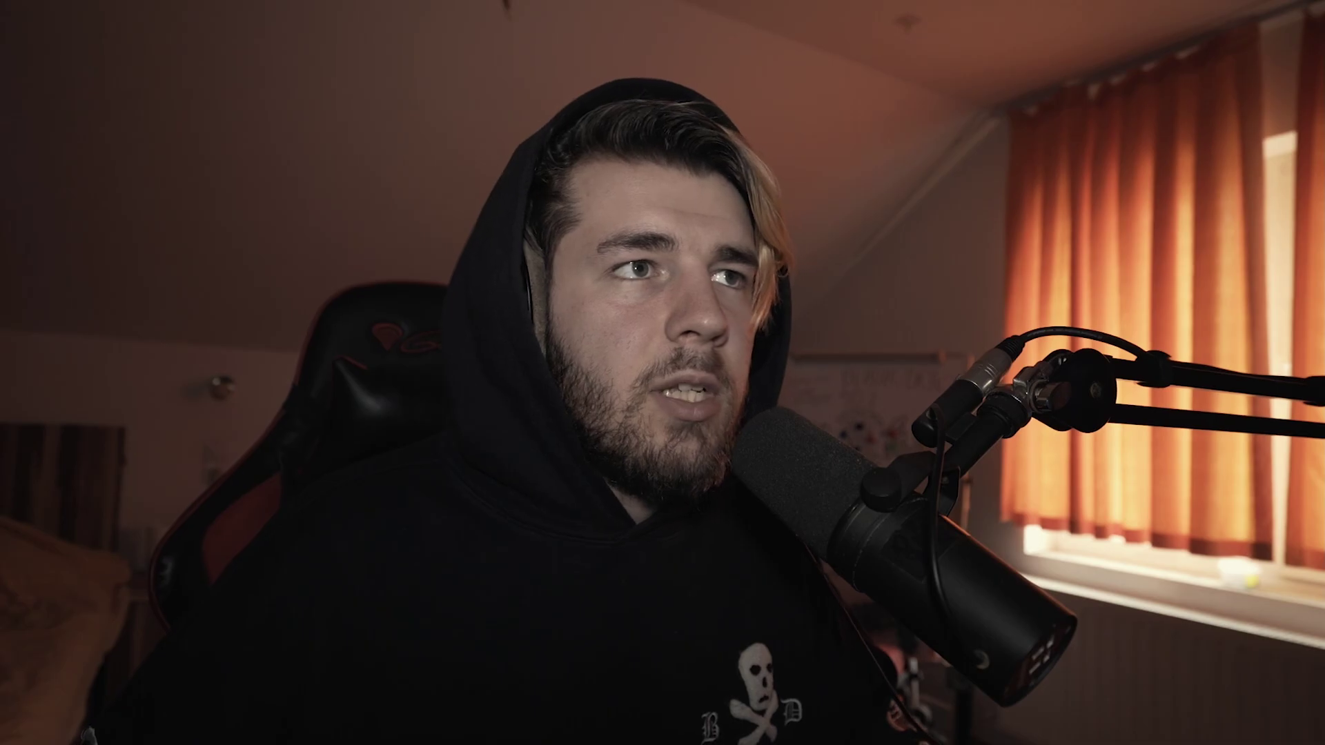
click(638, 176)
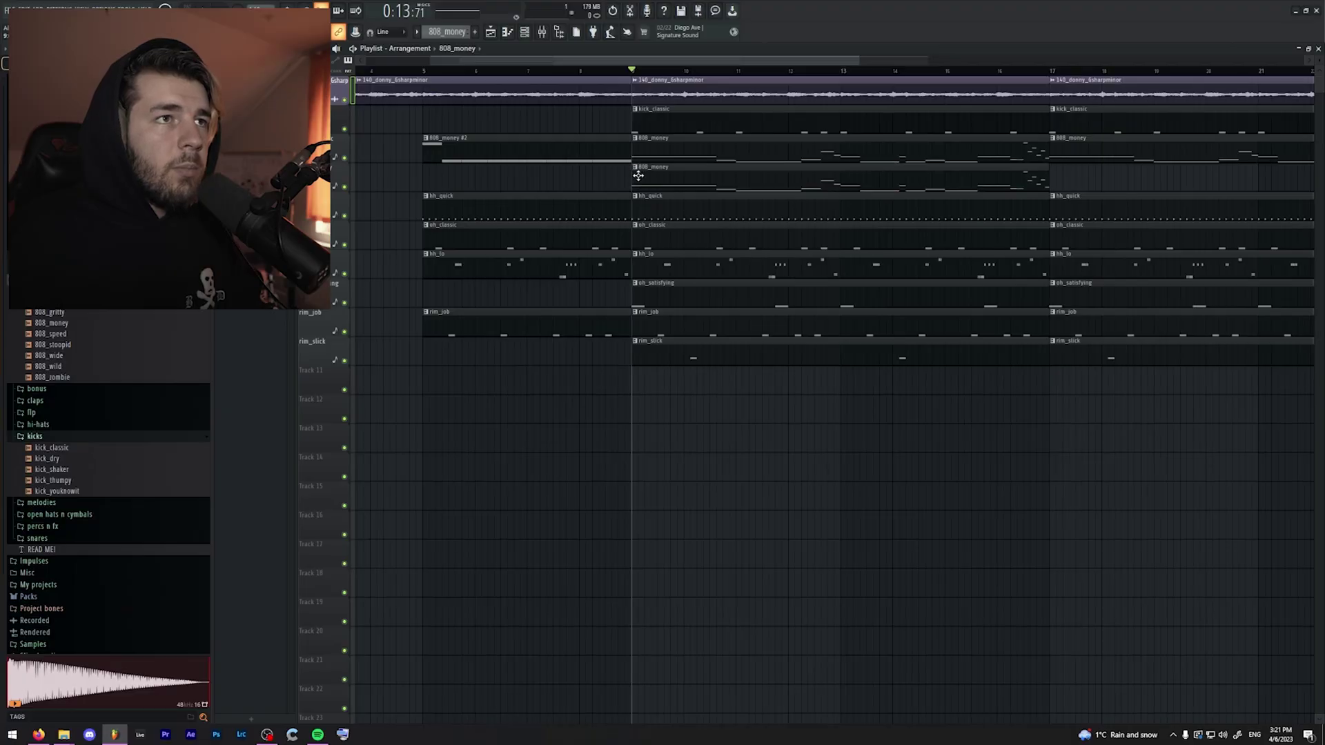
click(635, 166)
click(663, 234)
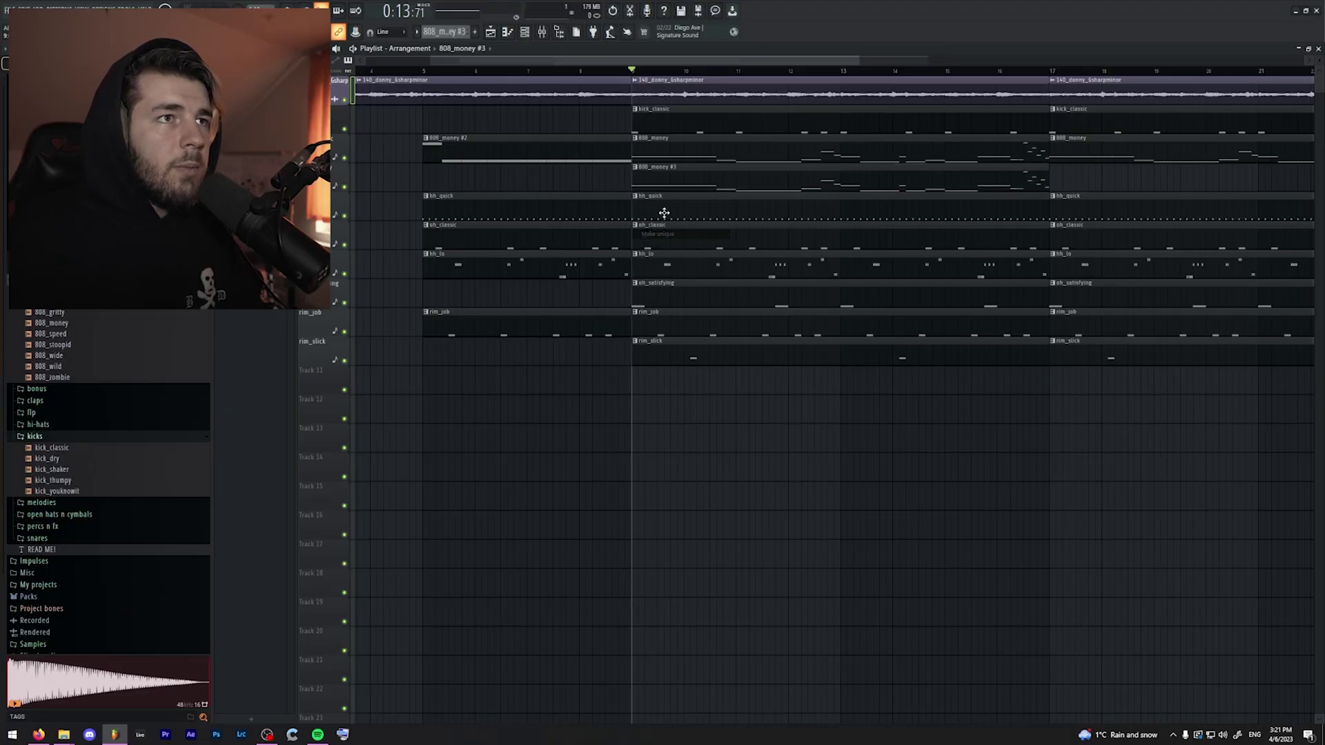
- Copy all 808_money notes in the 808_money #3 pattern into the 808_cupid channel
double_click(655, 181)
key(ctrl+a)
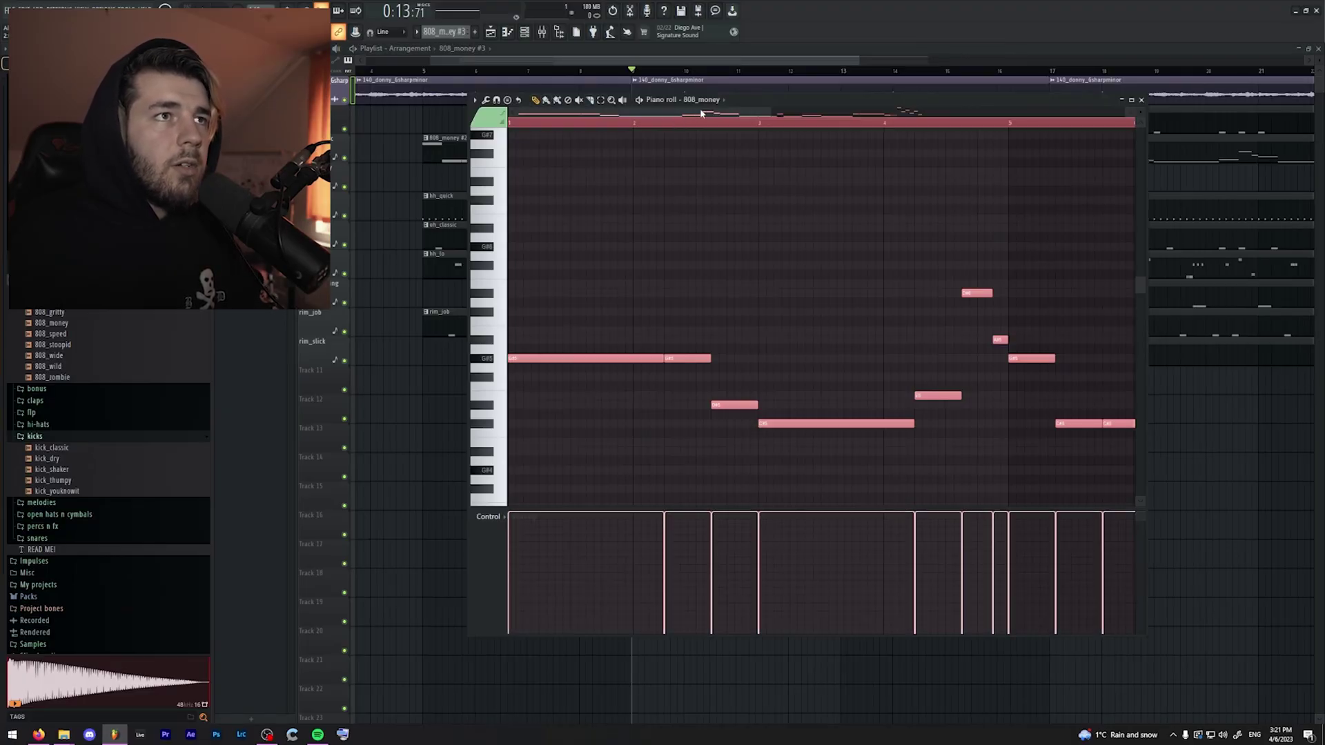
click(718, 100)
click(717, 166)
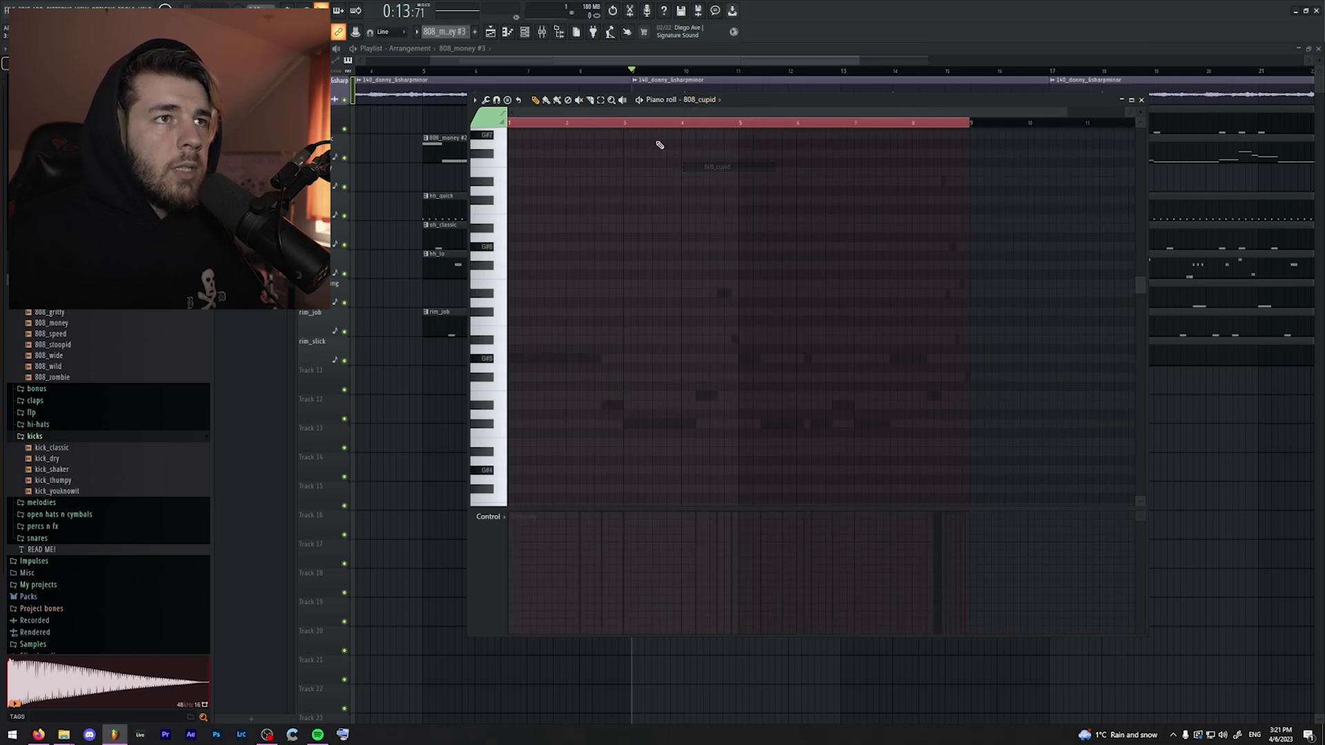
key(ctrl+v)
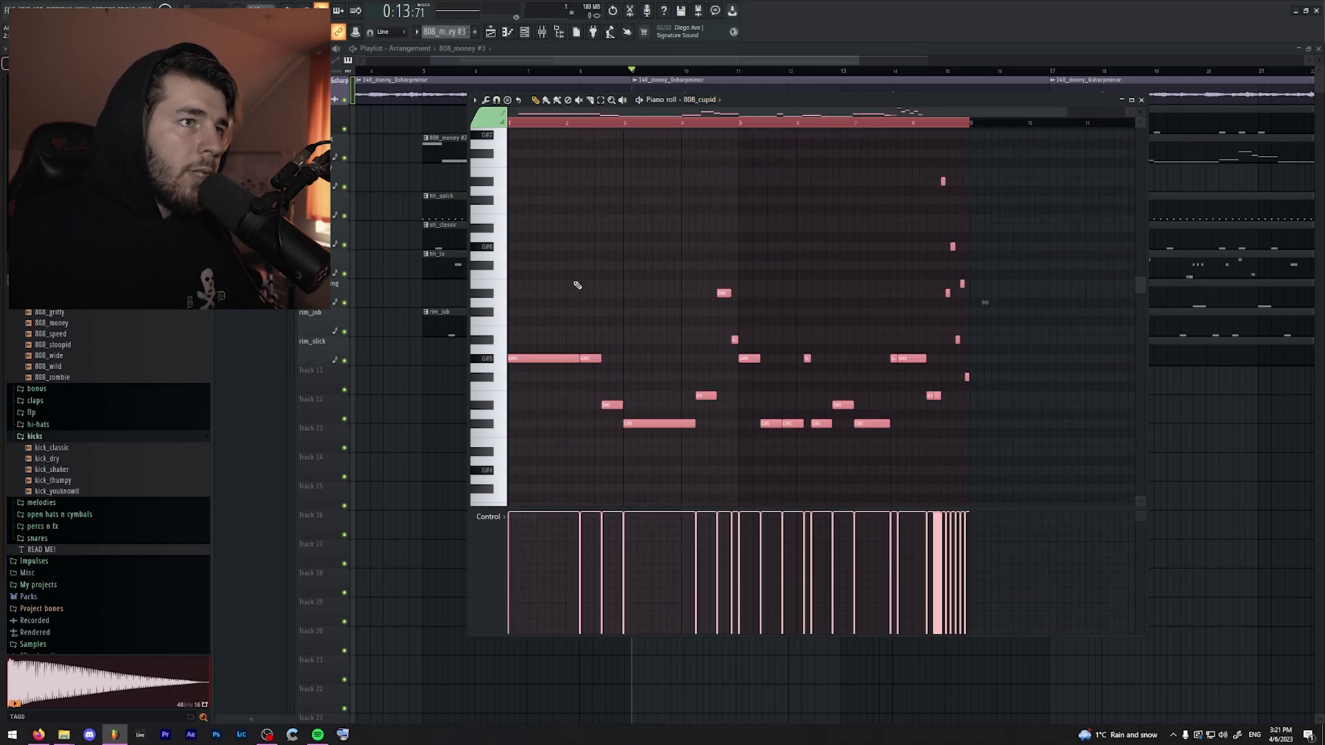
- Route 808_cupid to mixer insert 5 and shape it with Fruity parametric EQ 2: low cut, slight mid dips and a high boost
click(508, 33)
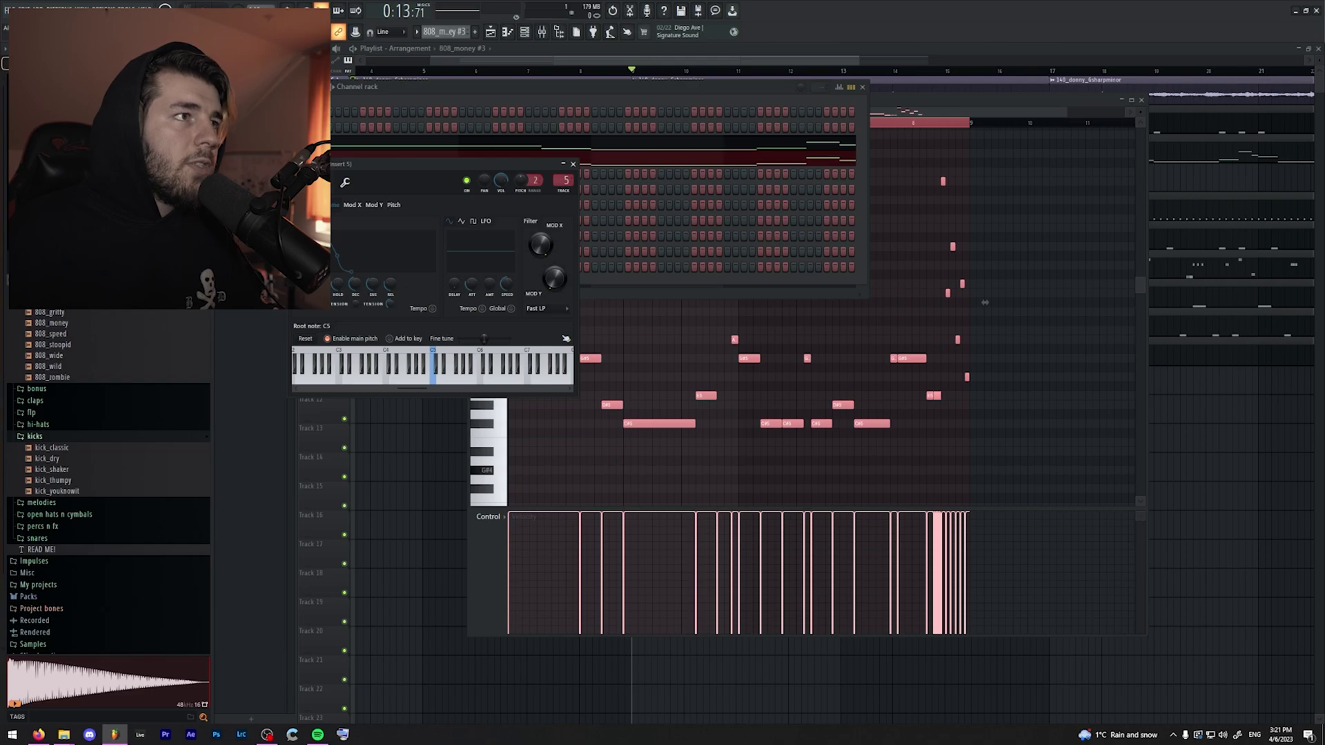
click(345, 182)
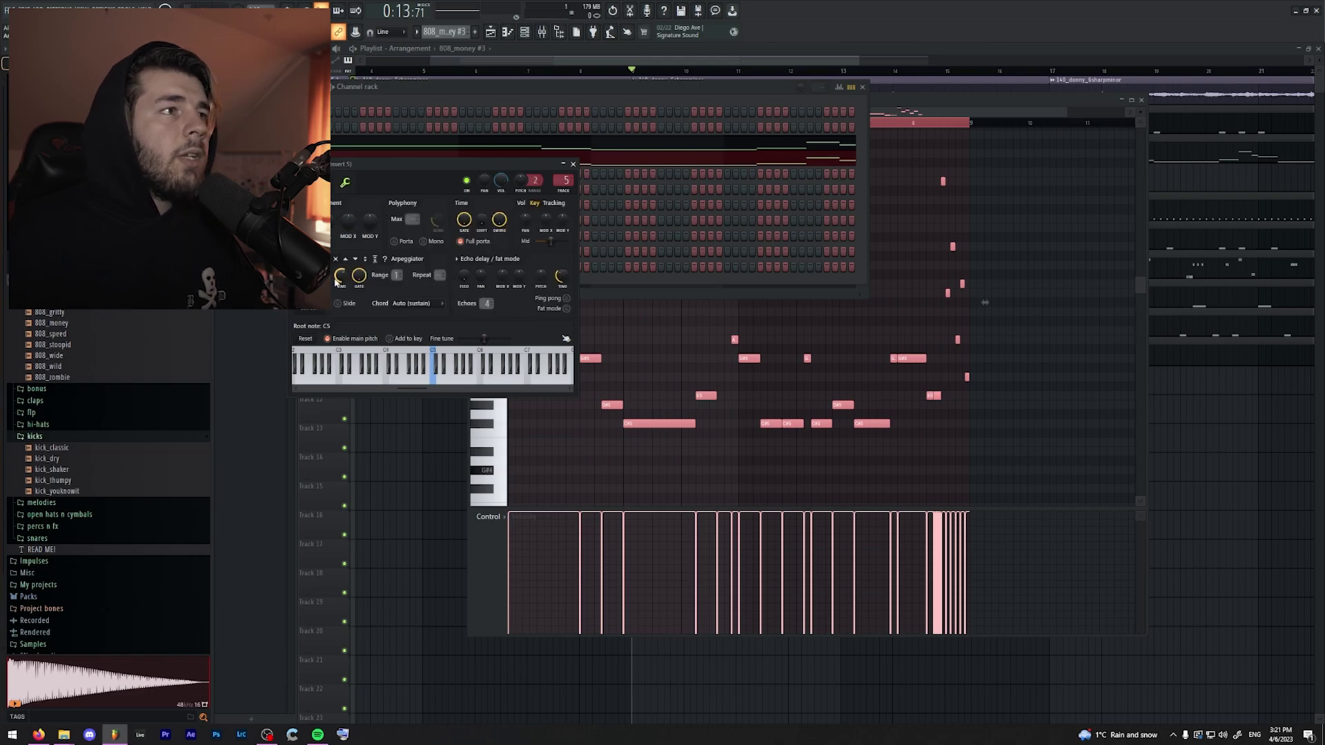
click(572, 165)
key(F9)
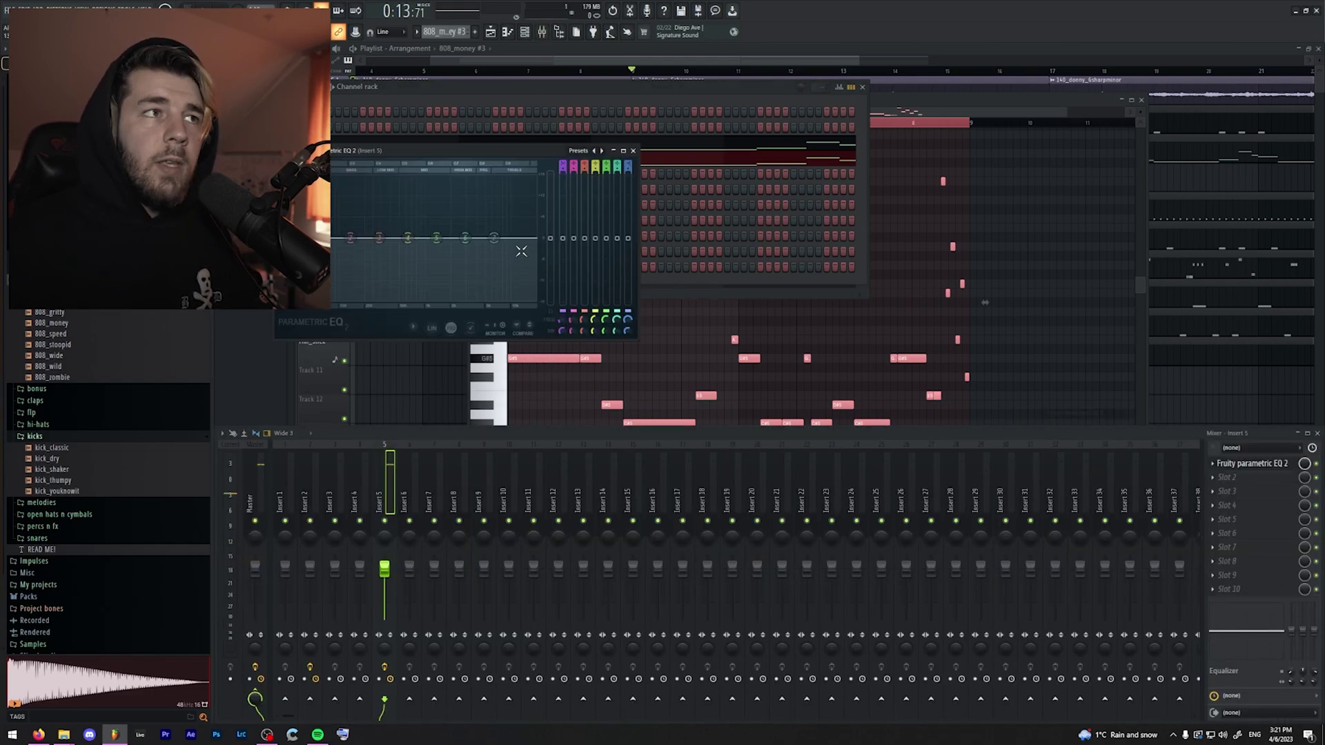
drag(322, 238, 361, 238)
drag(407, 238, 411, 246)
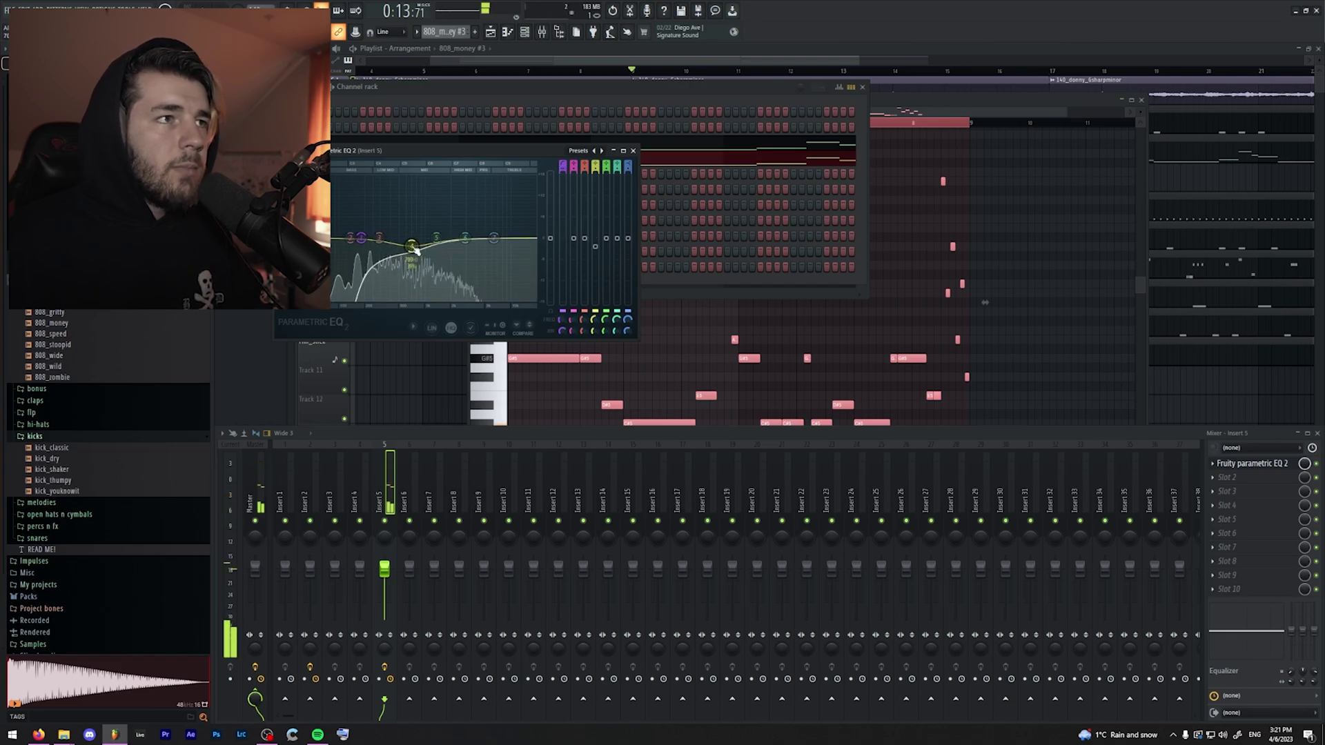
drag(494, 238, 463, 245)
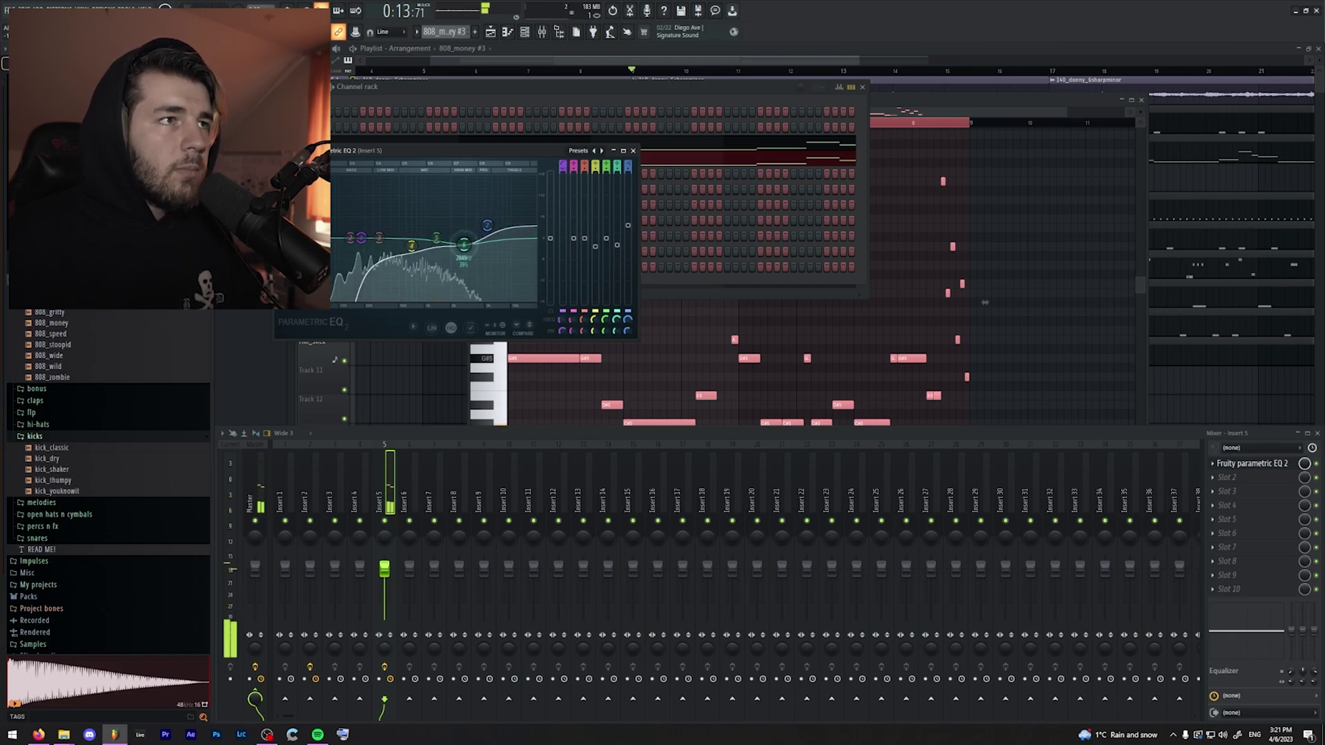
- Play the 808_money #3 pattern on its own and divide its long opening note into three shorter repeated notes
click(745, 302)
key(l)
key(space)
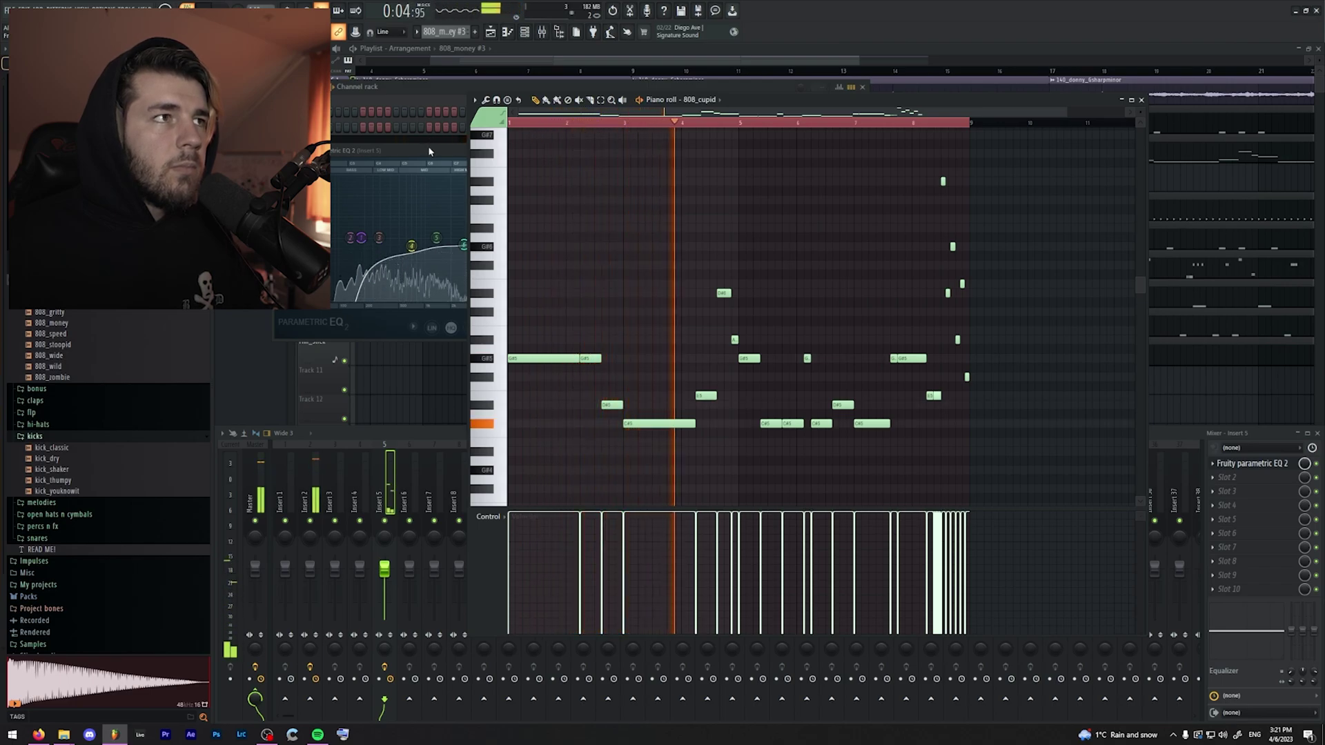
key(space)
drag(579, 359, 543, 360)
click(560, 359)
key(space)
drag(567, 360, 578, 359)
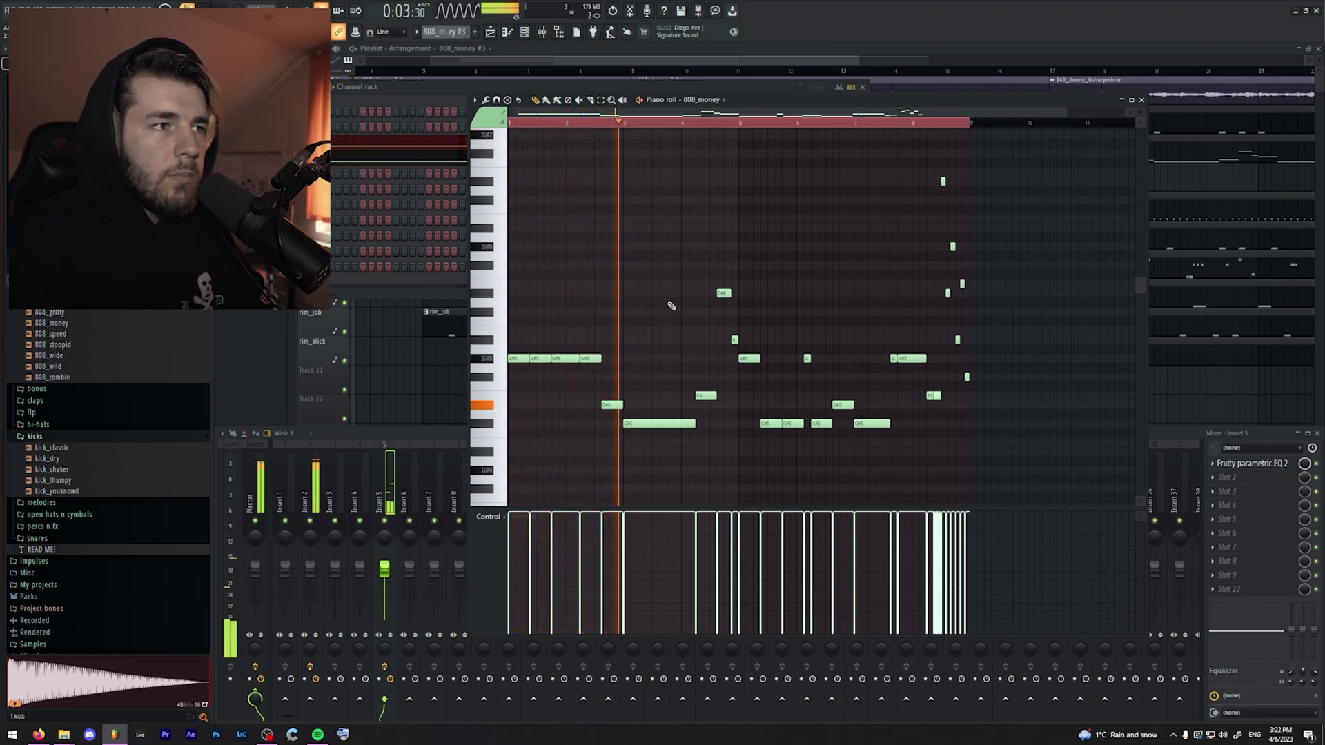
- Cut the 808_money channel's notes out of the 808_money #3 pattern, leaving the line only on 808_cupid
click(397, 492)
key(space)
click(437, 148)
click(437, 149)
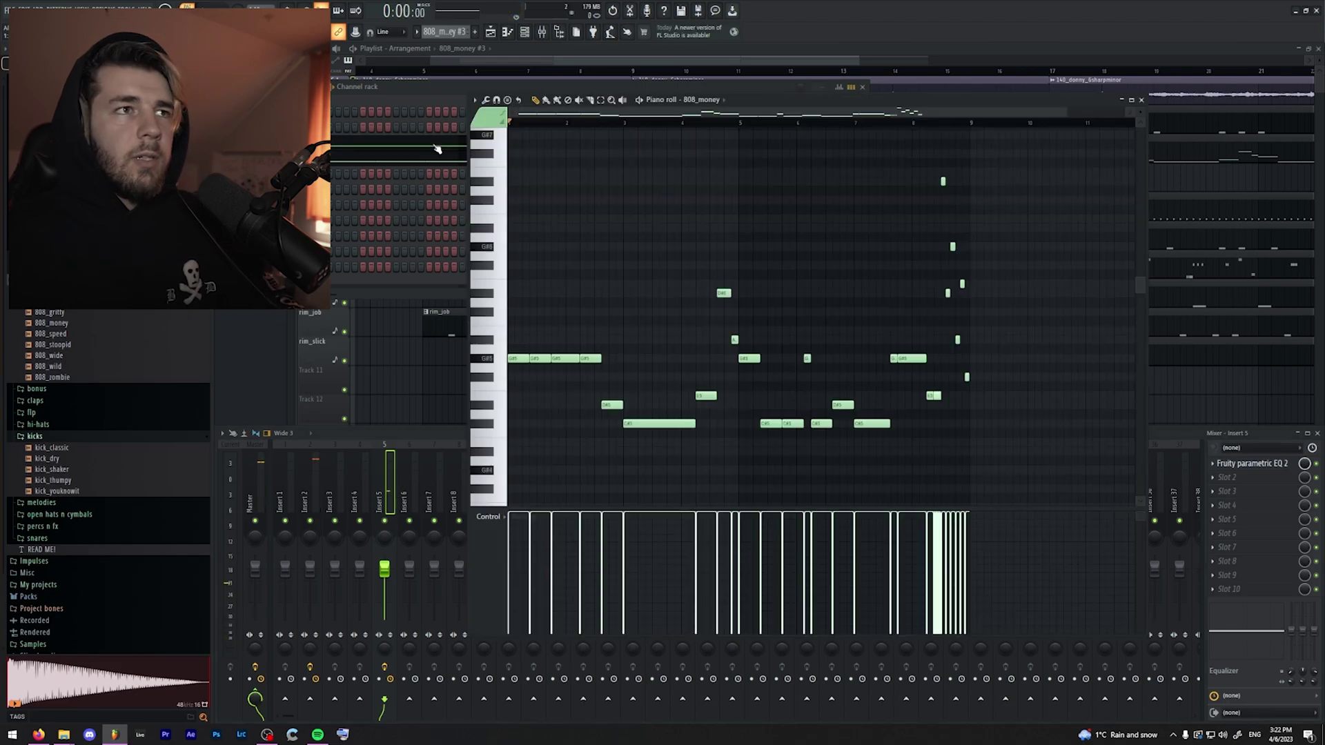
key(ctrl+x)
click(432, 370)
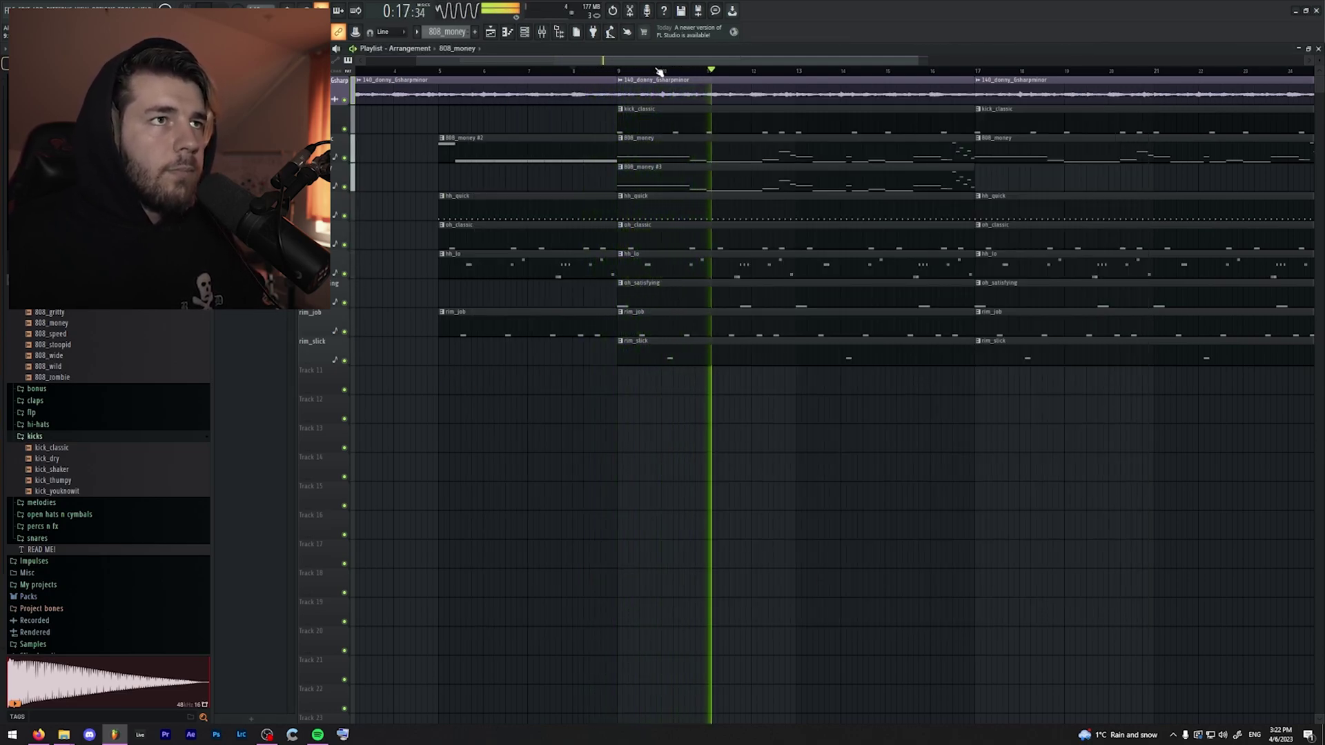
- Solo the kick_classic track and both 808 tracks, and play the arrangement from bar 9
scroll(657, 71, down, 2)
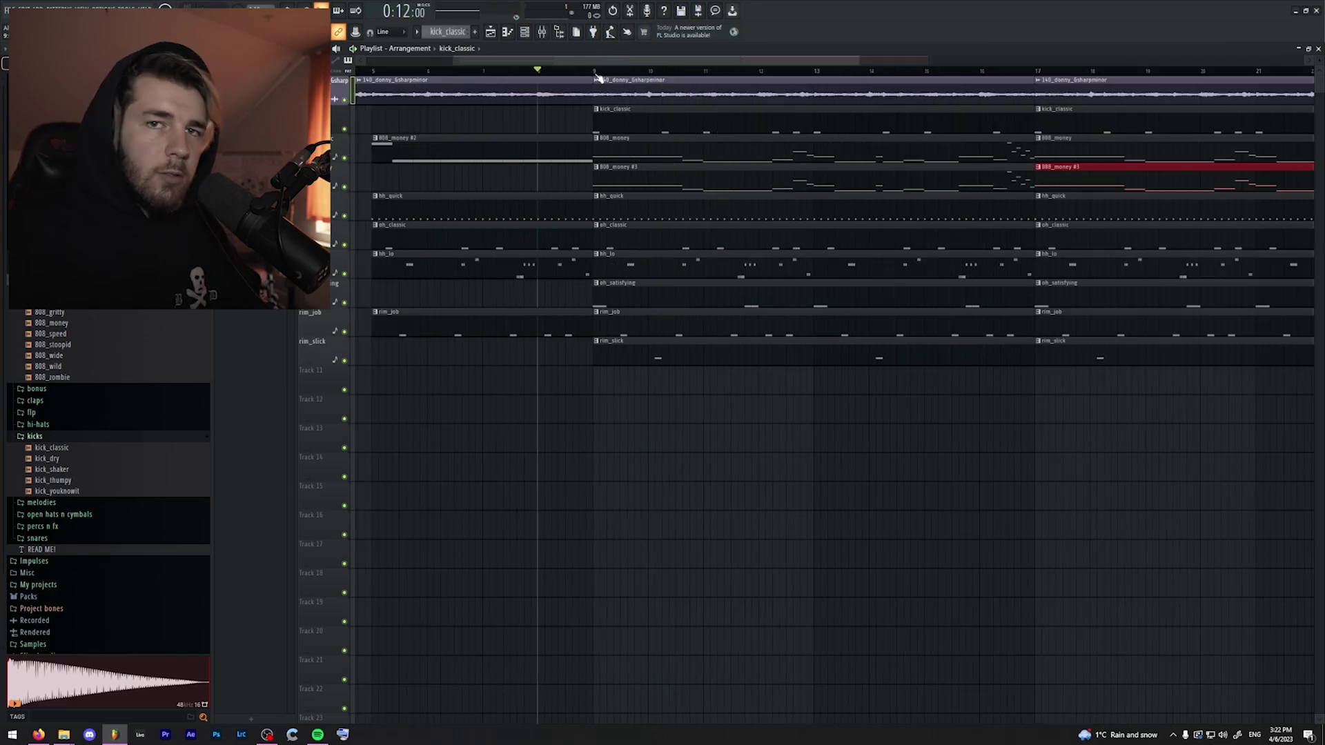
scroll(599, 75, up, 2)
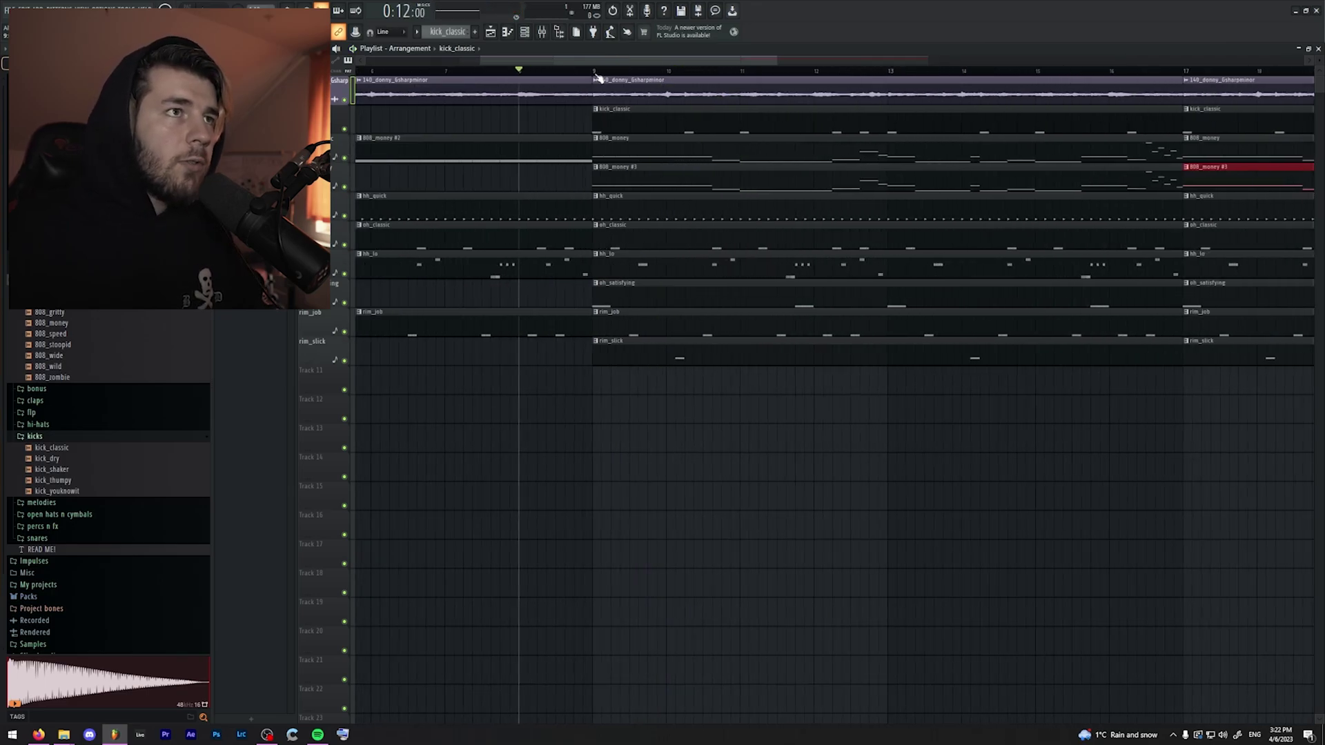
drag(607, 65, 623, 64)
click(518, 73)
scroll(519, 75, up, 1)
right_click(345, 129)
click(345, 158)
click(345, 187)
key(space)
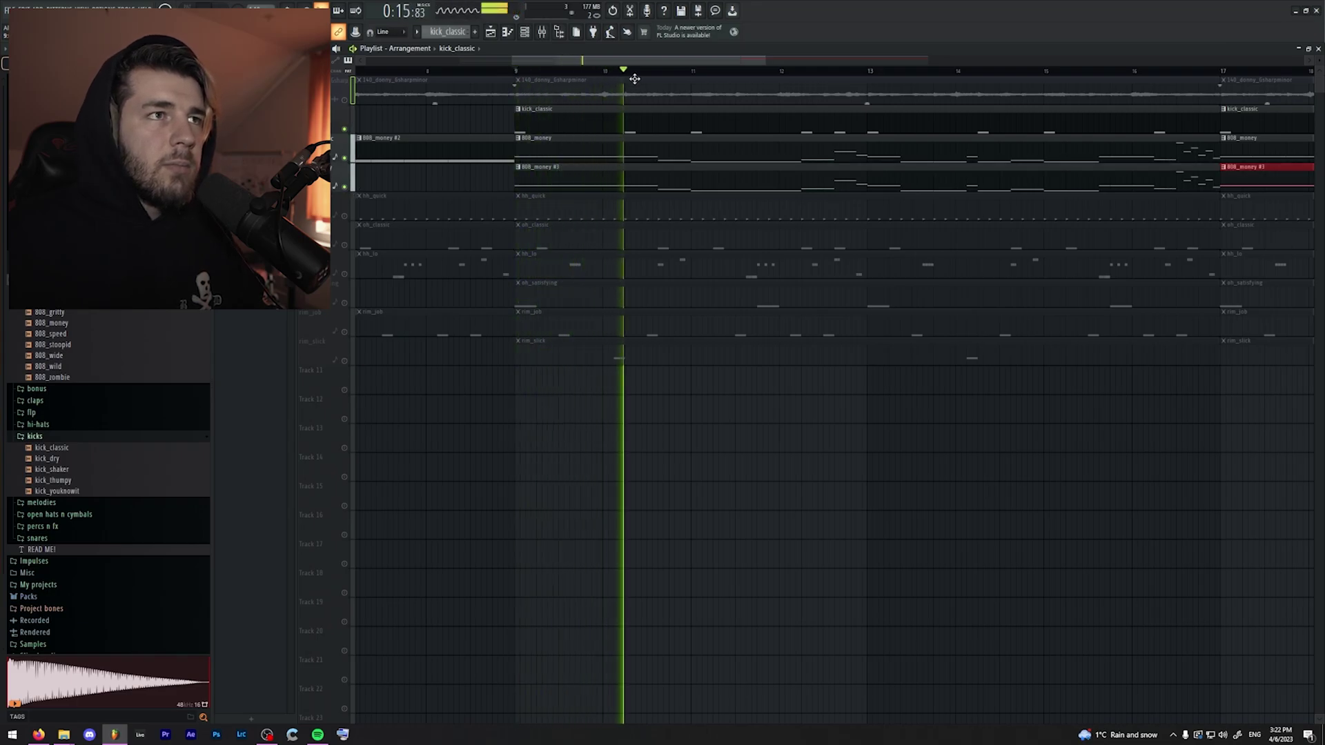
key(space)
- Delete the second kick note from the kick_classic pattern and play the arrangement from bar 9 to check it
double_click(606, 131)
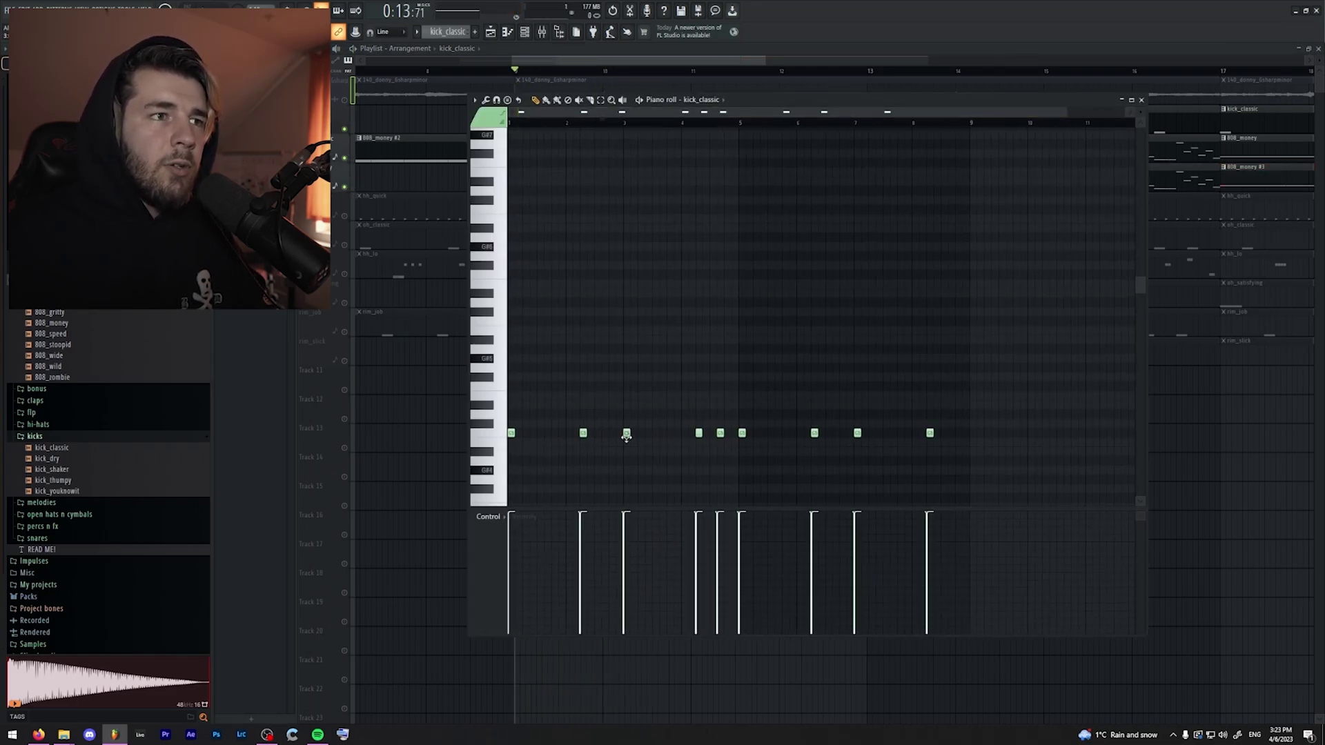
scroll(585, 433, down, 1)
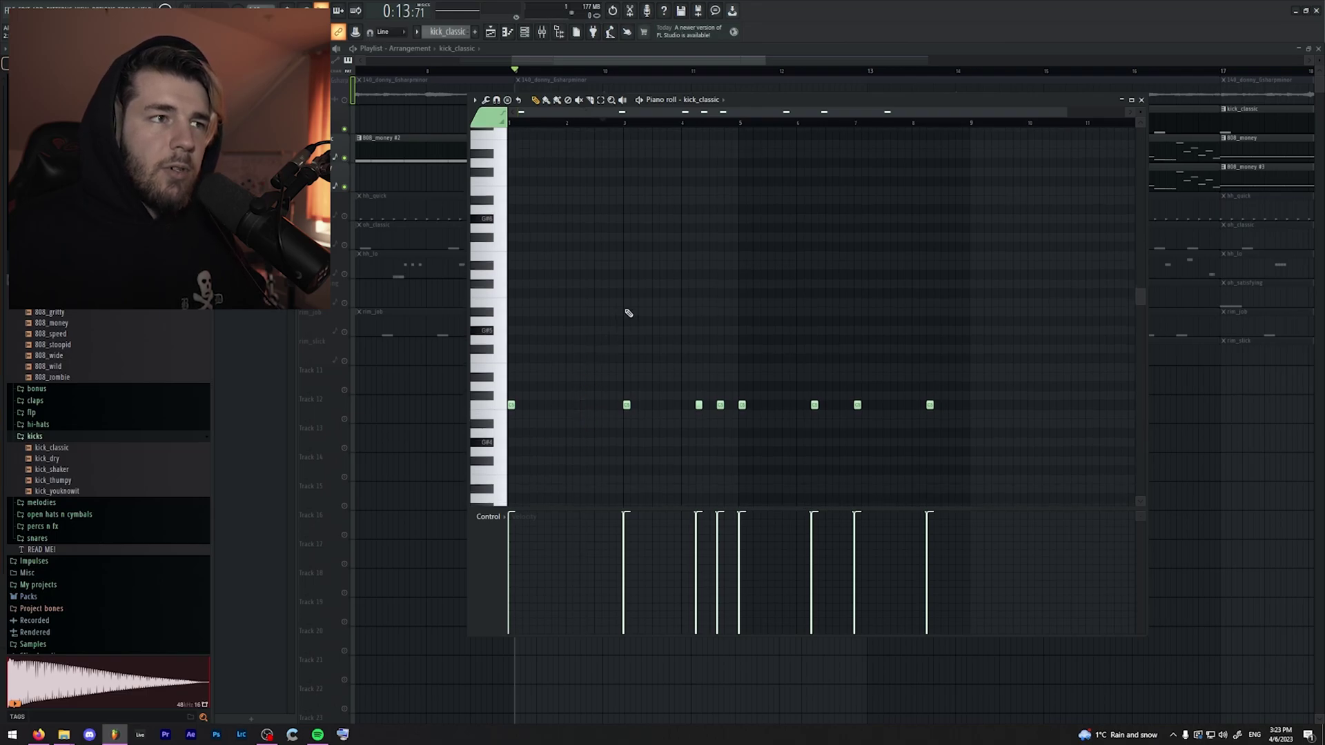
drag(745, 101, 672, 238)
key(space)
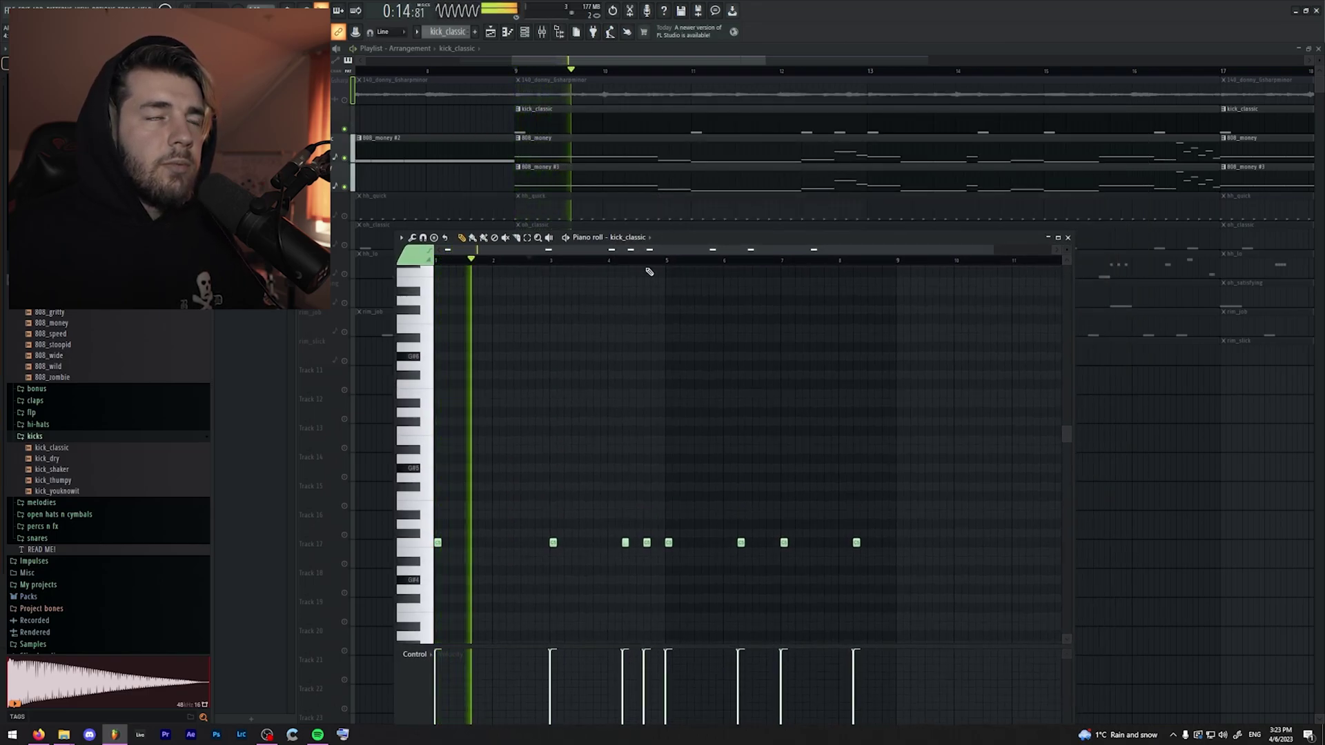
scroll(587, 394, down, 1)
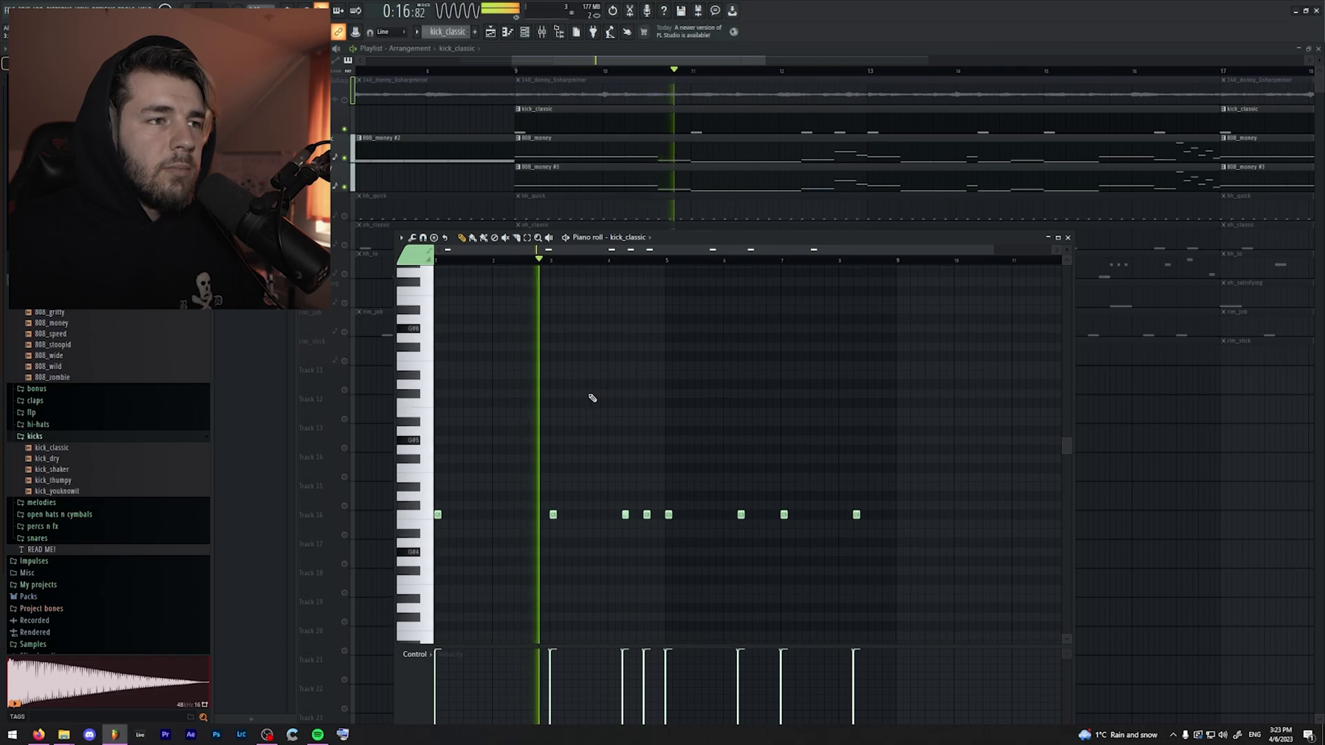
key(space)
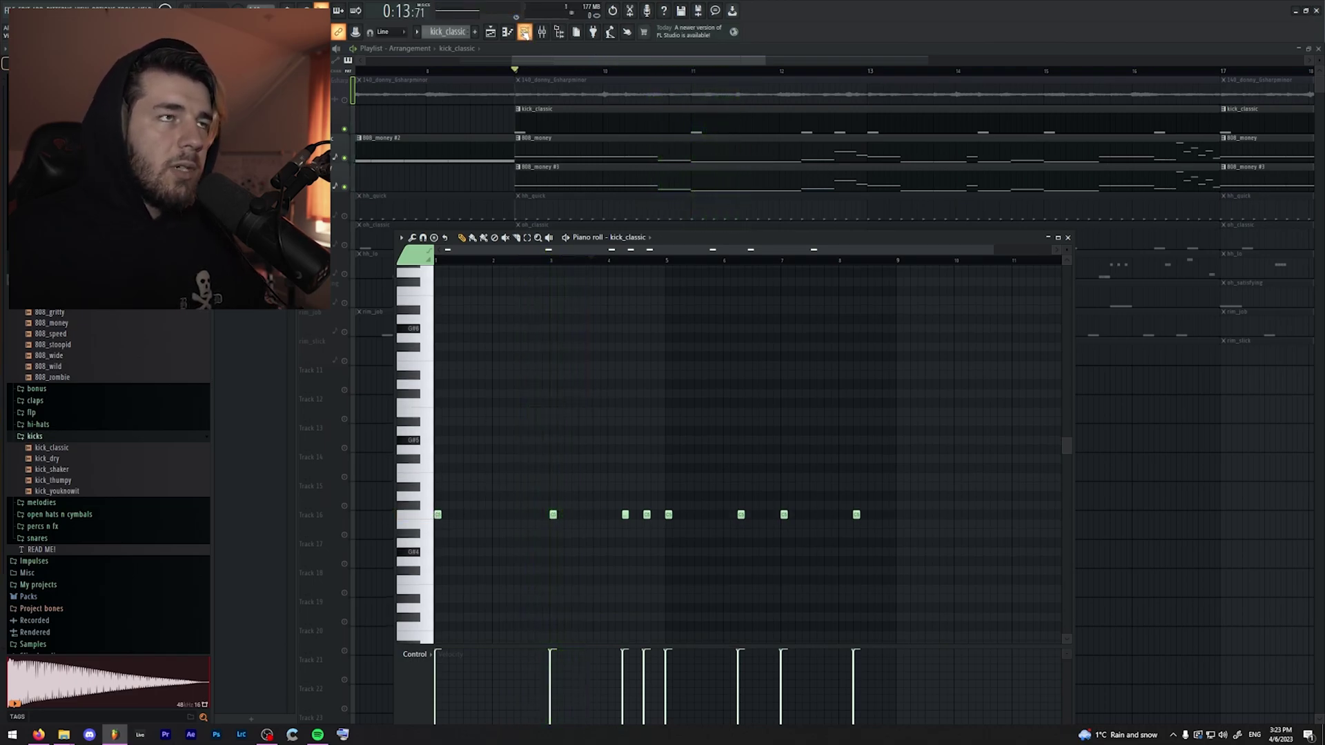
- Load the sidechain preset from GUN$O's Rumble Kit onto mixer insert 10 and close its Fruity peak controller window
click(525, 33)
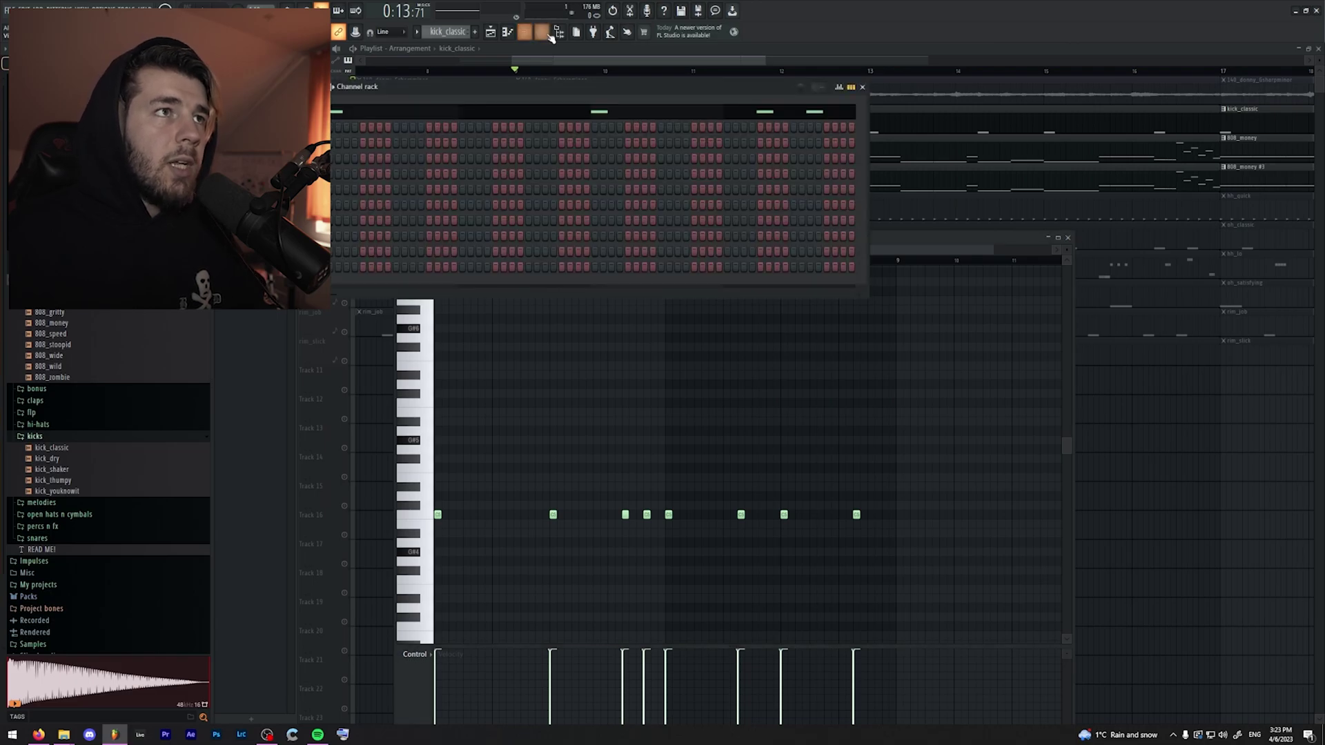
click(543, 34)
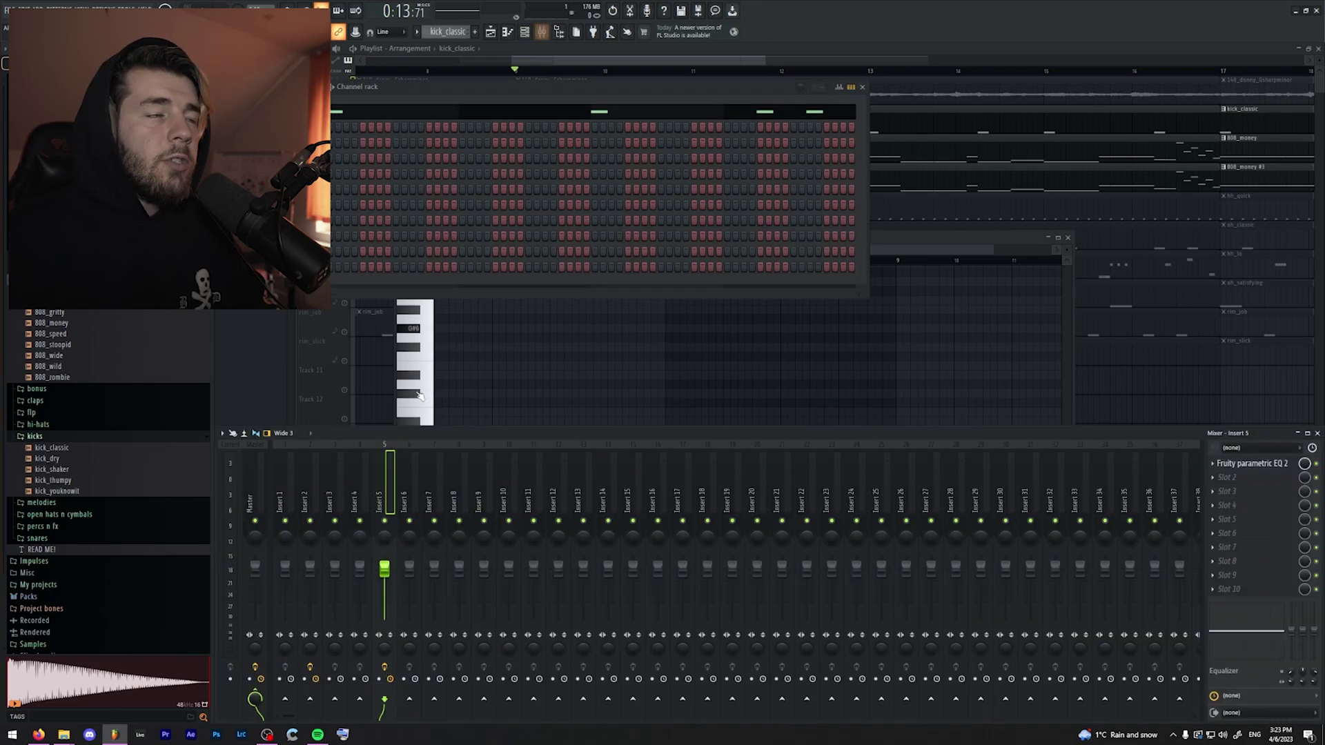
click(258, 487)
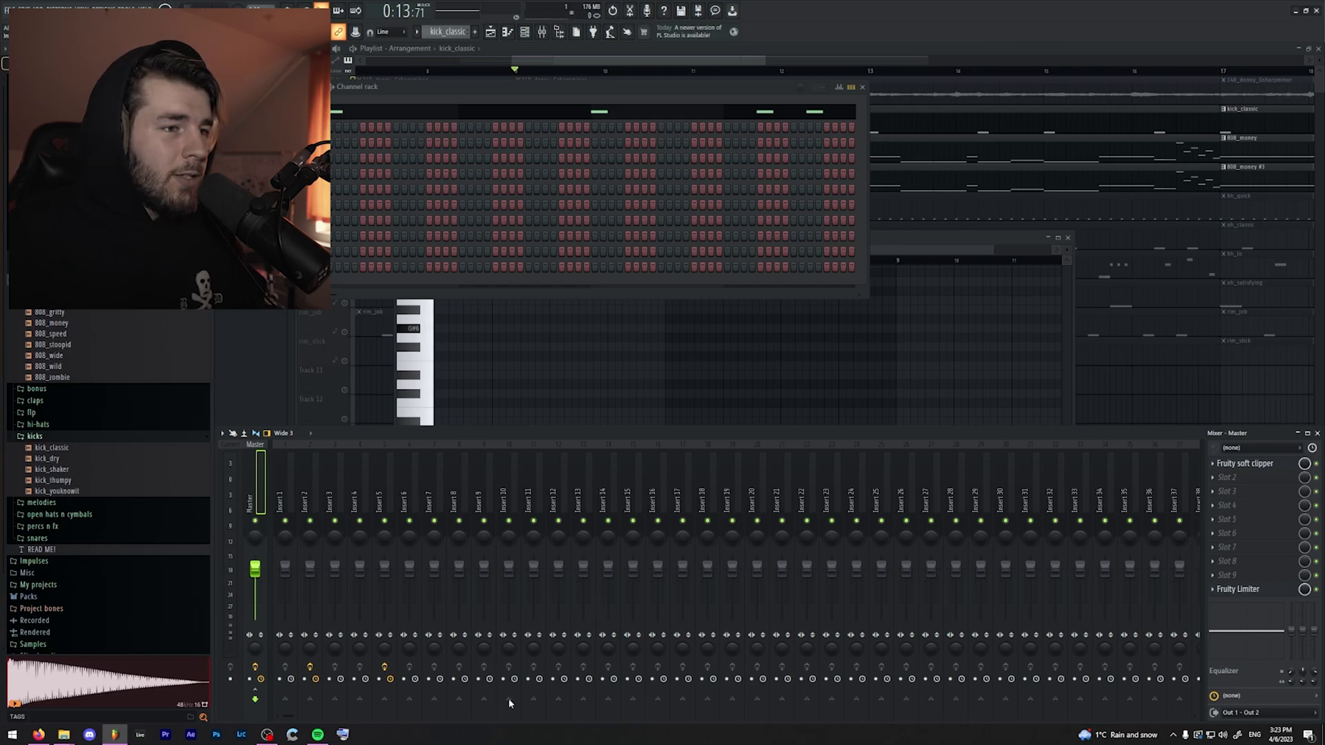
click(280, 501)
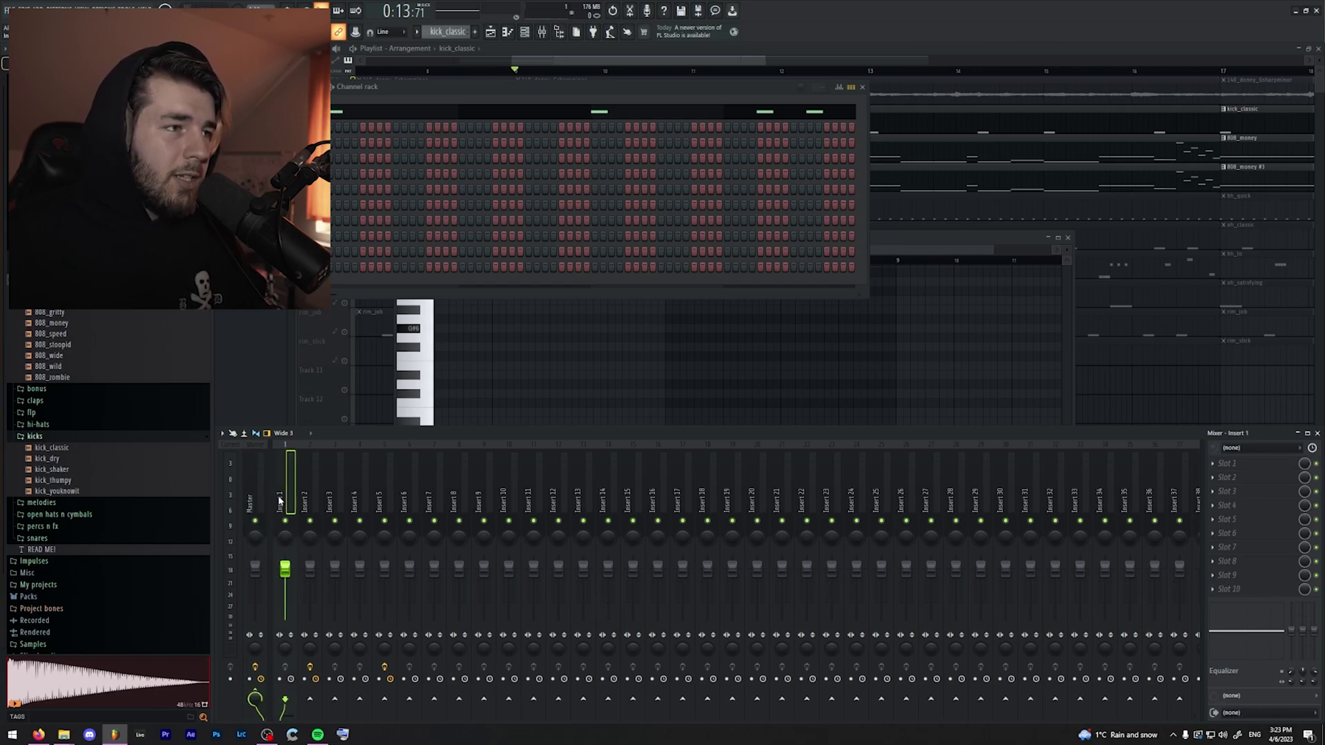
click(509, 701)
click(47, 254)
click(36, 231)
click(45, 291)
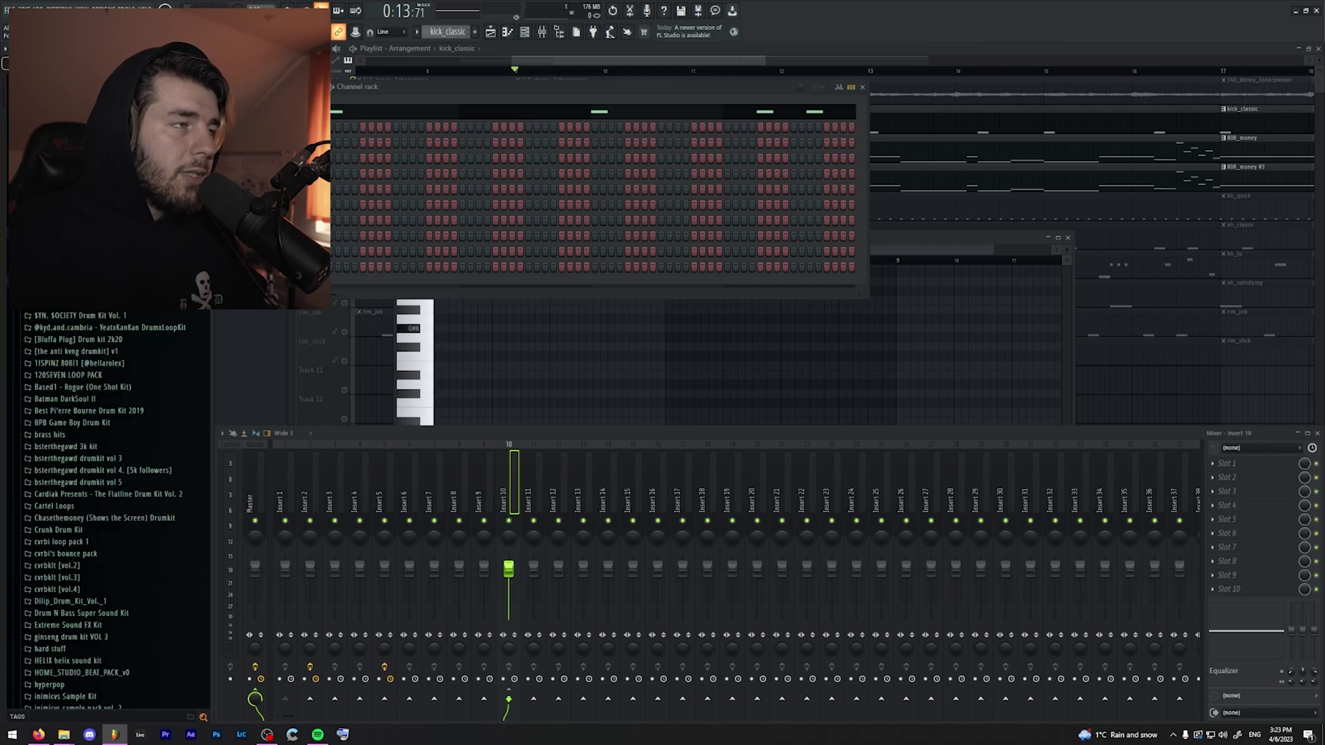
scroll(107, 511, up, 5)
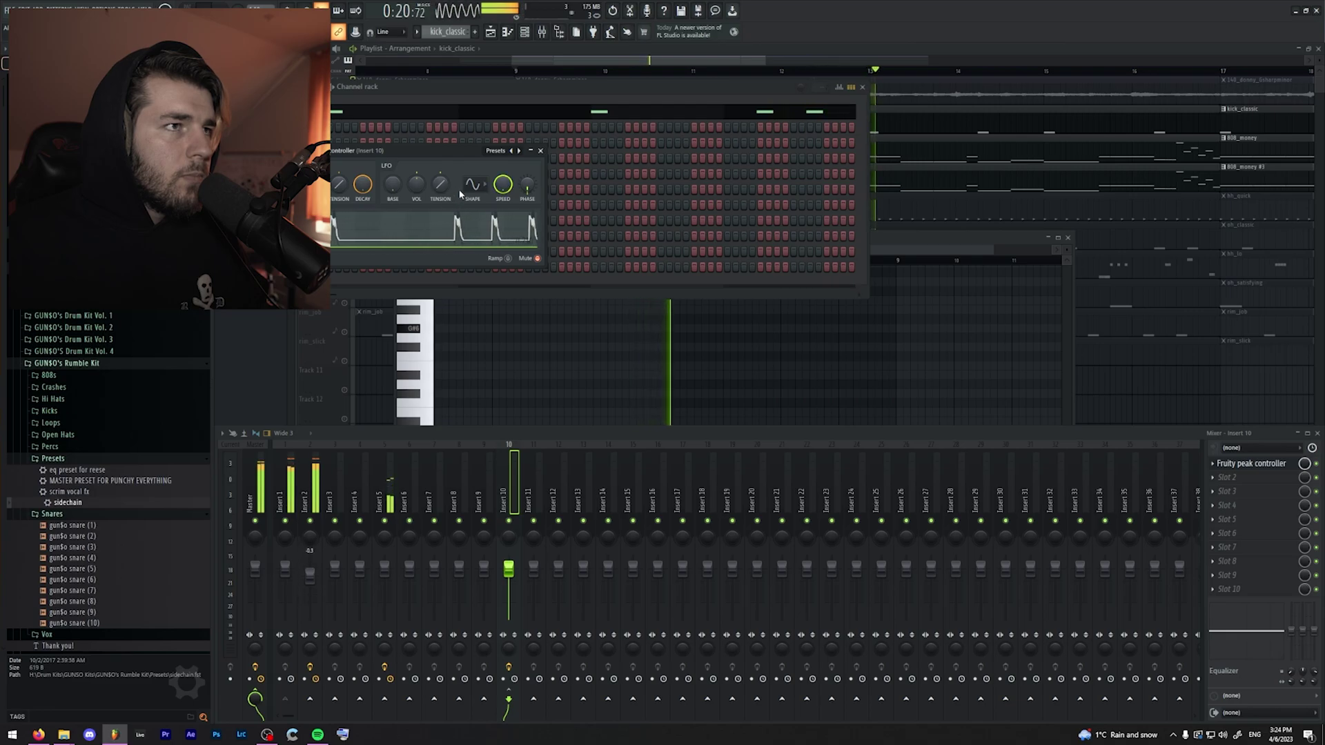
click(540, 150)
click(292, 112)
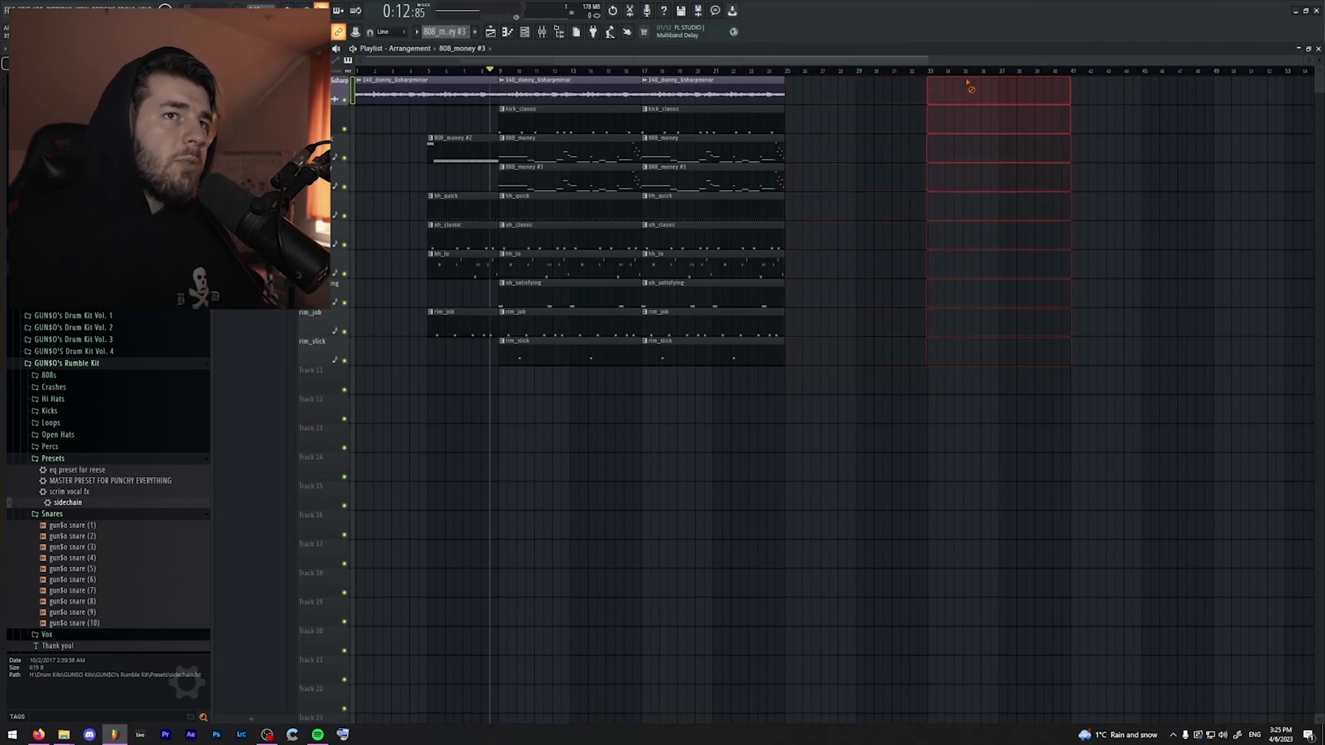
- Clear the playlist selection and delete the kick_classic, 808_money and 808_money #3 clips that start at bar 17
click(967, 83)
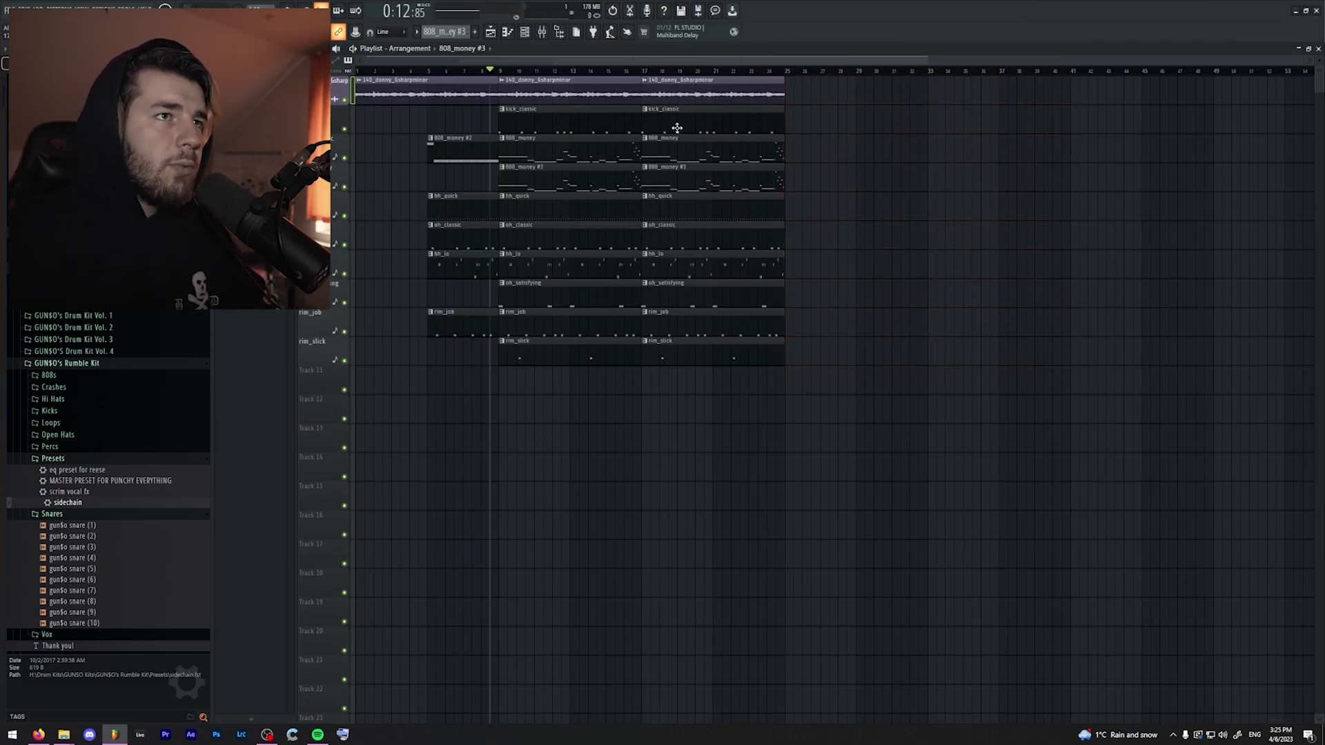
right_click(663, 110)
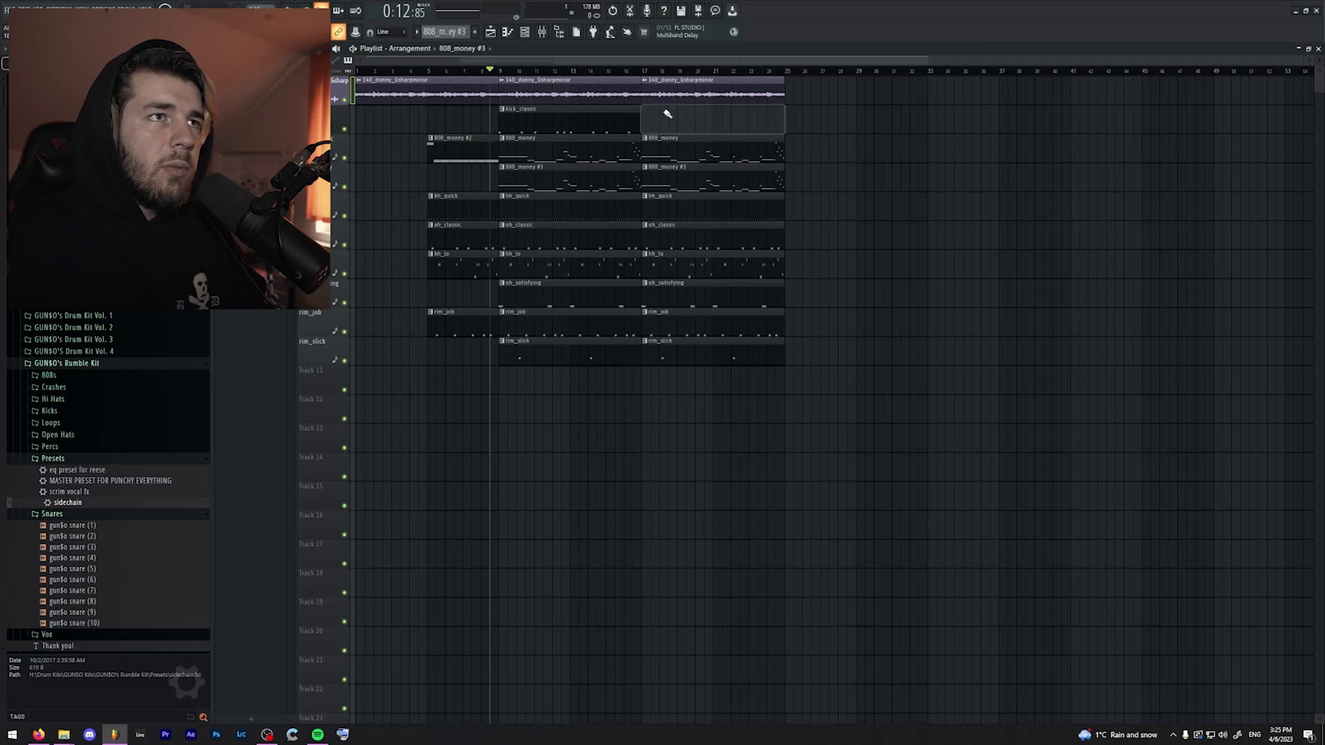
right_click(680, 153)
right_click(683, 171)
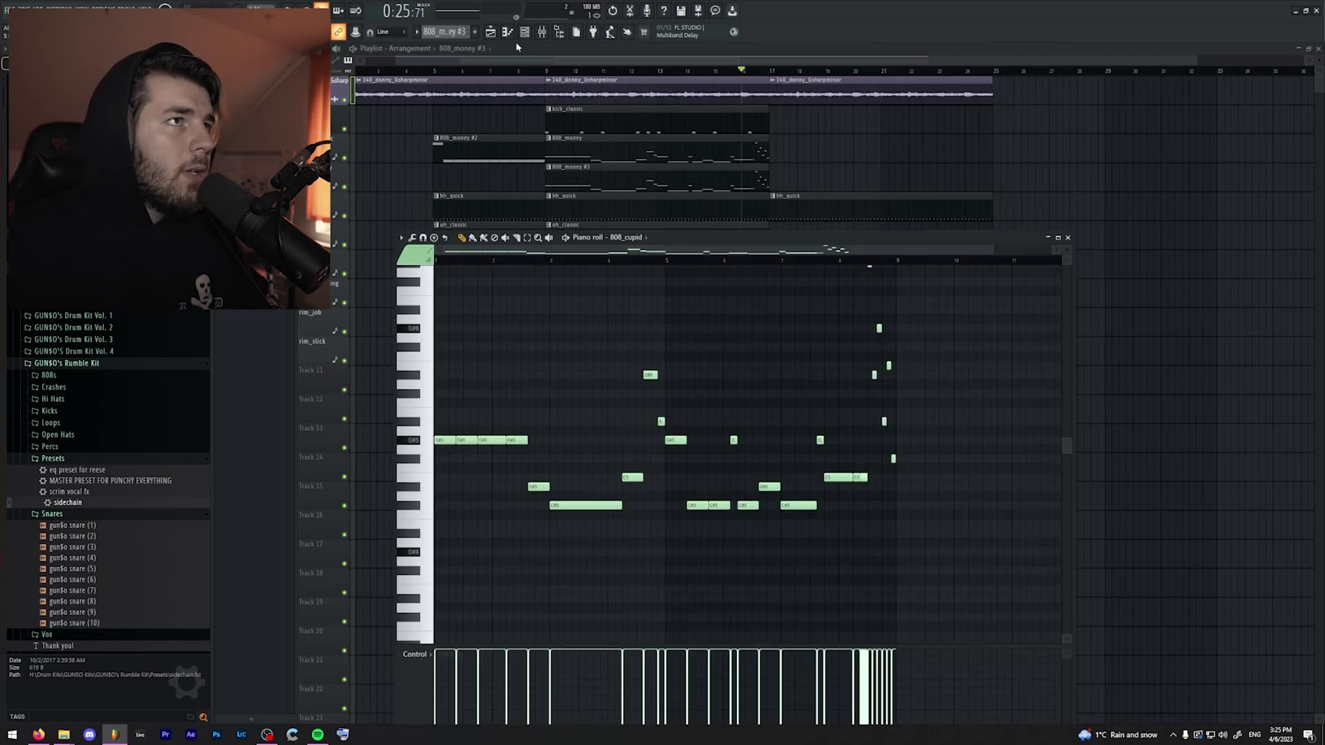
- Place 808_money #2 clips at bars 17 and 21 as a sparse bass line for the stripped-down section
click(526, 34)
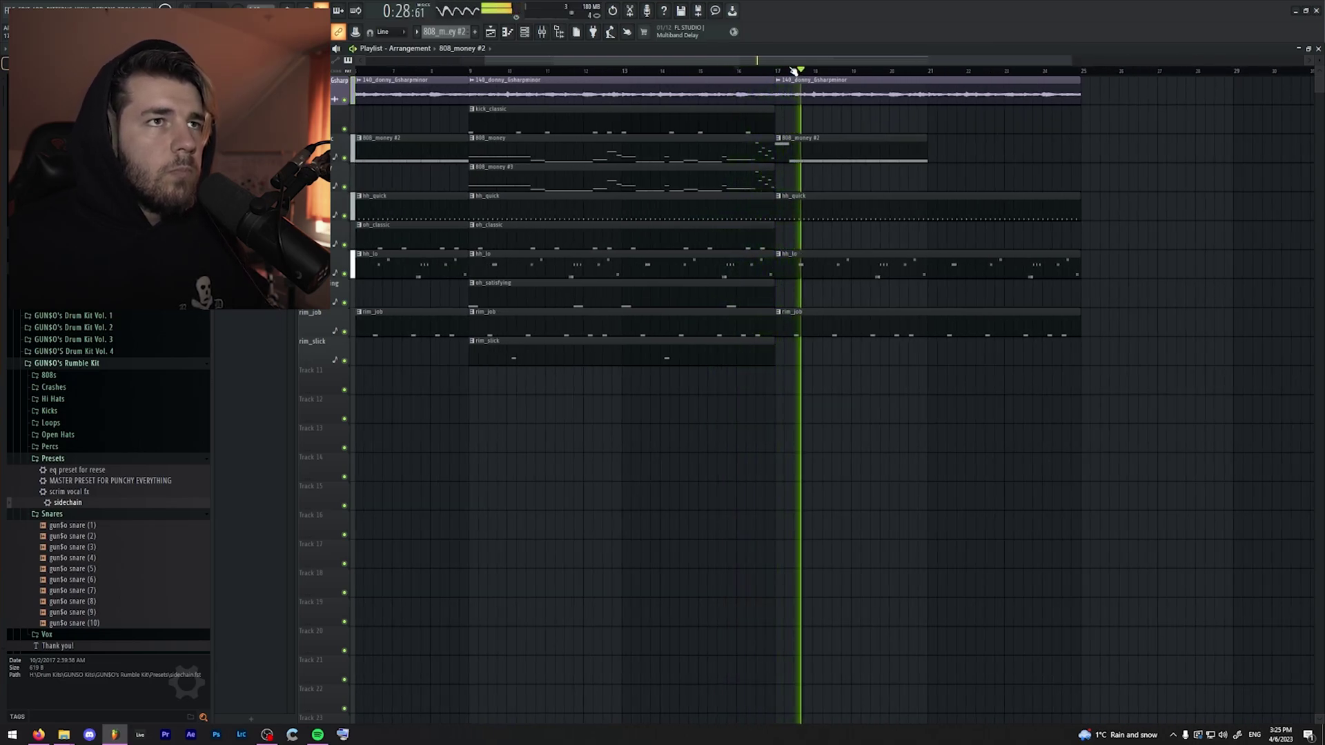
scroll(793, 71, down, 2)
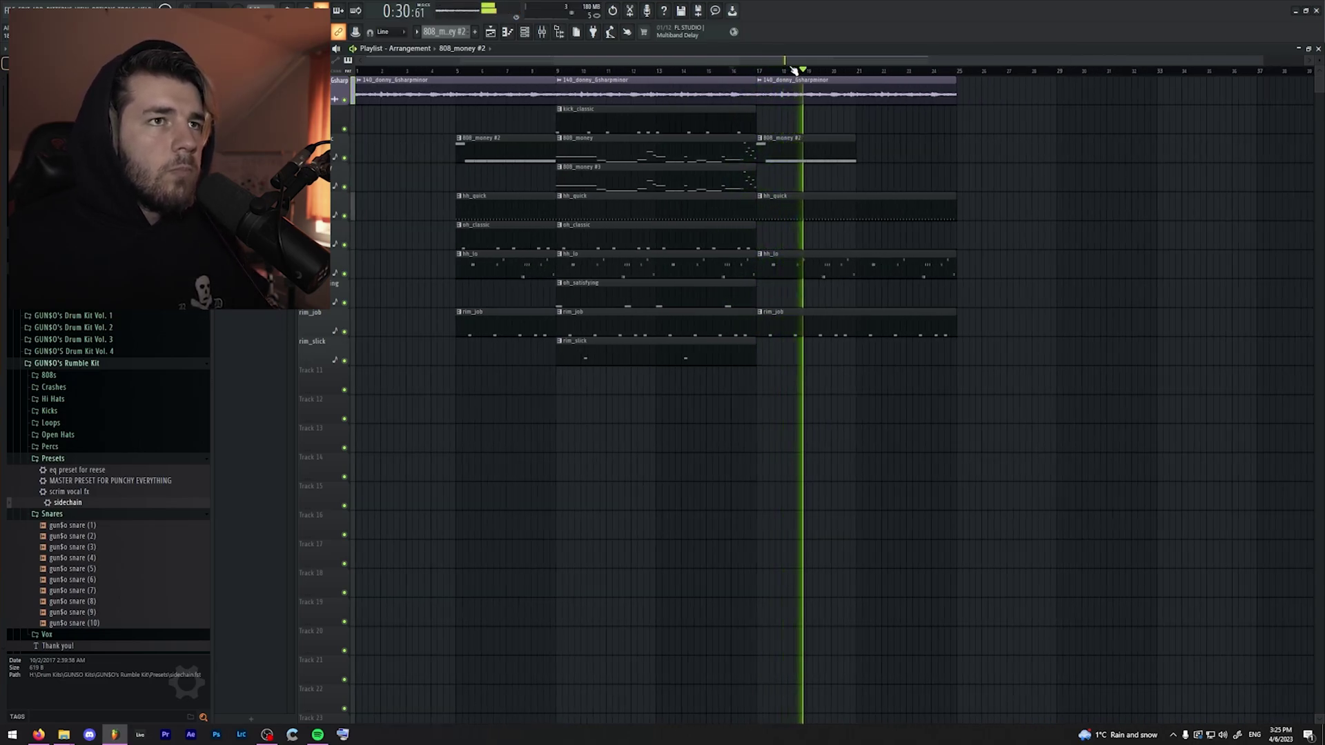
click(858, 143)
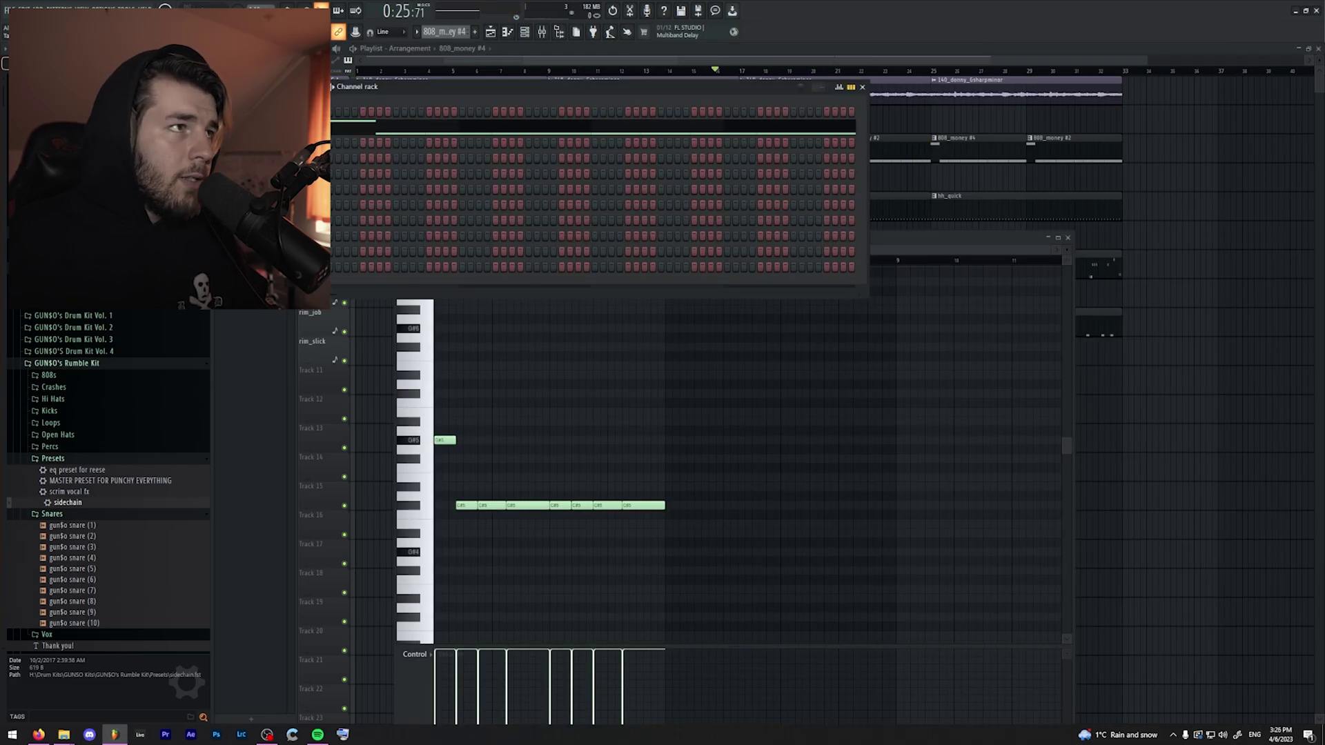
- Add the 808_doom sample as a channel playing the 808_money #4 line and go through its envelope and miscellaneous channel settings
click(55, 373)
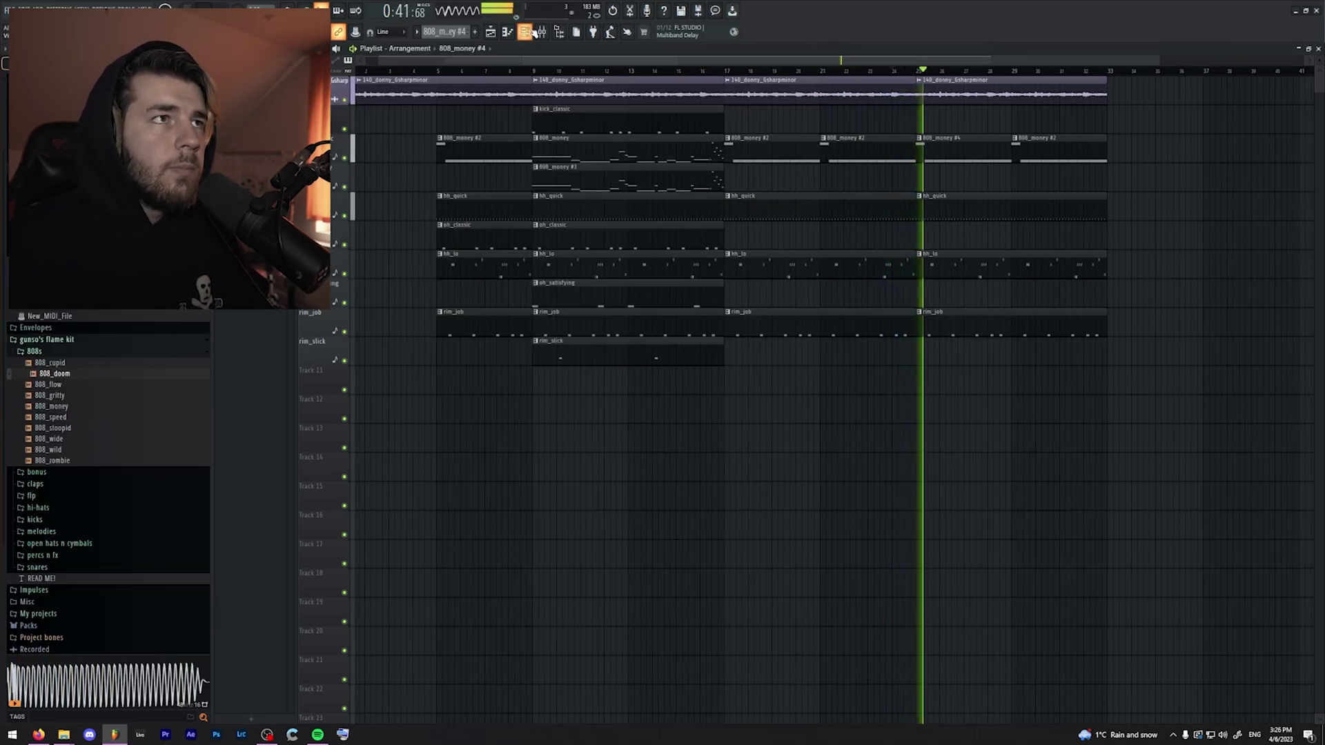
key(F6)
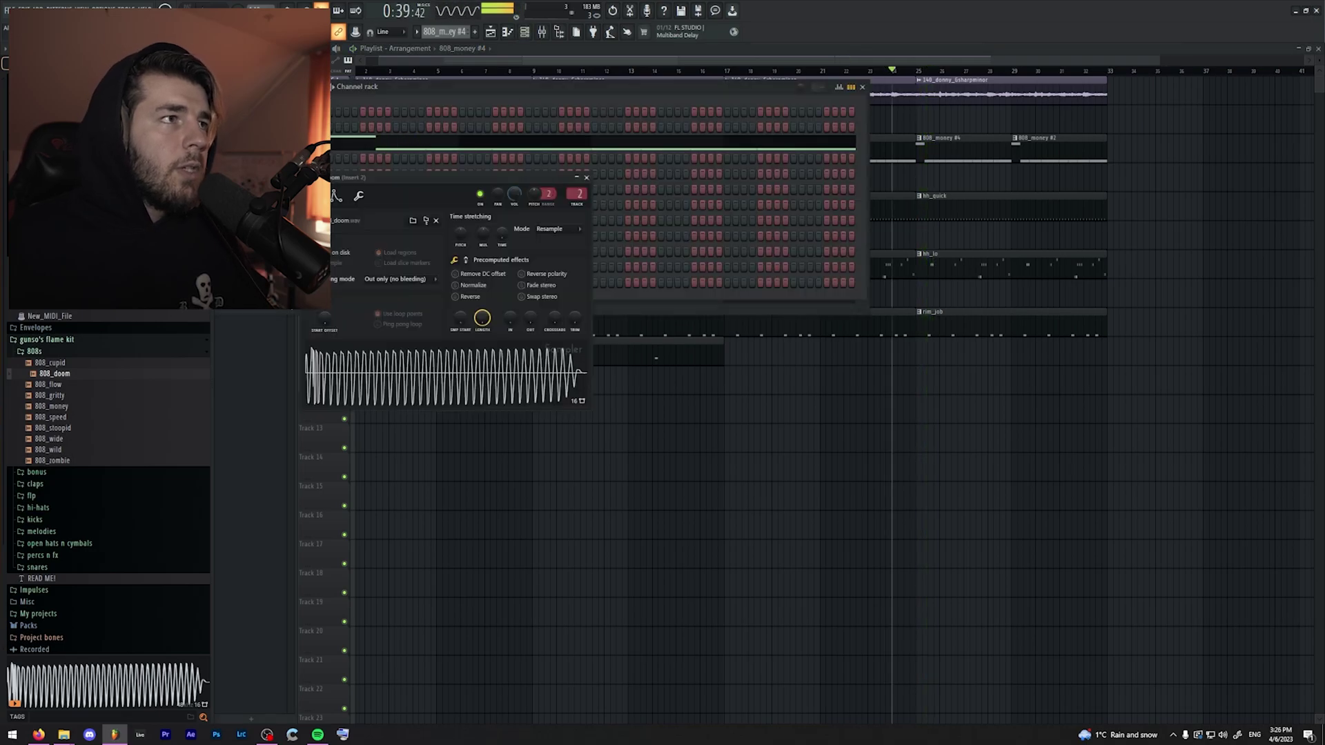
click(336, 196)
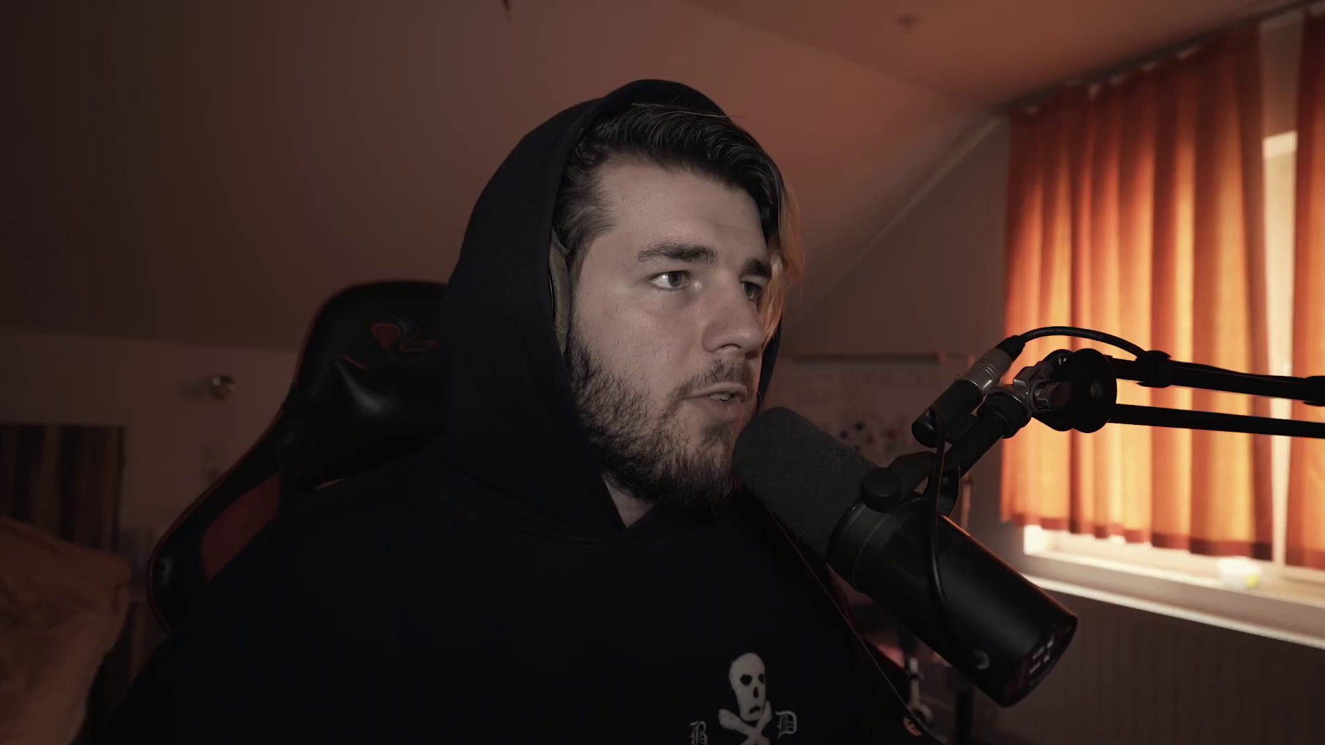
click(358, 196)
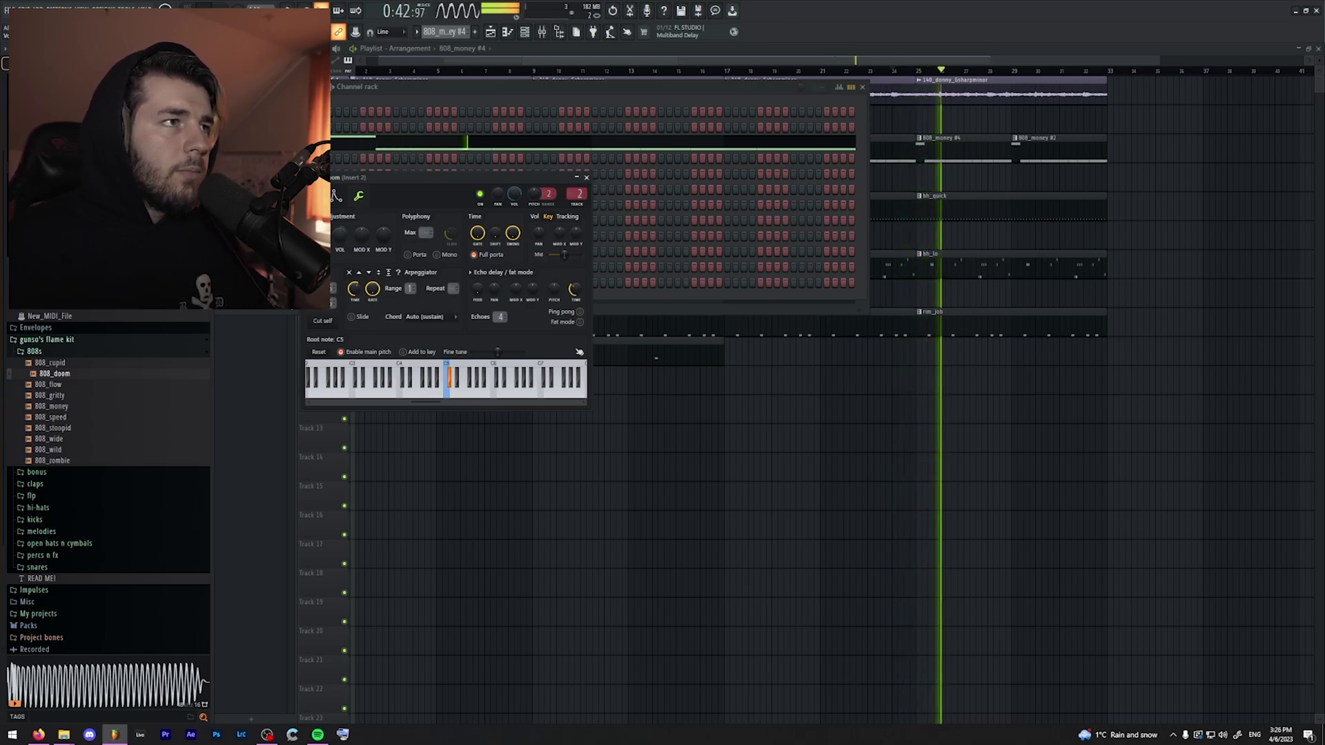
click(586, 179)
right_click(957, 120)
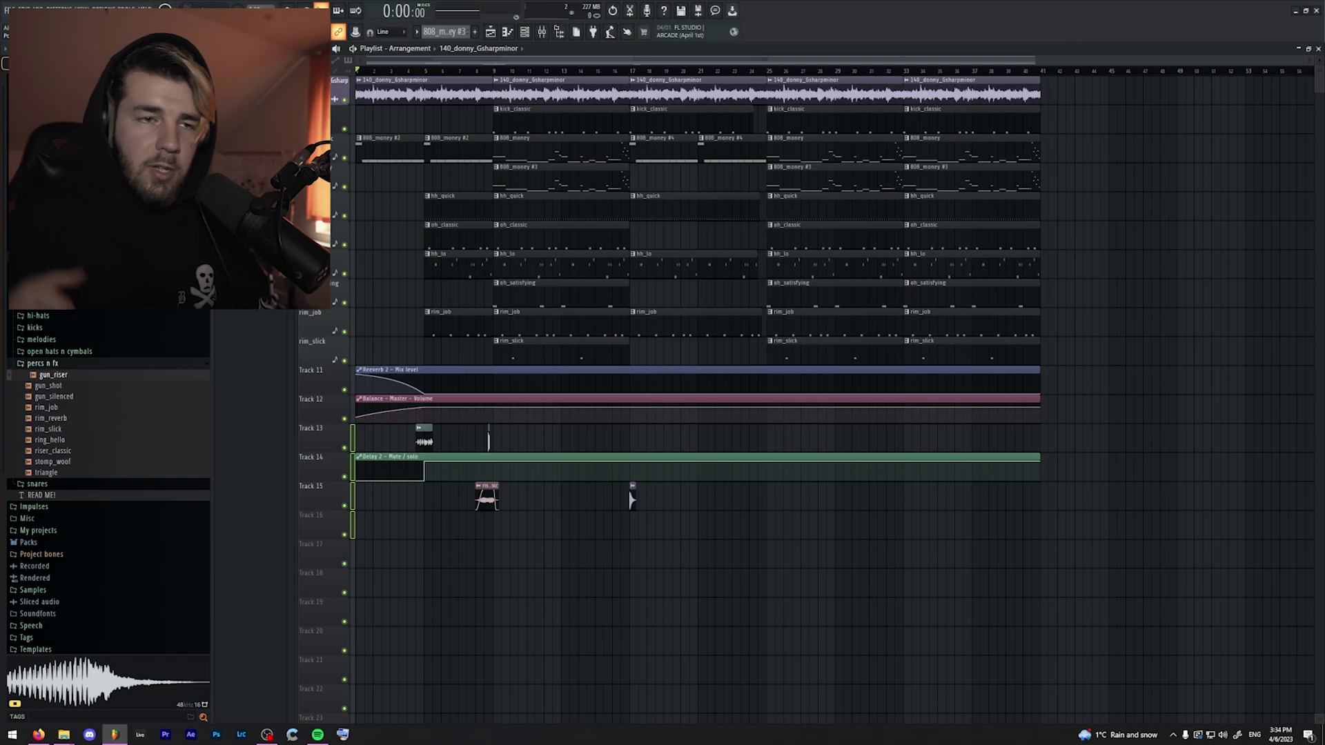
- Copy the ring_hello clip from just before bar 9 to just before bar 25 on Track 13
key(alt+Tab)
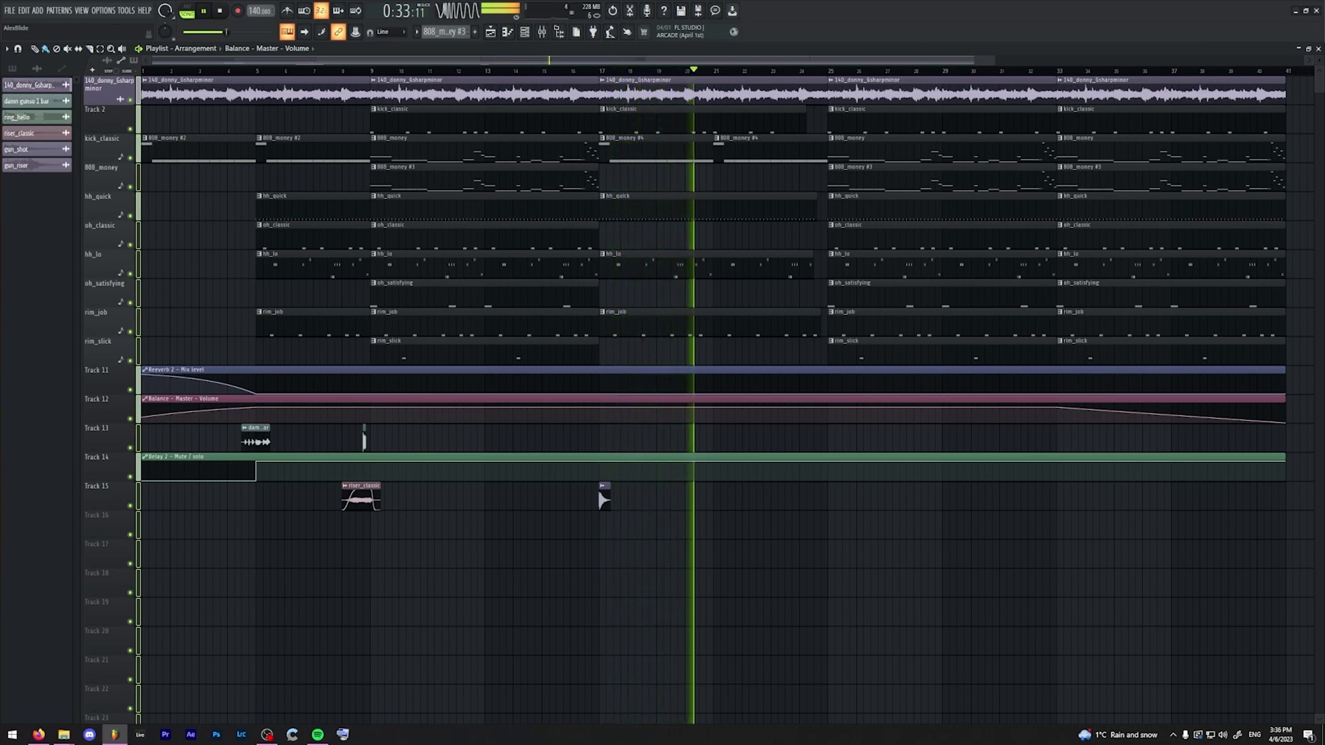
click(364, 439)
click(823, 436)
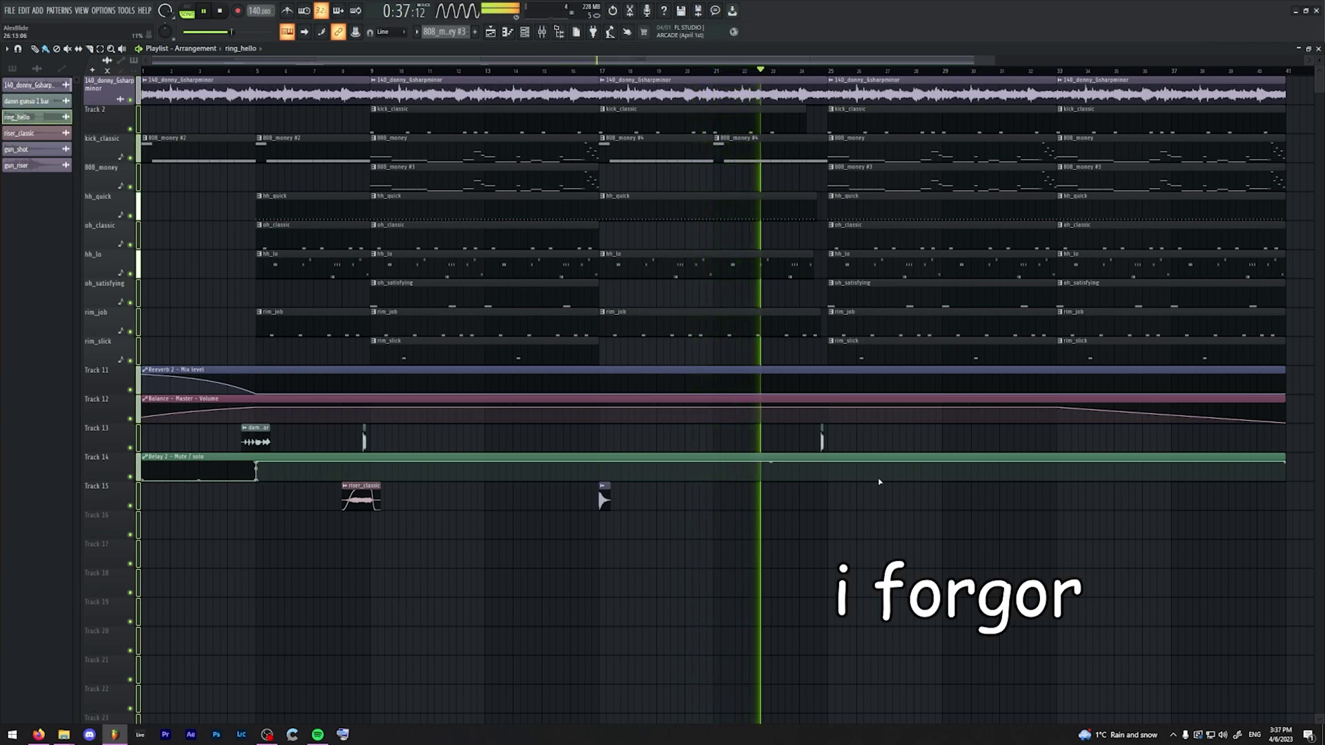